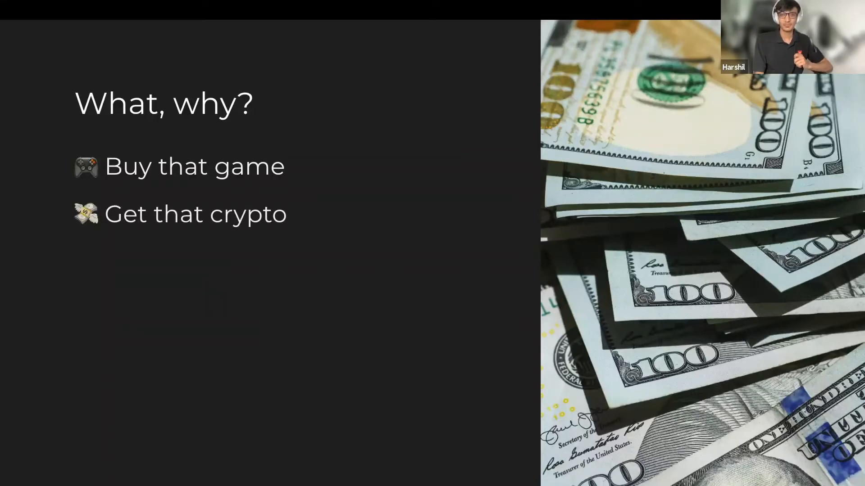
# Reveal the 'Oops, I spent too much!' bullet, then advance to the Limitations slide.
pyautogui.press('Right')
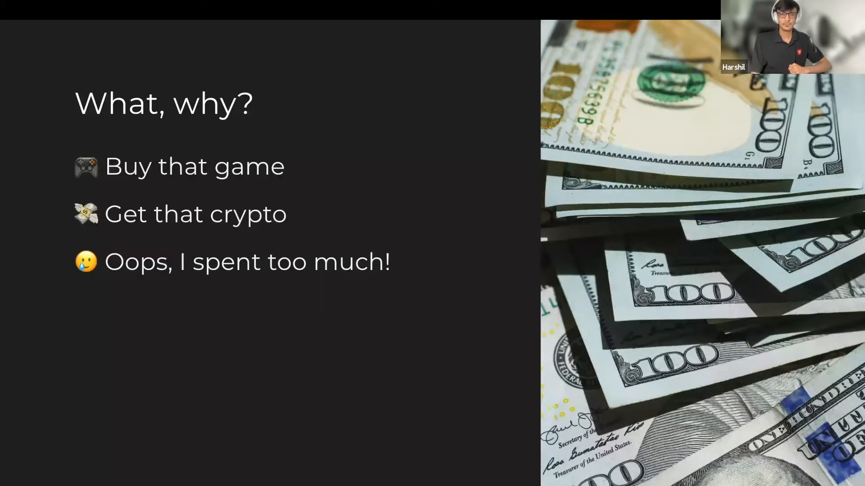
pyautogui.press('Right')
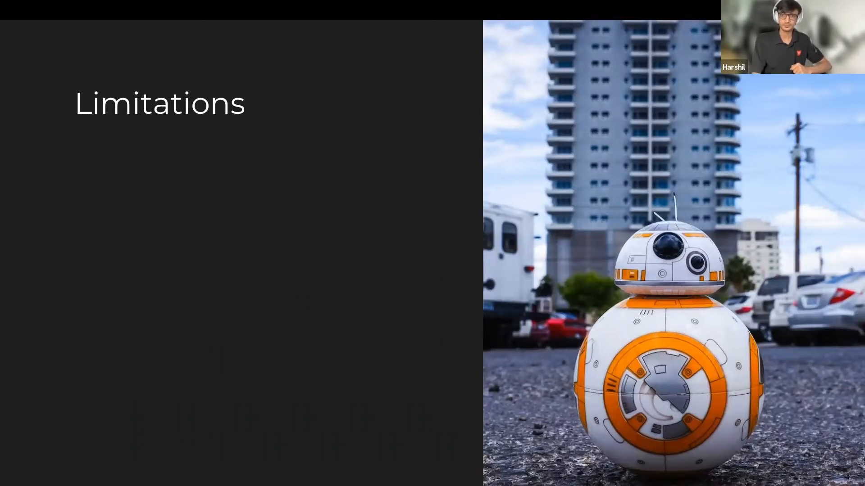
# Reveal the manual data entry and limited customisation bullets, then advance to 'Let's build an app!'.
pyautogui.press('Right')
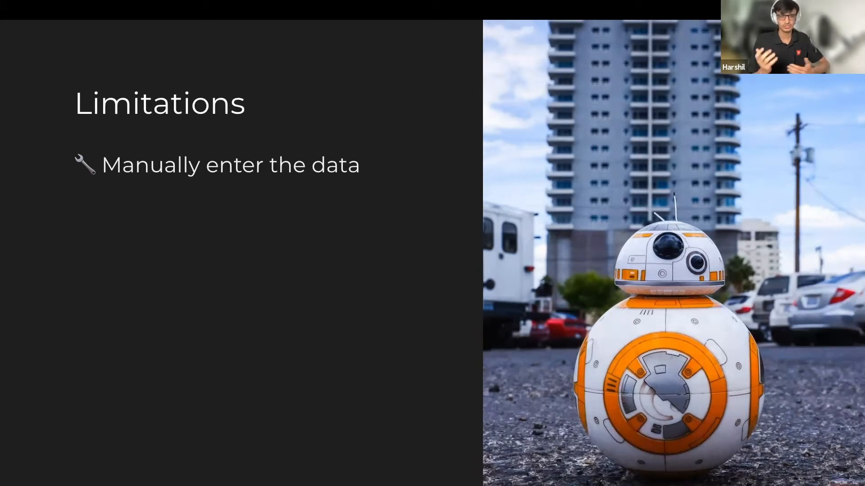
pyautogui.press('Right')
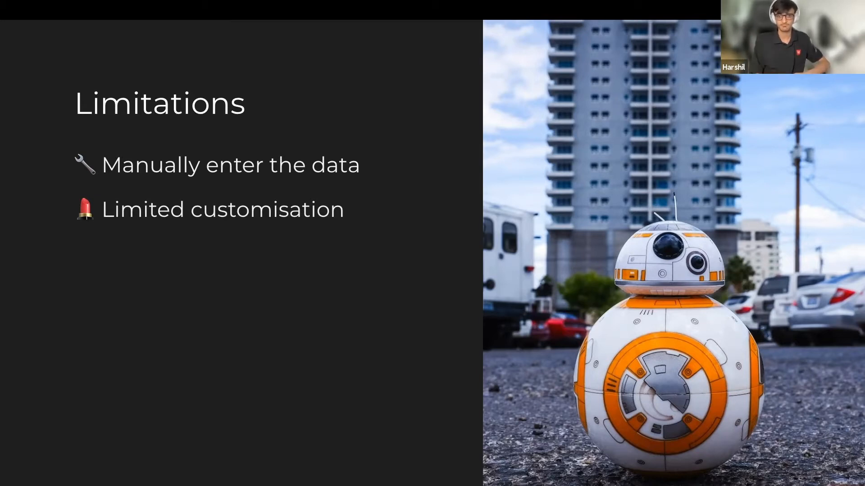
pyautogui.press('Right')
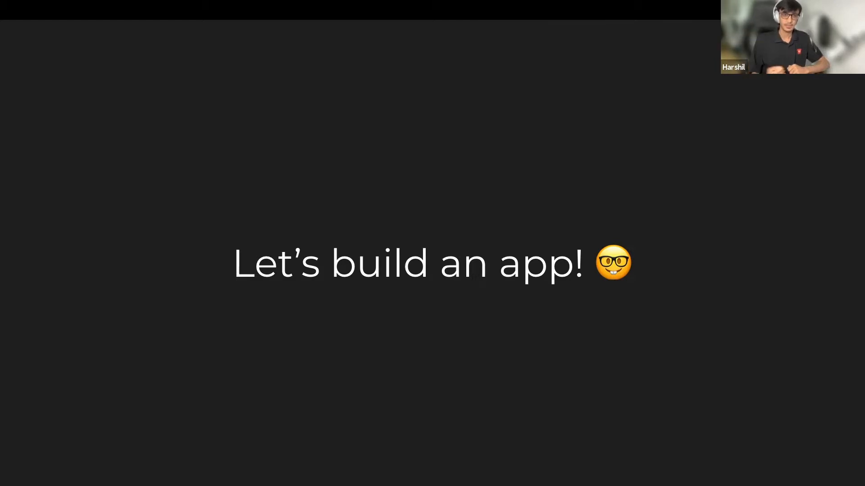
# Advance to the How? slide showing BillBot parsing a REWE receipt into a bill.
pyautogui.press('Right')
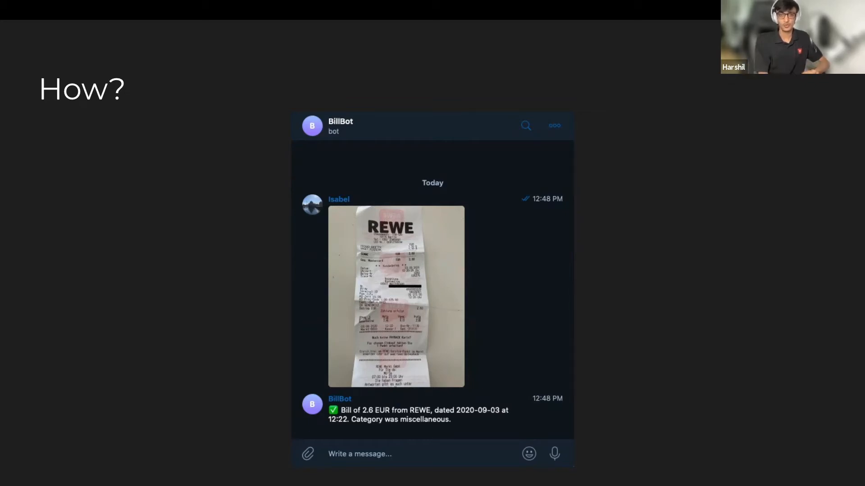
# Advance to the Endgame slide playing the Expense Tracker receipt-upload demo.
pyautogui.press('Right')
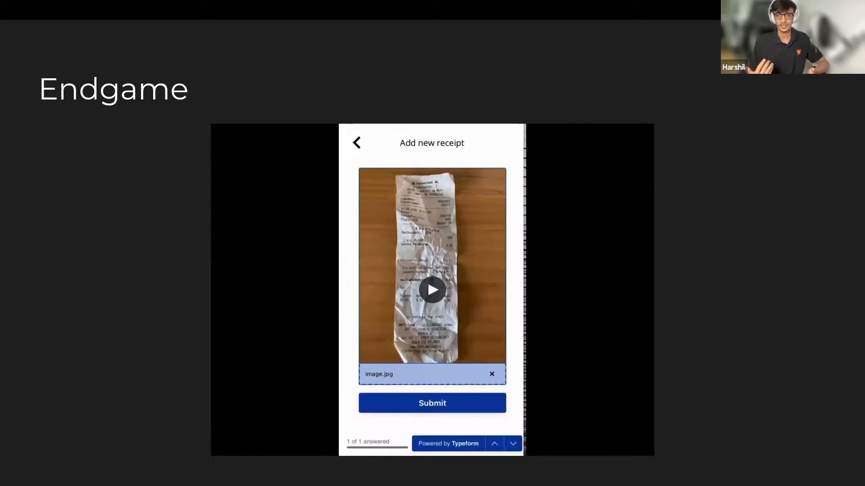
# Step through the Expense Tracker workflow slide to the 'Let's get started' slide.
pyautogui.press('Right')
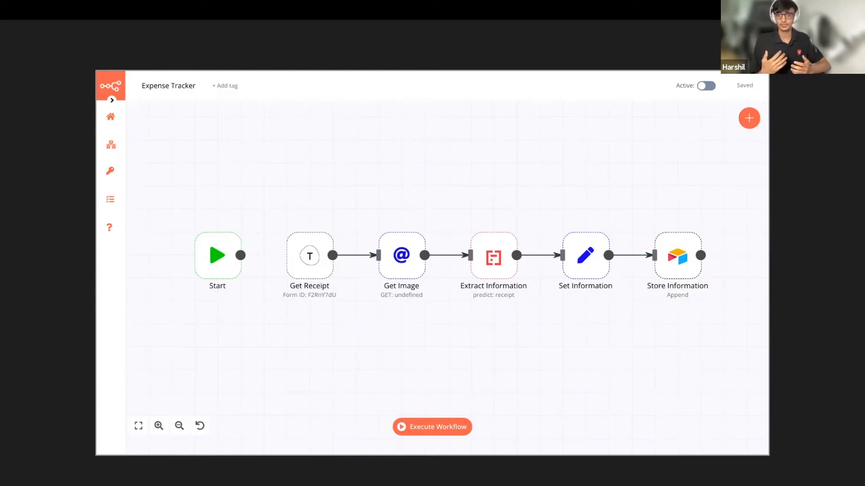
pyautogui.press('Right')
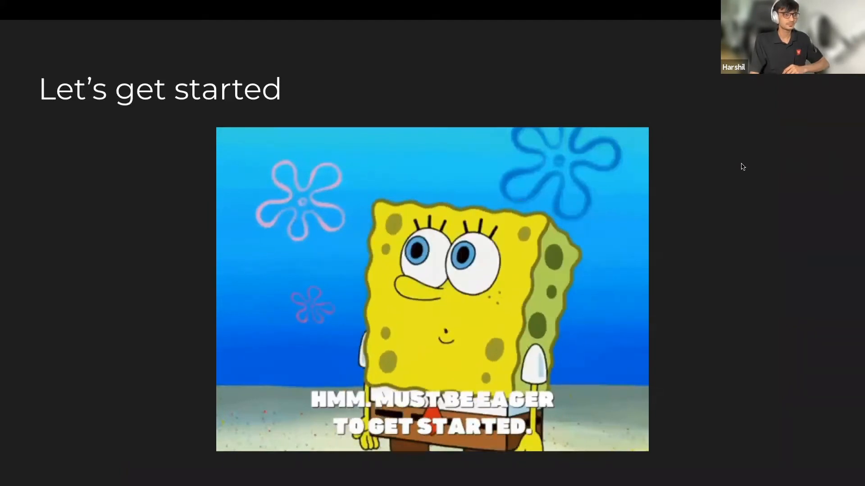
# Switch with Ctrl+Left from the full-screen slideshow to the browser running n8n.
pyautogui.hotkey('ctrl', 'Left')
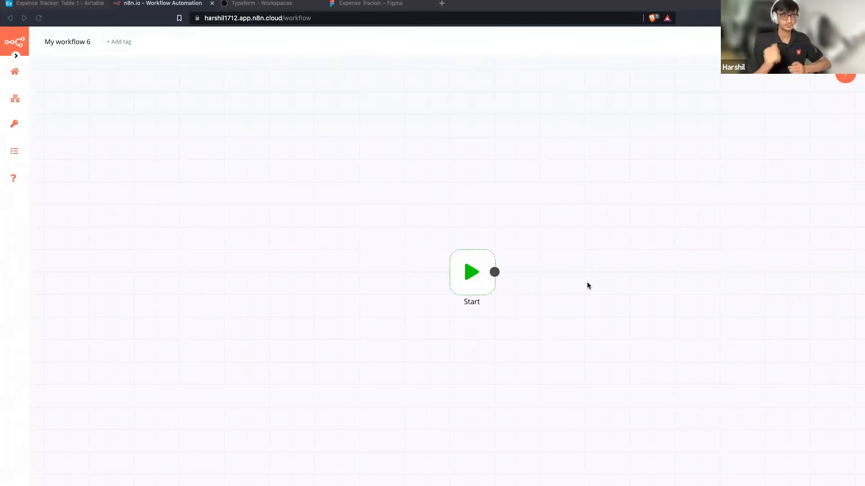
# Inspect the Start node's details in My workflow 6, then bring up the node picker.
pyautogui.click(473, 276)
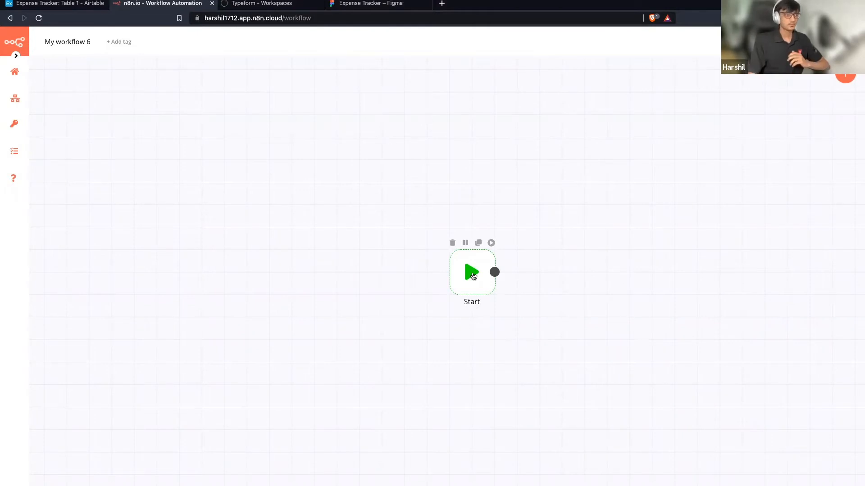
pyautogui.doubleClick(453, 253)
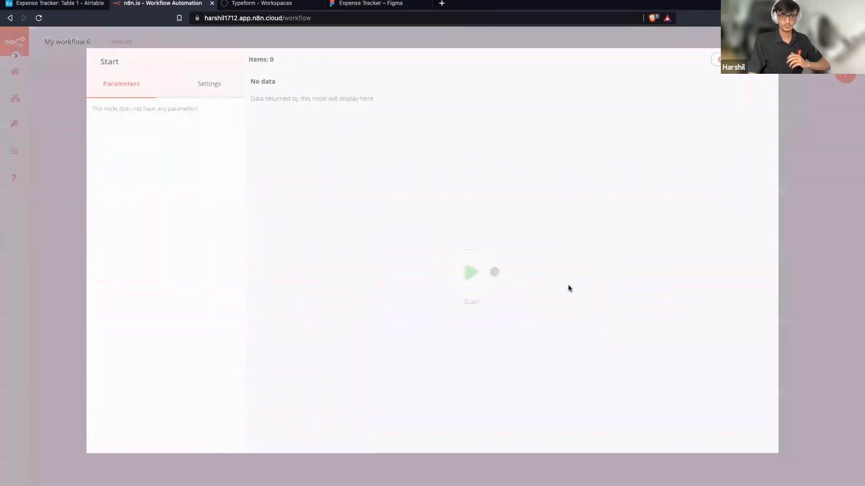
pyautogui.press('Escape')
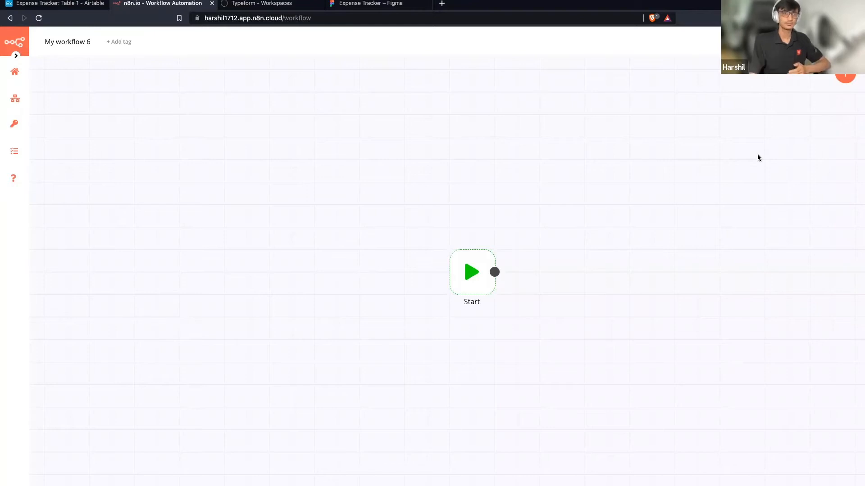
pyautogui.click(841, 79)
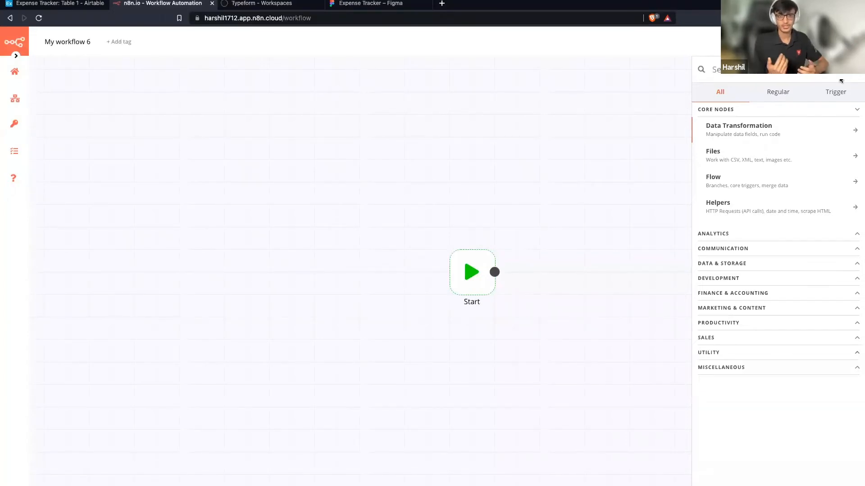
# Search the node list for 'typ' to find Typeform Trigger, then dismiss it unchanged.
pyautogui.write('ty')
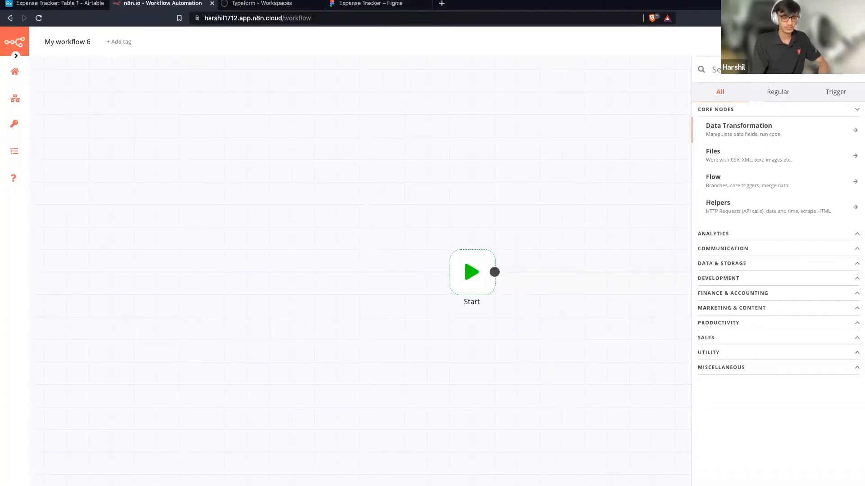
pyautogui.write('p')
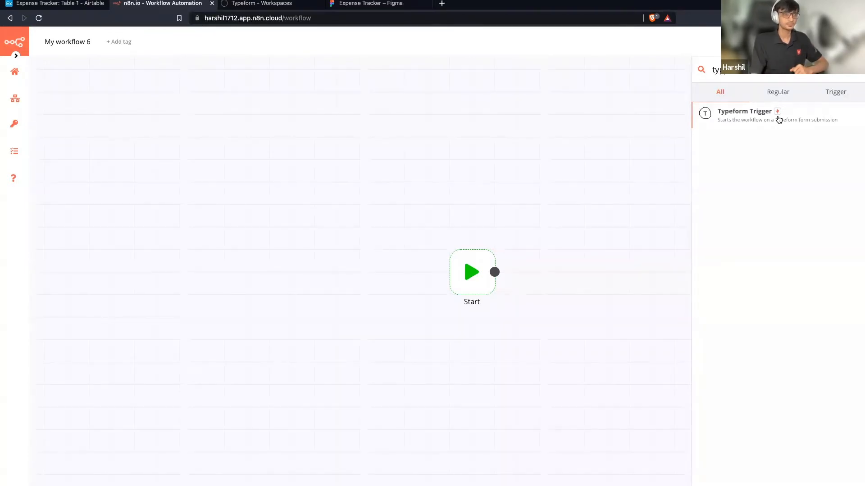
pyautogui.click(615, 128)
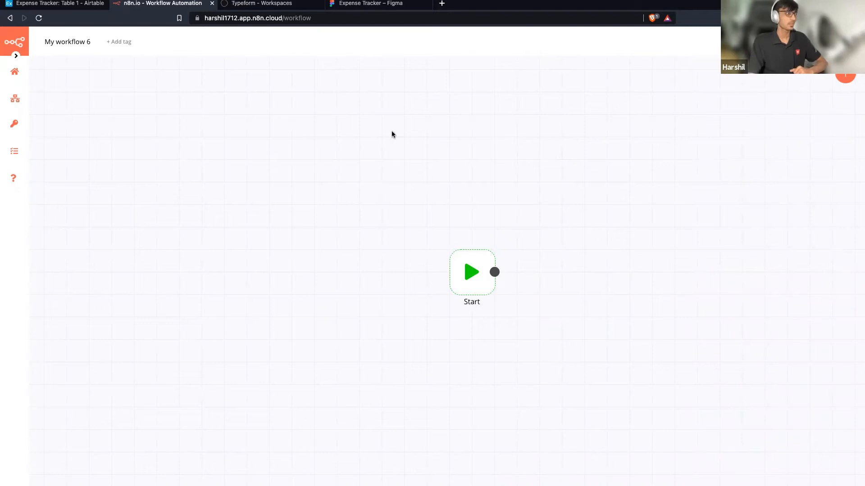
# Open the saved 'Expense Tracker Test' workflow from the Workflows menu.
pyautogui.moveTo(27, 108)
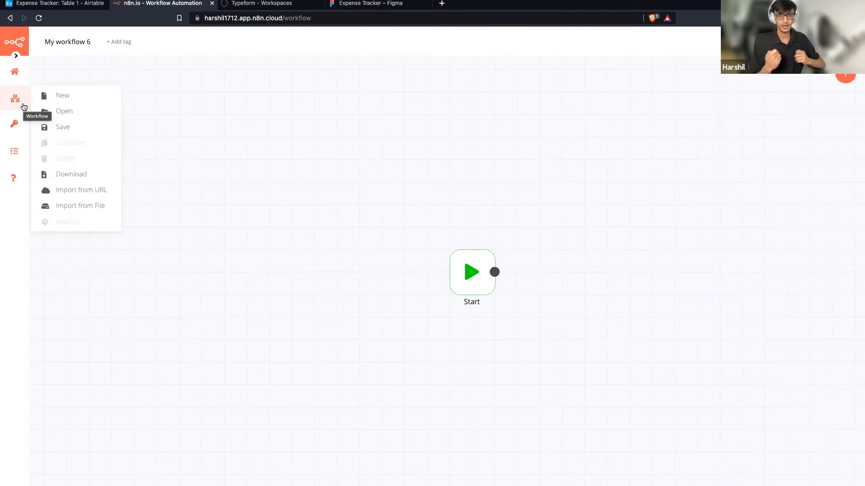
pyautogui.click(57, 112)
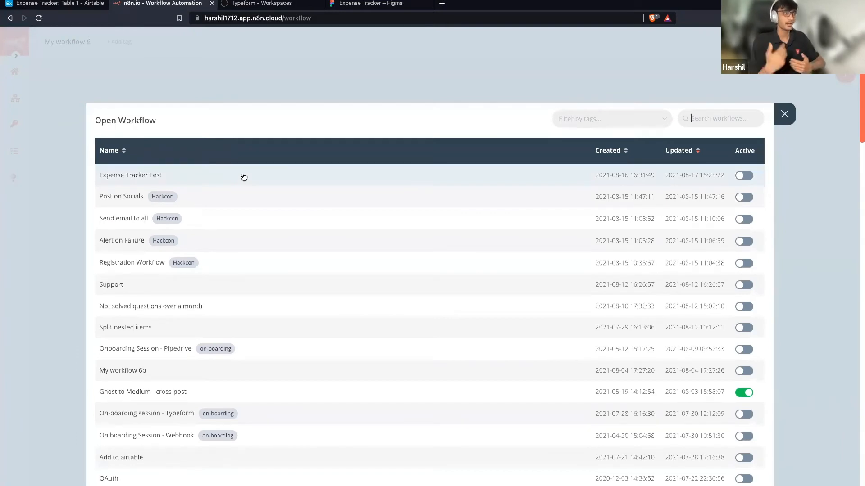
pyautogui.click(243, 177)
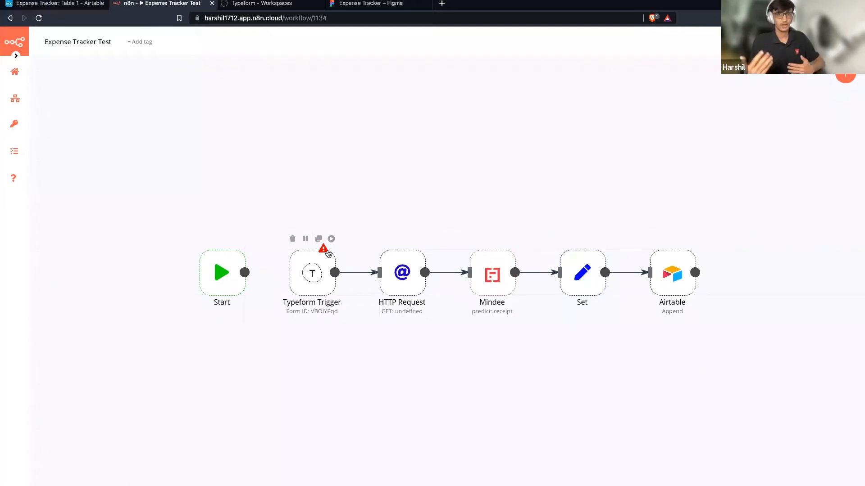
pyautogui.scroll(-1, 239, 178)
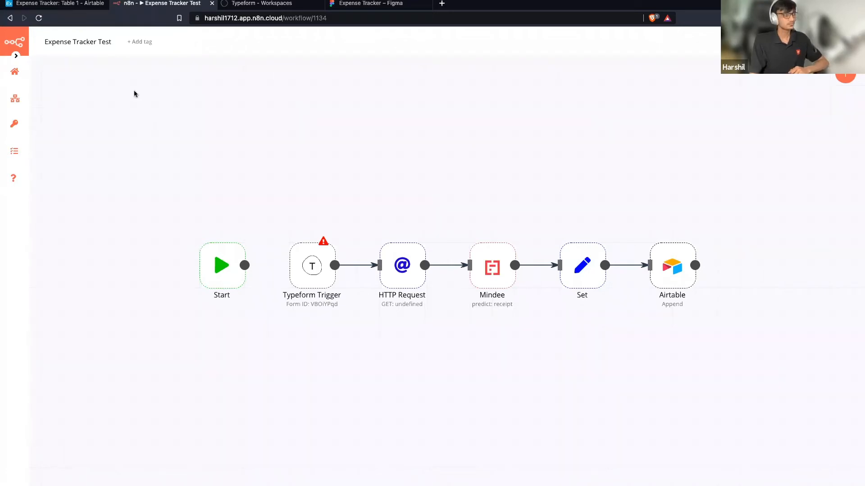
# Create a new blank workflow from the Workflows menu, holding only a Start node.
pyautogui.moveTo(18, 101)
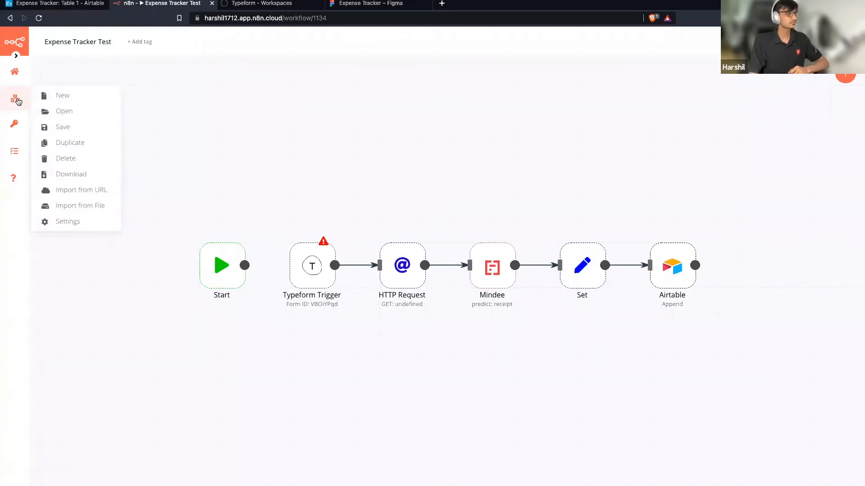
pyautogui.click(87, 101)
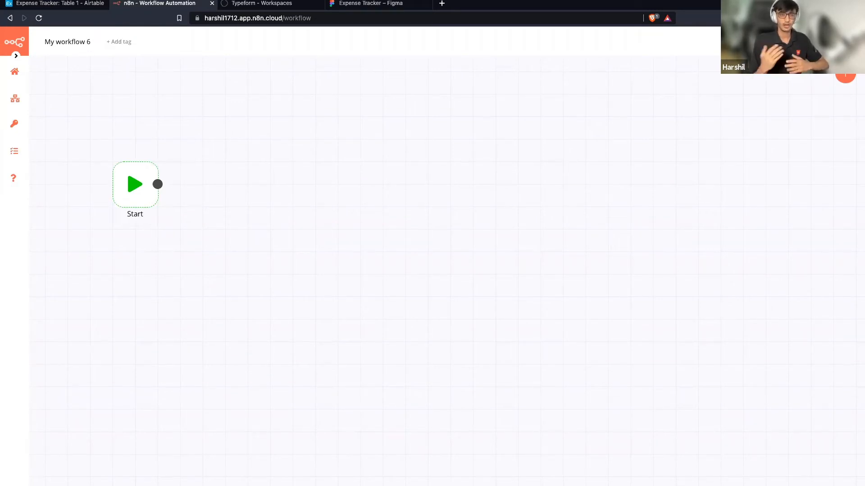
pyautogui.scroll(-1, 329, 85)
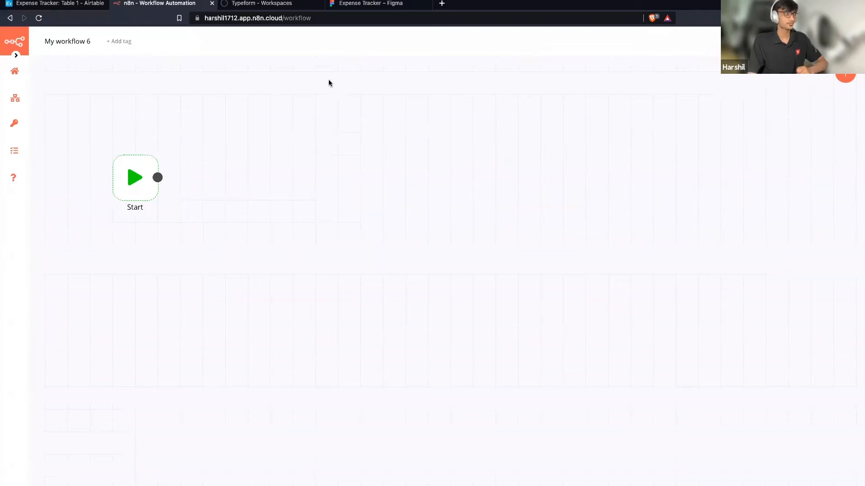
# Open the new-form template gallery from the Typeform Tutorials workspace, showing Registration and Feedback templates.
pyautogui.click(287, 5)
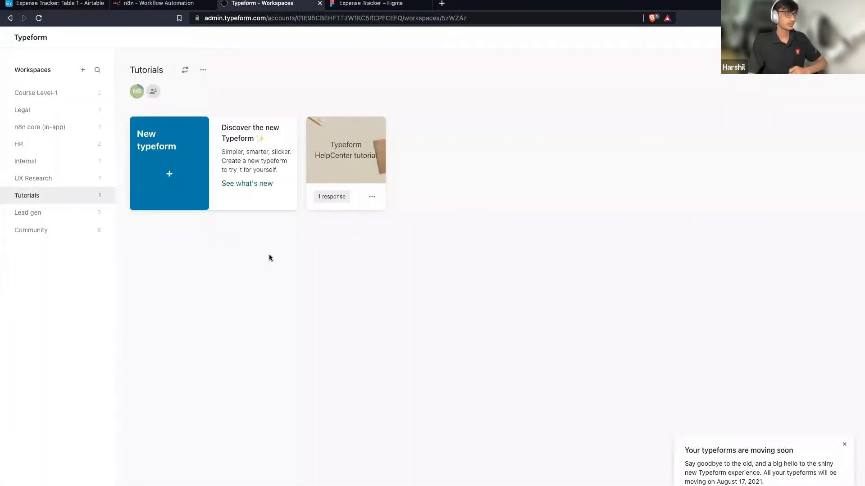
pyautogui.click(192, 180)
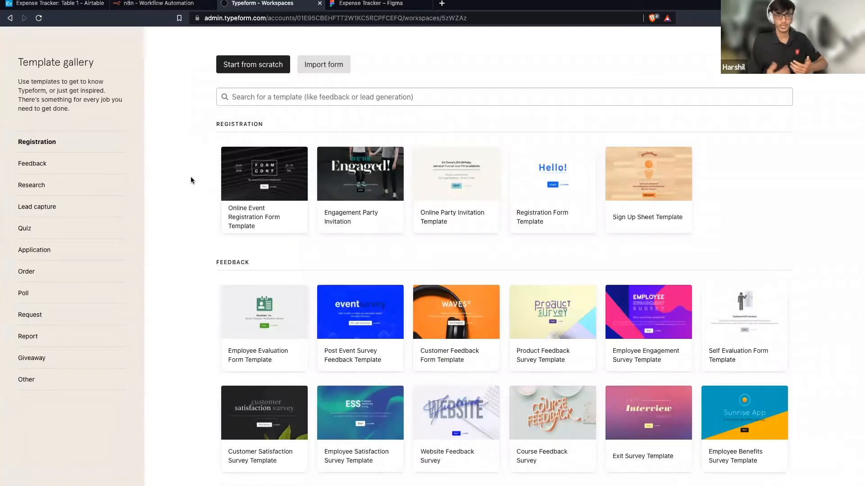
pyautogui.scroll(-1, 267, 76)
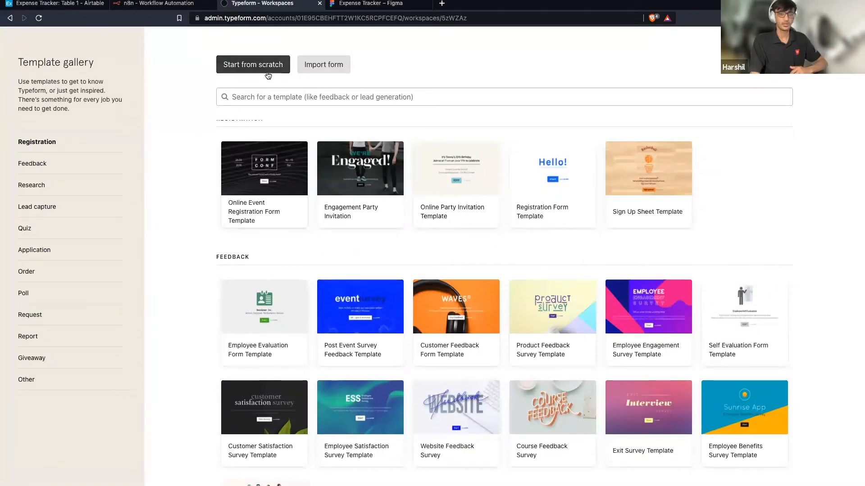
# Start a blank form from scratch, replacing 'My typeform' with the name 'Expense Tracker'.
pyautogui.click(267, 70)
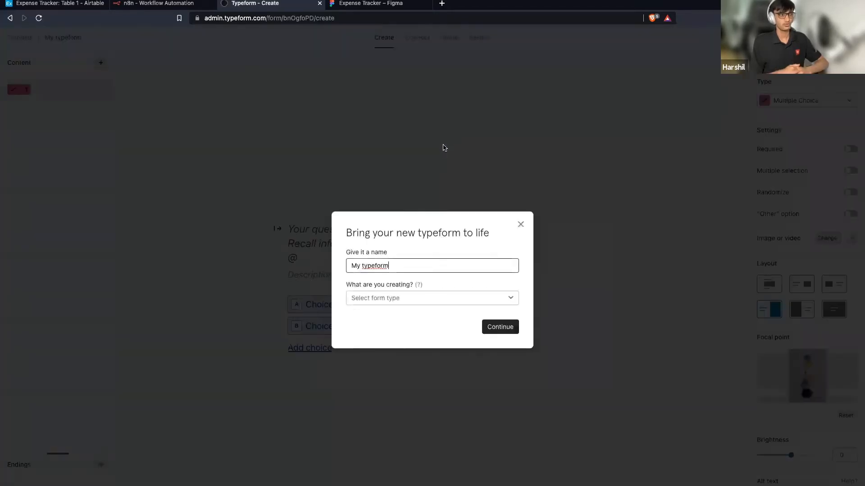
pyautogui.doubleClick(435, 269)
pyautogui.hotkey('ctrl', 'a')
pyautogui.write('Expense Tracker')
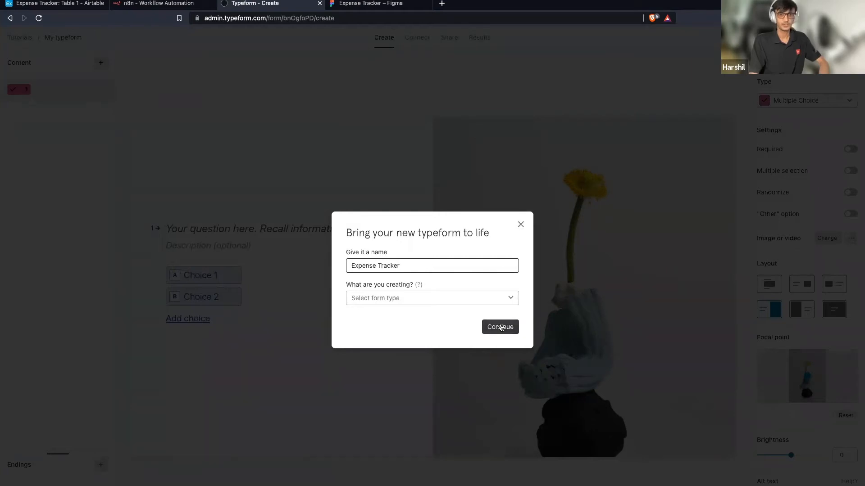
pyautogui.click(500, 327)
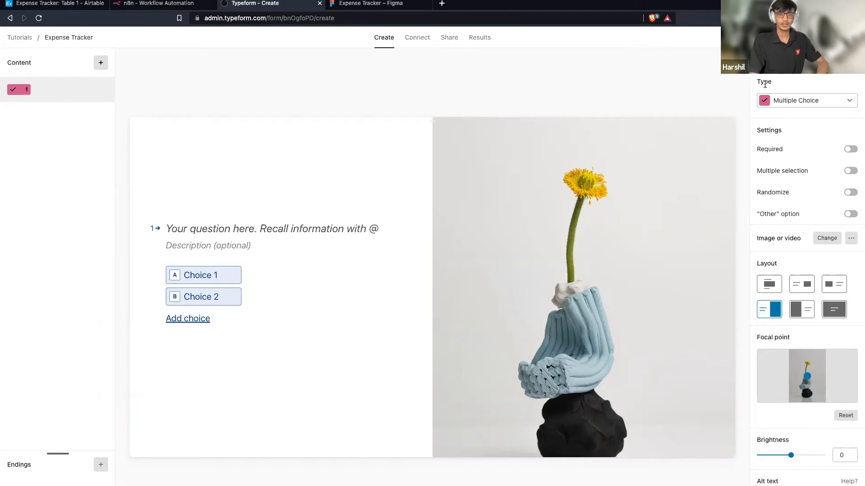
# Change question 1's type to File Upload.
pyautogui.click(813, 103)
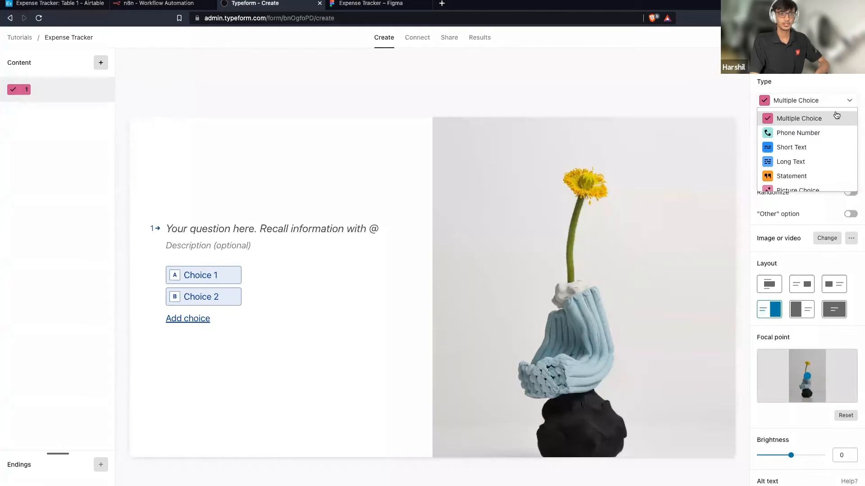
pyautogui.scroll(-1, 823, 155)
pyautogui.scroll(-10, 823, 155)
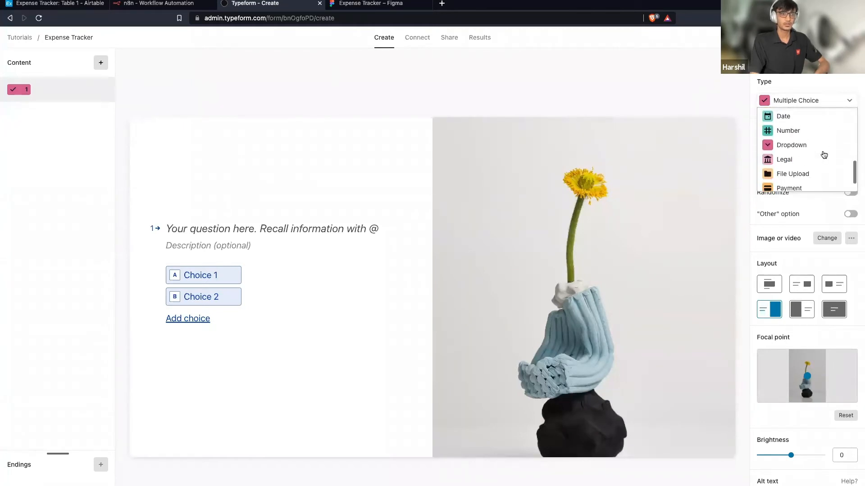
pyautogui.click(823, 155)
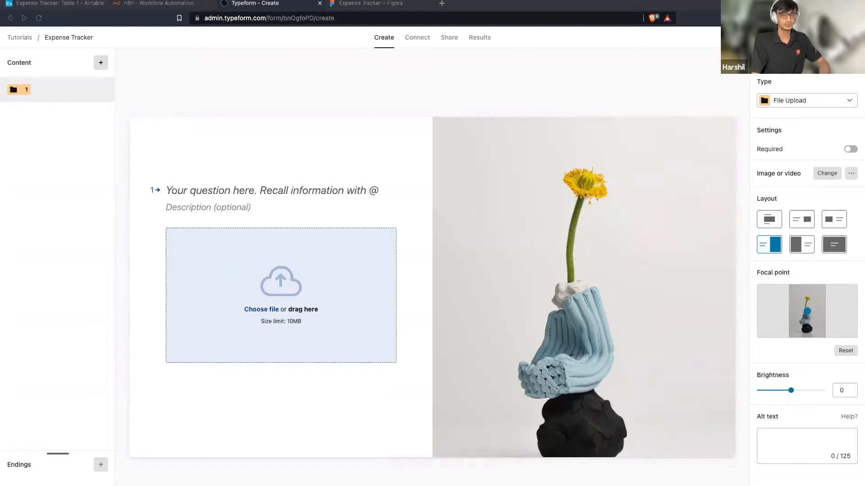
# Remove the question's background image and title it 'Add Receipt'.
pyautogui.click(663, 111)
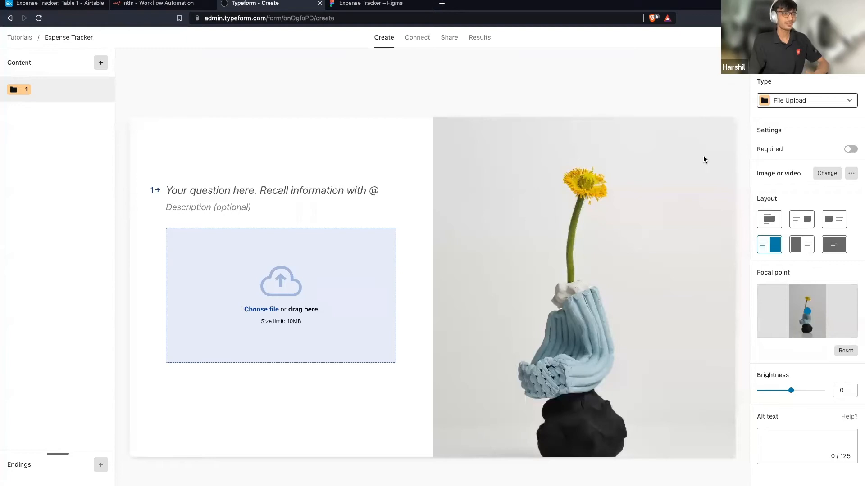
pyautogui.click(851, 174)
pyautogui.click(835, 194)
pyautogui.click(327, 188)
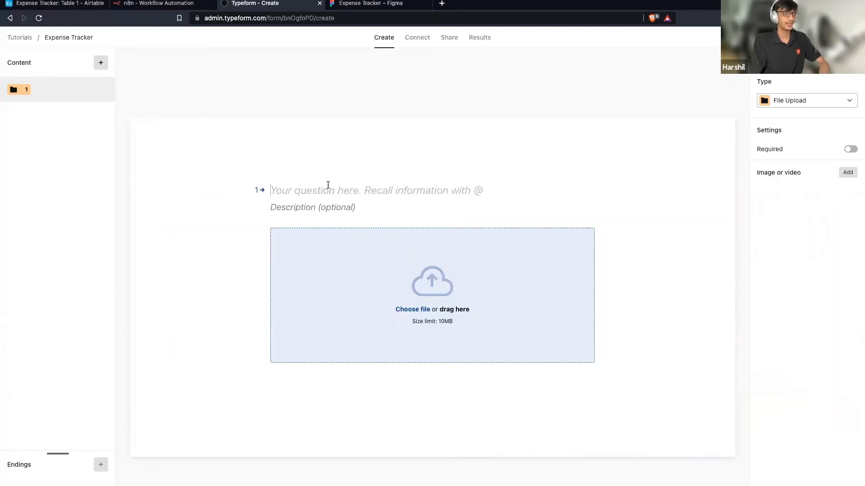
pyautogui.write('Add ')
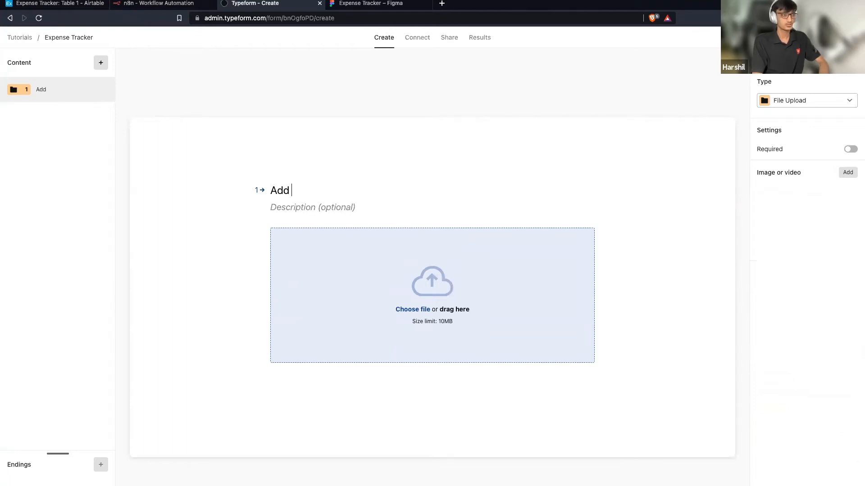
pyautogui.write('Receipt')
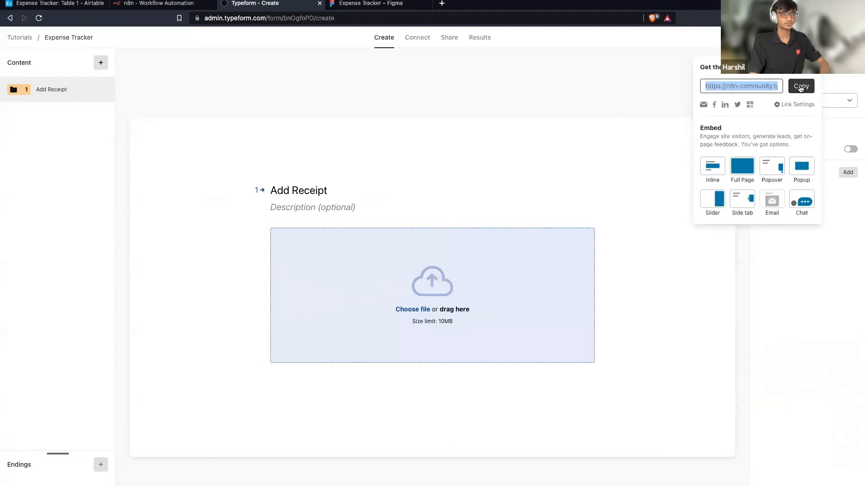
# Copy the form's public link and load the live form in a new browser tab.
pyautogui.click(800, 87)
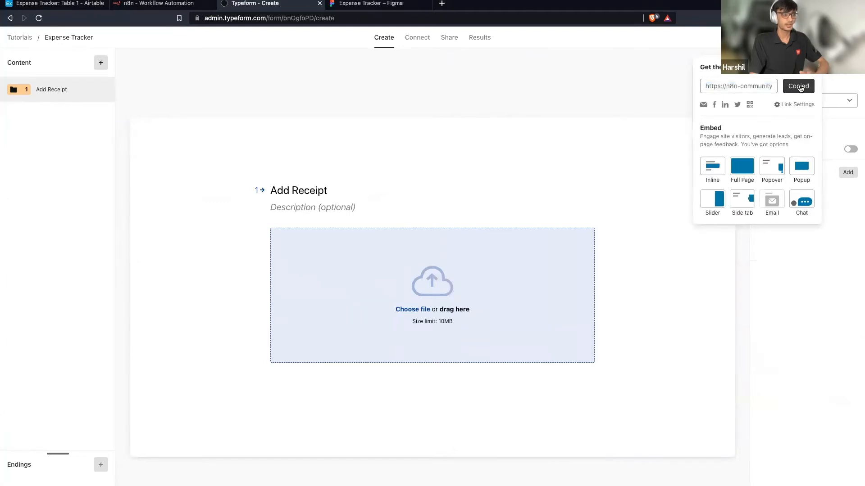
pyautogui.click(442, 4)
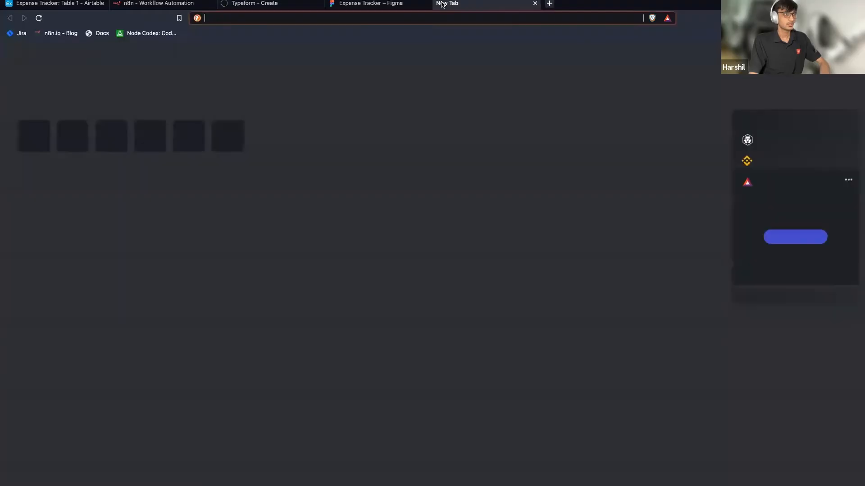
pyautogui.hotkey('ctrl', 'v')
pyautogui.press('Return')
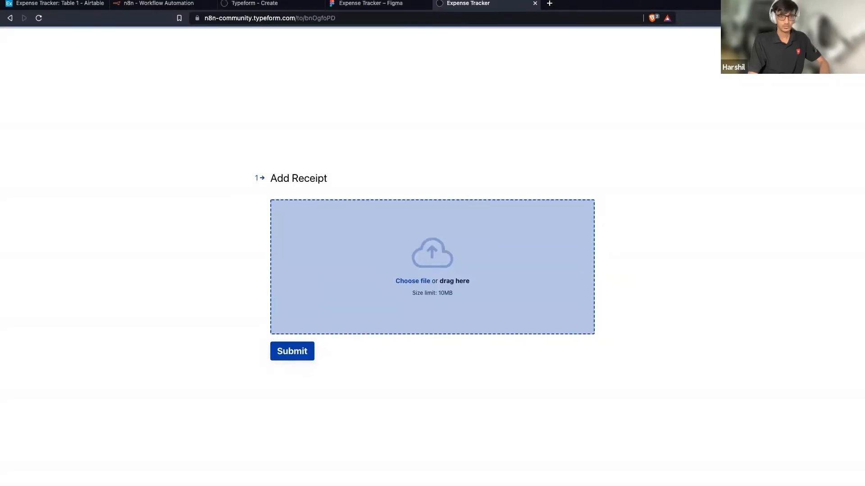
# Open the receipt upload chooser on the live form, then return to the n8n workflow.
pyautogui.click(433, 267)
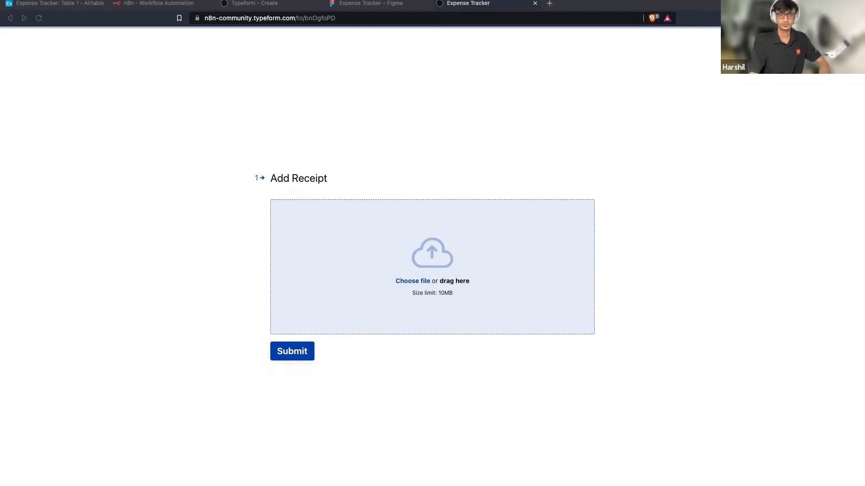
pyautogui.click(693, 121)
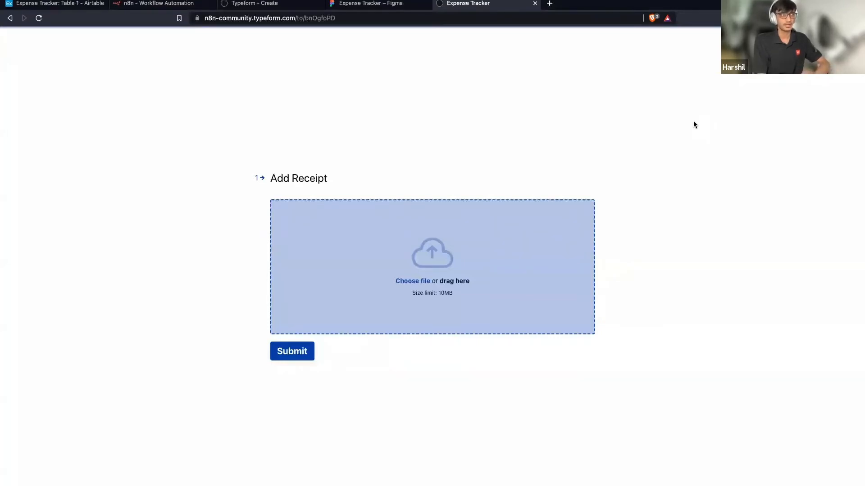
pyautogui.click(165, 8)
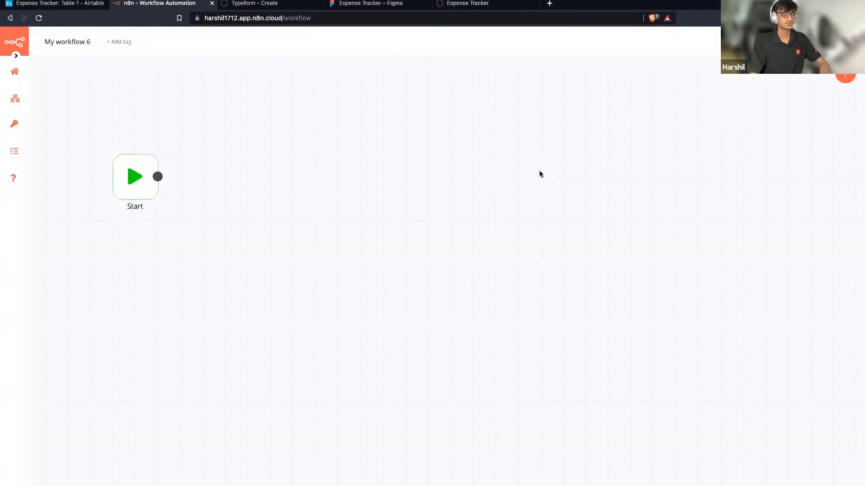
# Add a Typeform Trigger node by searching 'ty' among trigger nodes.
pyautogui.click(843, 77)
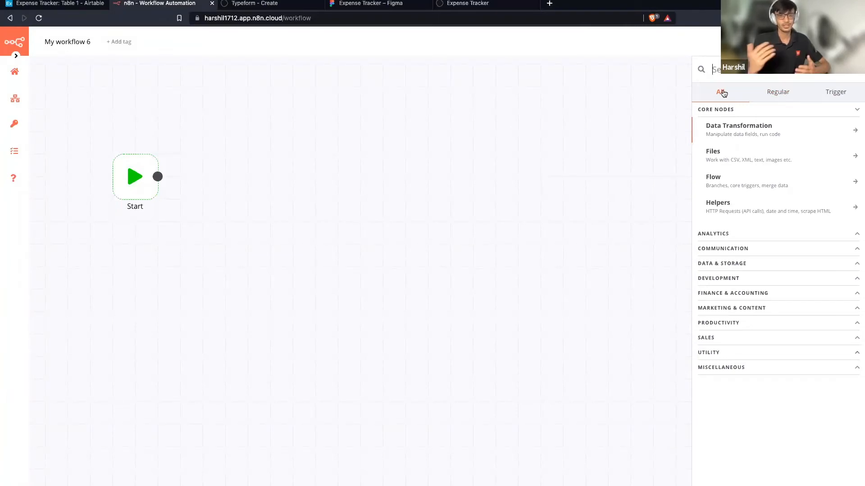
pyautogui.click(774, 93)
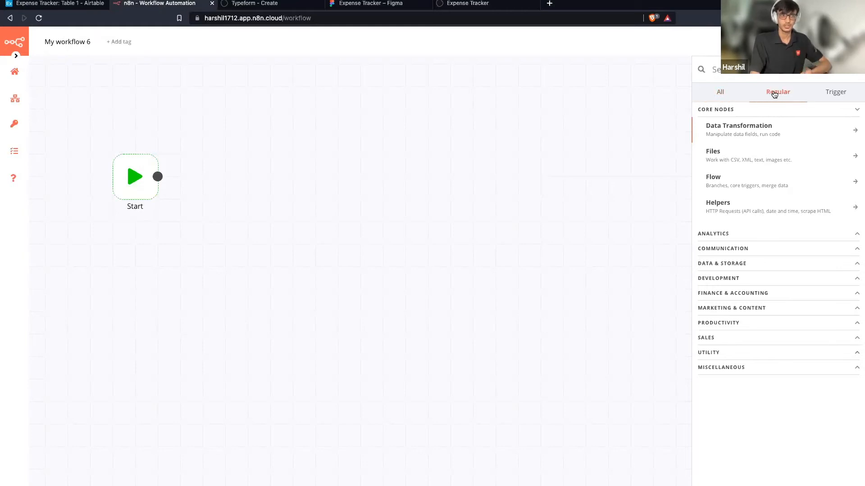
pyautogui.click(832, 93)
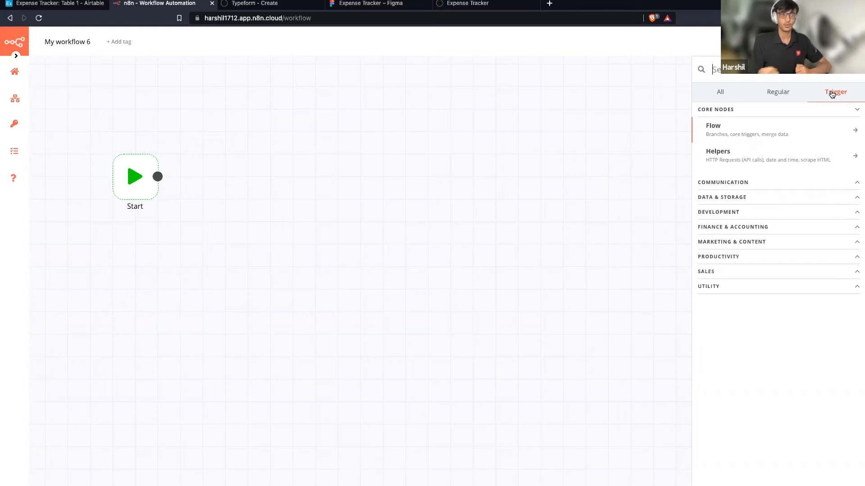
pyautogui.click(832, 94)
pyautogui.write('ty')
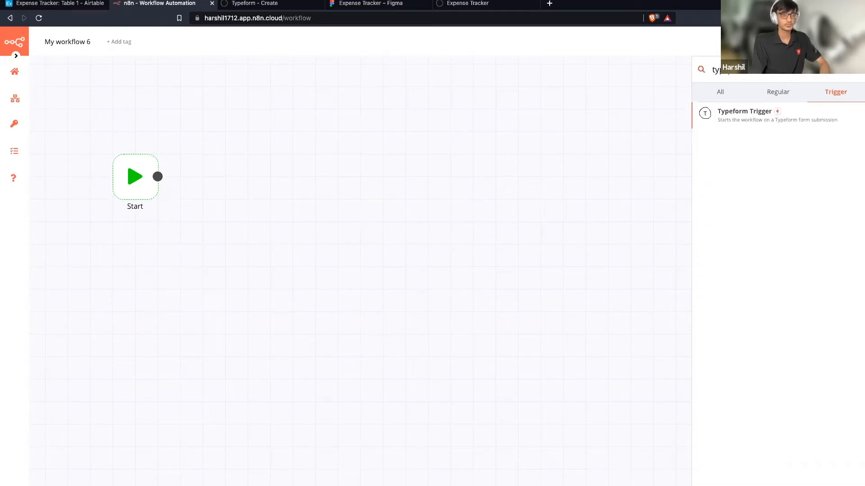
pyautogui.click(761, 118)
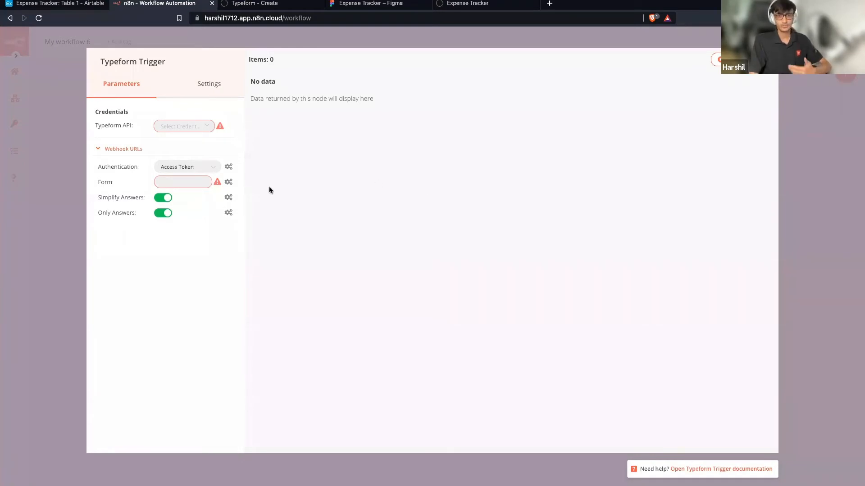
# Switch authentication to OAuth2 and create a new Typeform credential named 'Expense Track'.
pyautogui.click(206, 167)
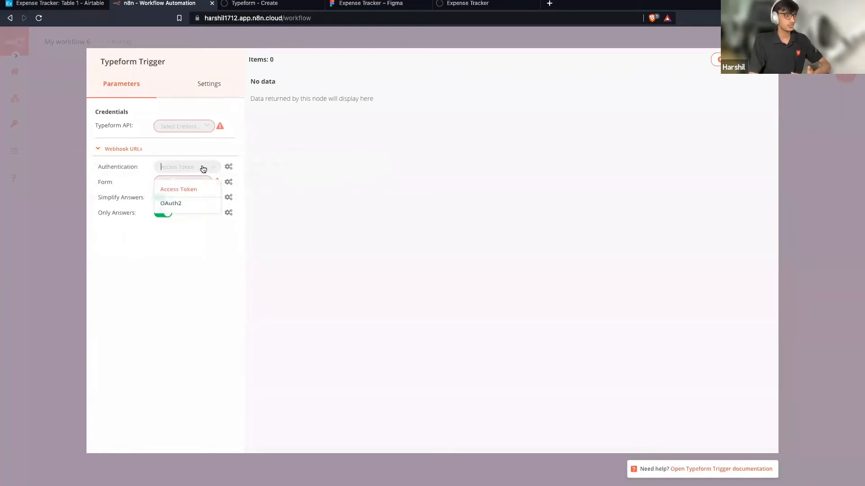
pyautogui.click(194, 208)
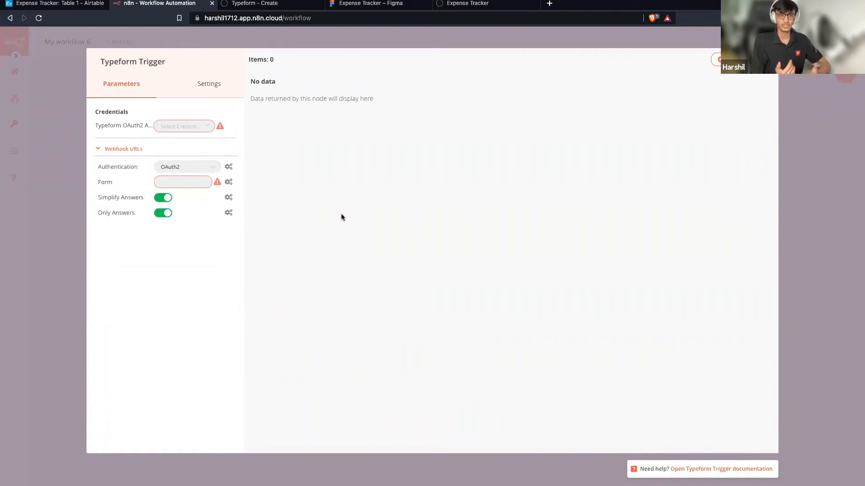
pyautogui.click(211, 128)
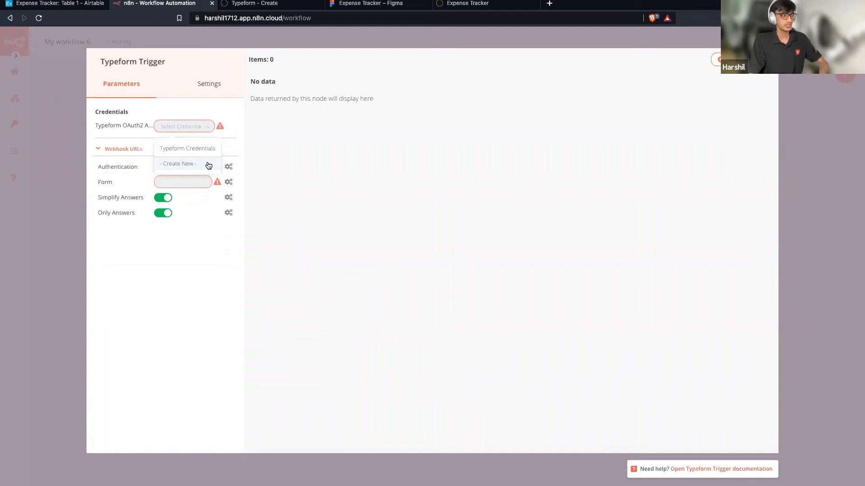
pyautogui.click(194, 165)
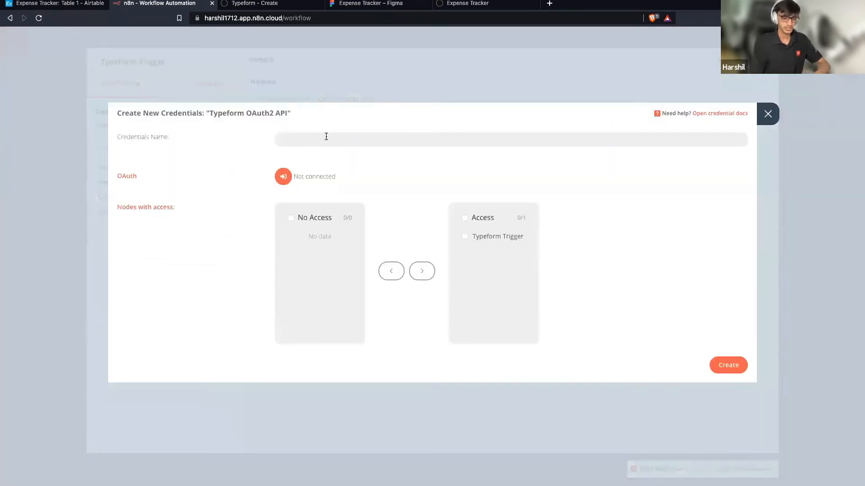
pyautogui.write('Typ')
pyautogui.press('super+a')
pyautogui.write('E')
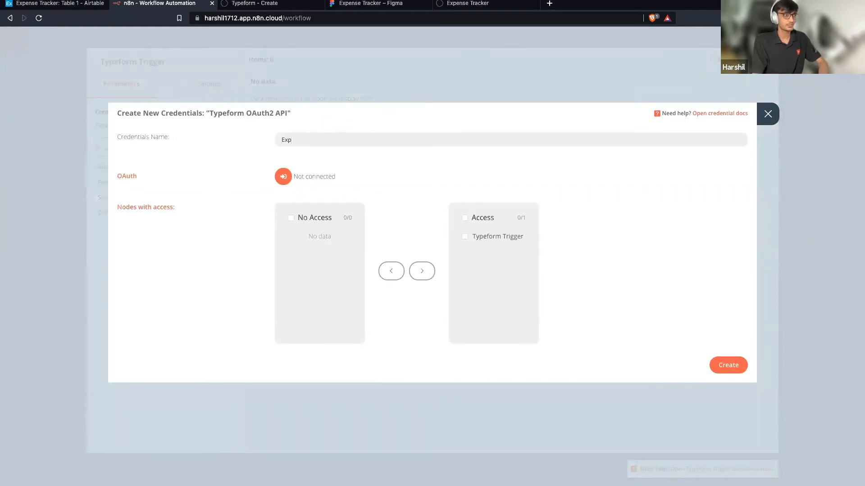
pyautogui.write('xpense Tracker')
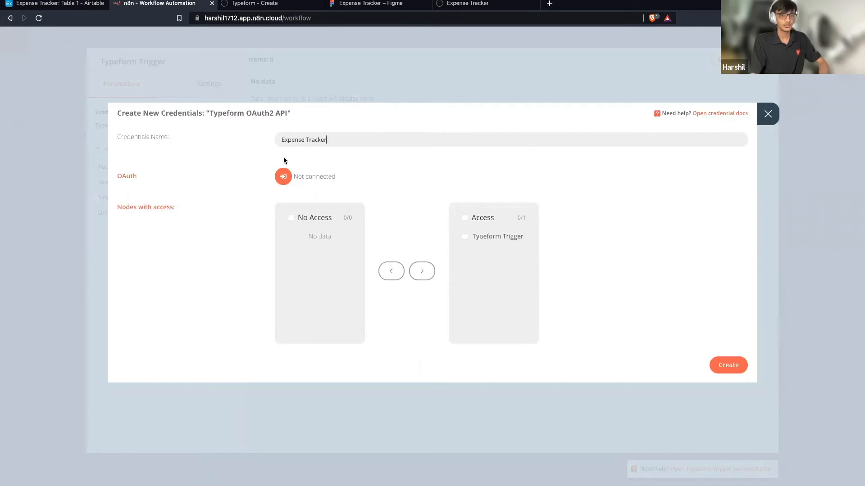
# Connect the credential to Typeform, accept the authorization, and save it.
pyautogui.click(283, 177)
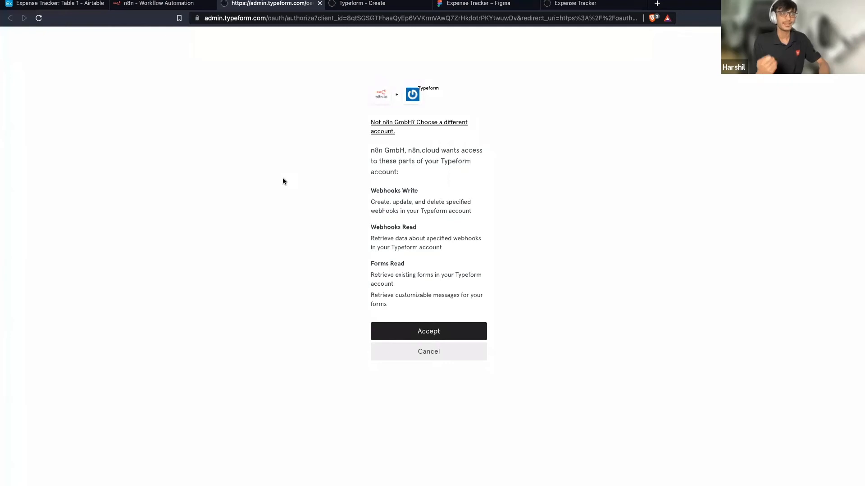
pyautogui.click(409, 333)
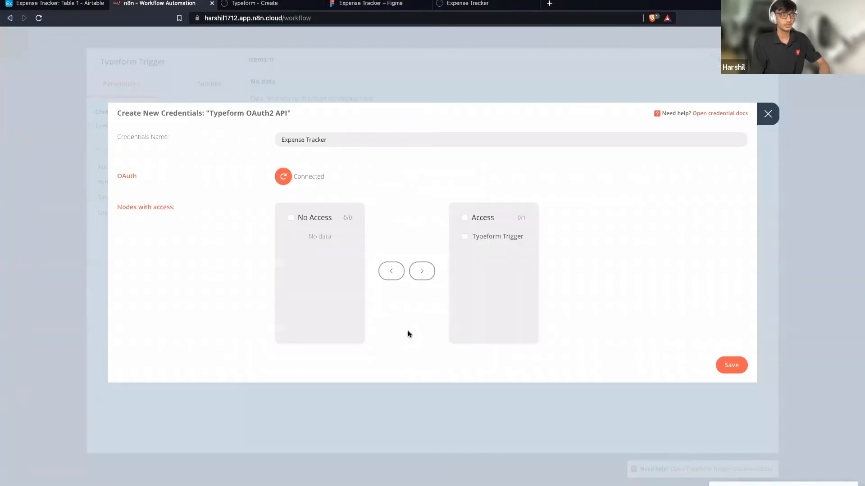
pyautogui.click(731, 365)
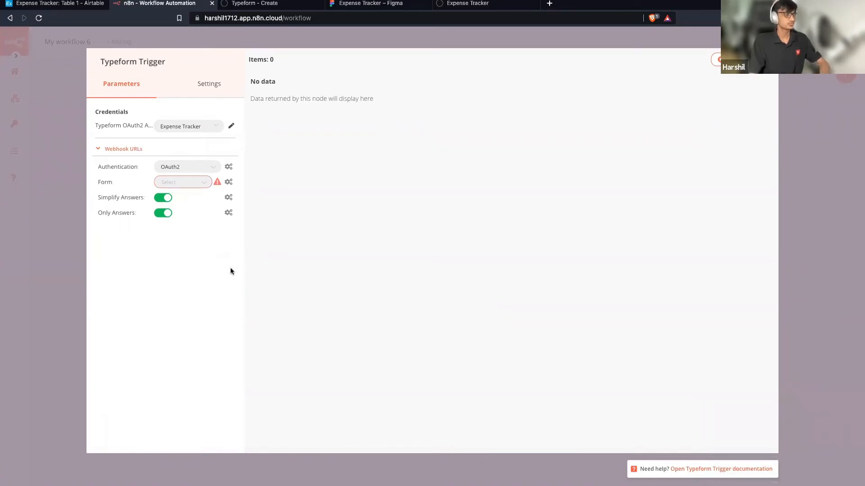
# Choose the Expense Tracker form in the trigger's Form list and close the node panel.
pyautogui.click(179, 185)
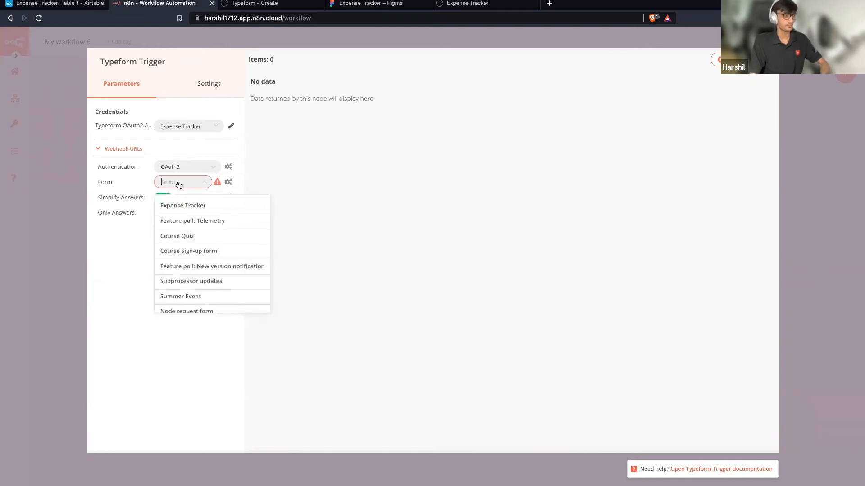
pyautogui.click(196, 208)
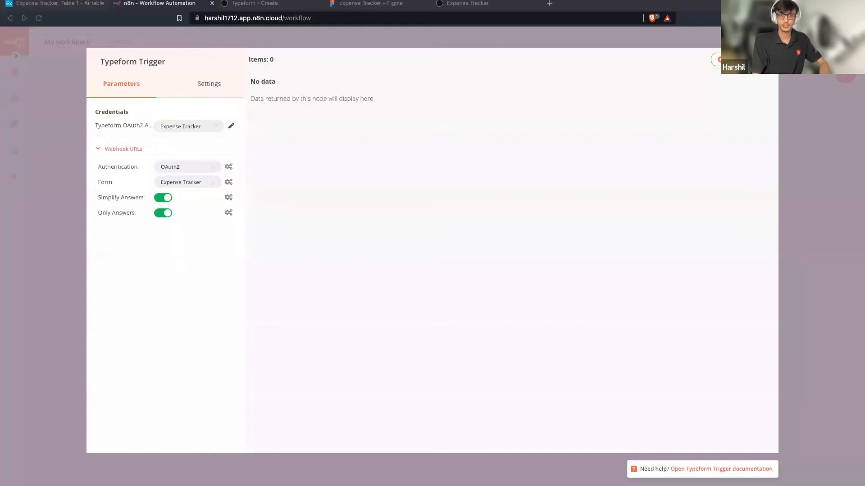
pyautogui.click(654, 183)
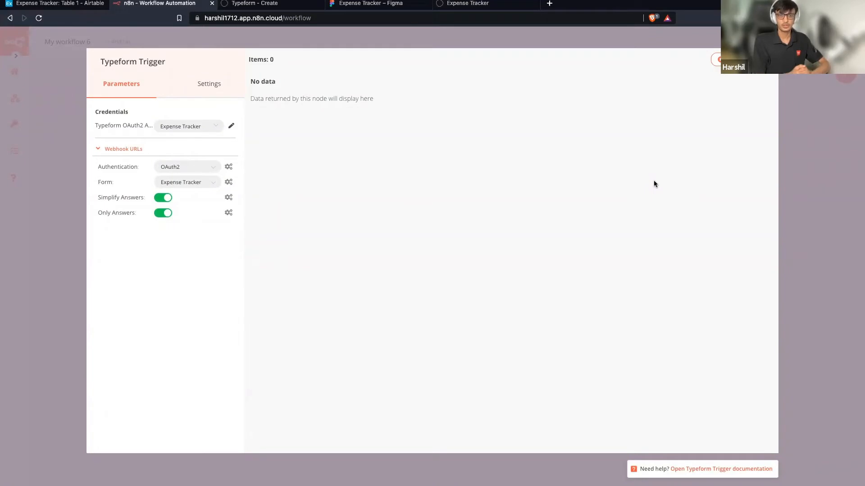
pyautogui.press('Escape')
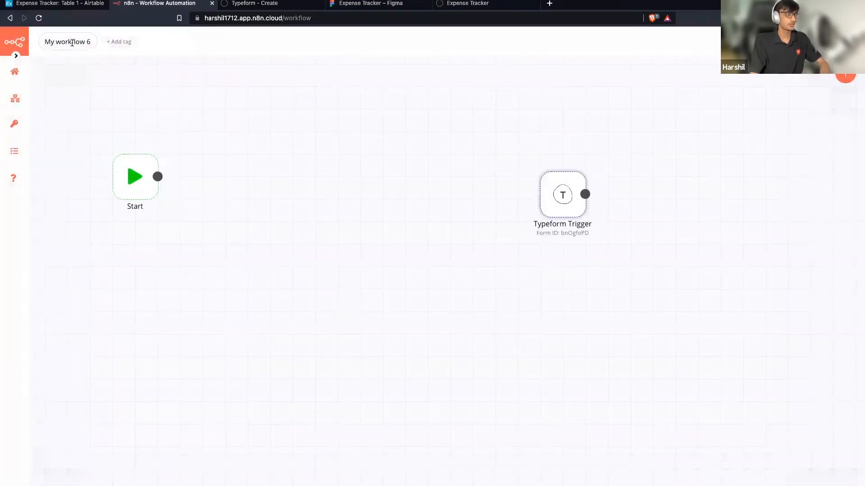
# Name the workflow 'Expense Tracker', then extend it to 'Expense Tracker Workshop'.
pyautogui.click(72, 42)
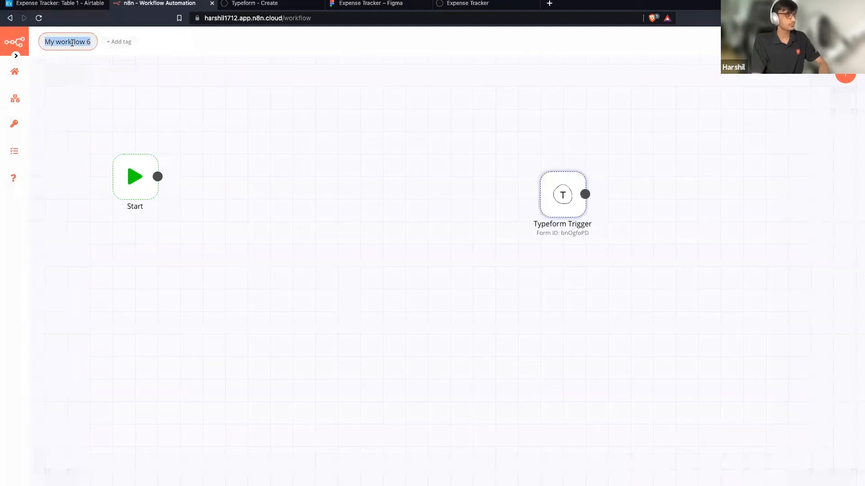
pyautogui.write('Expense')
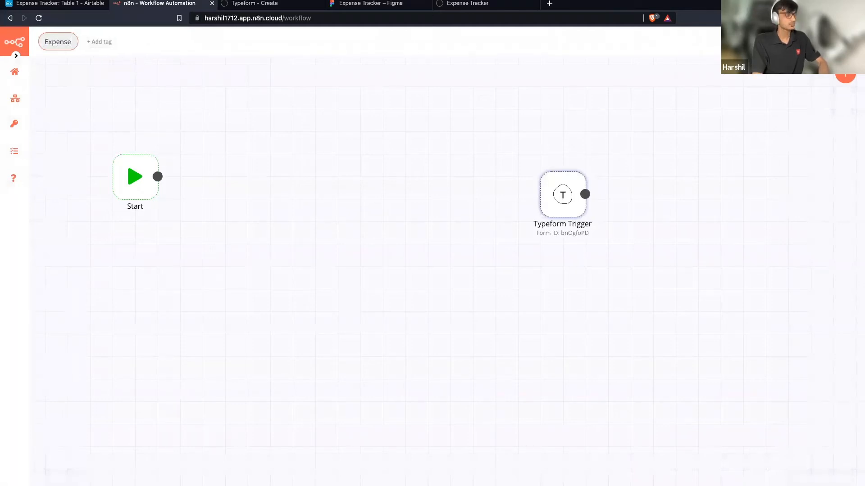
pyautogui.write(' Tracker')
pyautogui.press('Return')
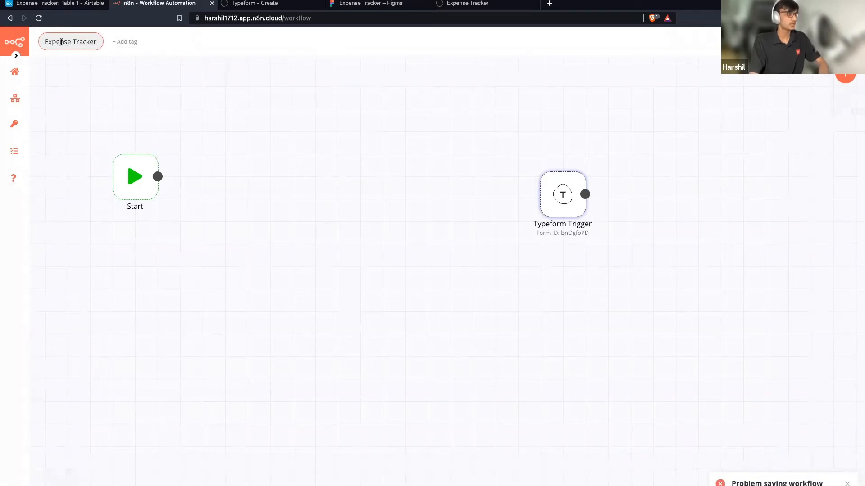
pyautogui.click(95, 41)
pyautogui.write('Wor')
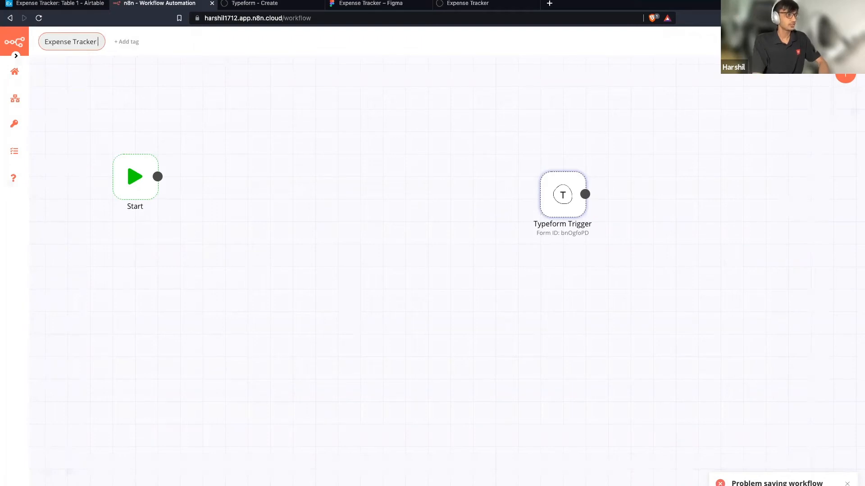
pyautogui.write('kshop')
pyautogui.press('Return')
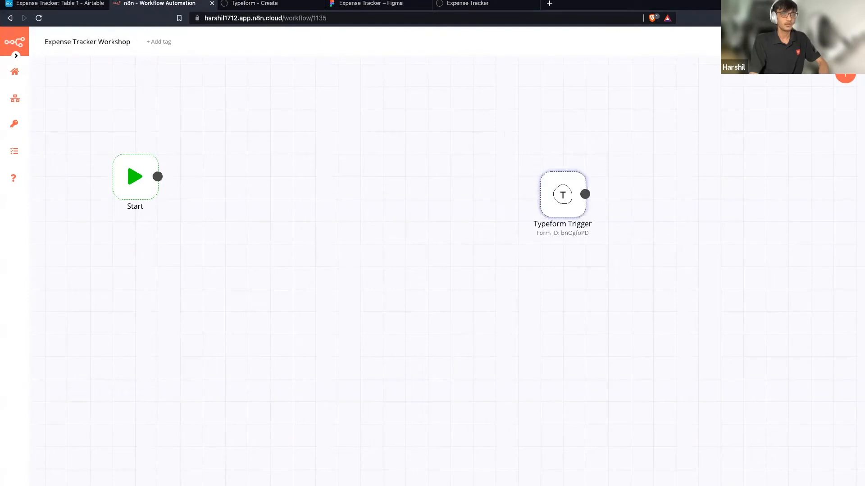
# Move the Typeform Trigger beside Start and execute it to await a form submission.
pyautogui.moveTo(563, 197); pyautogui.dragTo(285, 185)
pyautogui.doubleClick(285, 185)
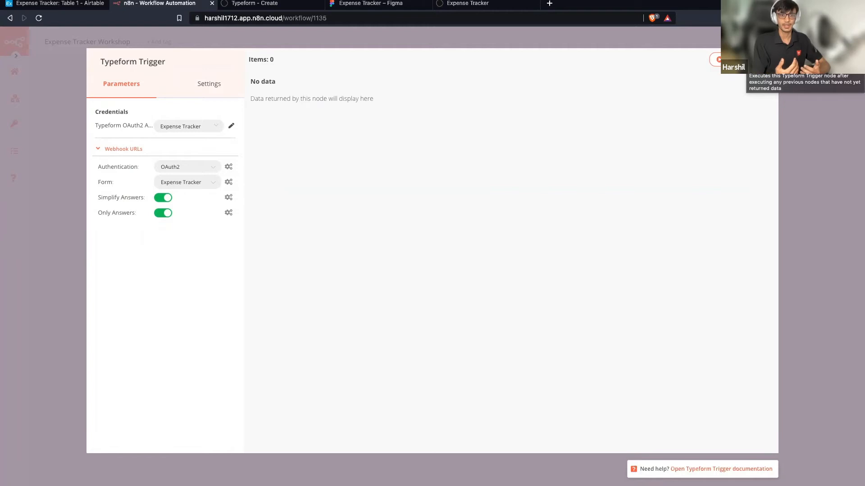
pyautogui.click(743, 59)
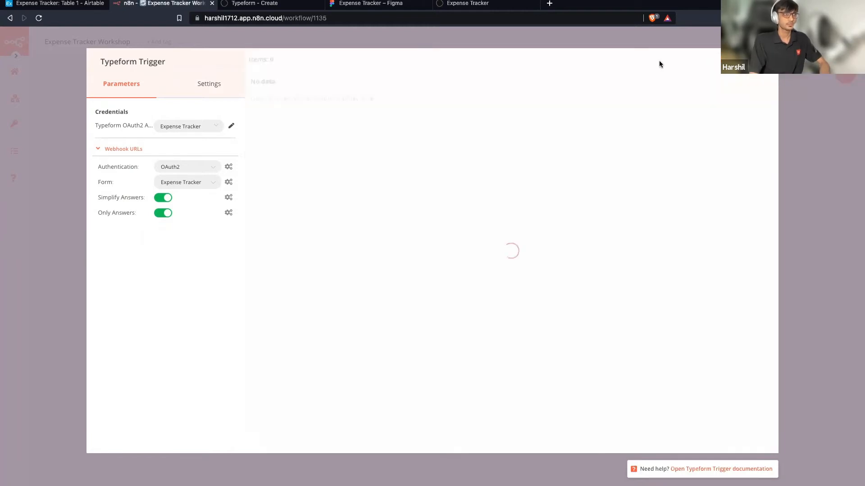
# Upload receipt.png from Downloads on the live form, submit it, and return to n8n.
pyautogui.click(473, 4)
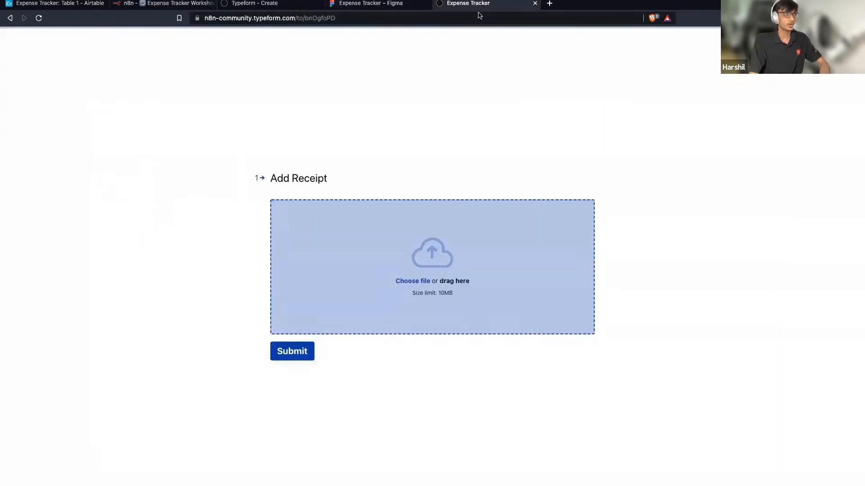
pyautogui.click(495, 235)
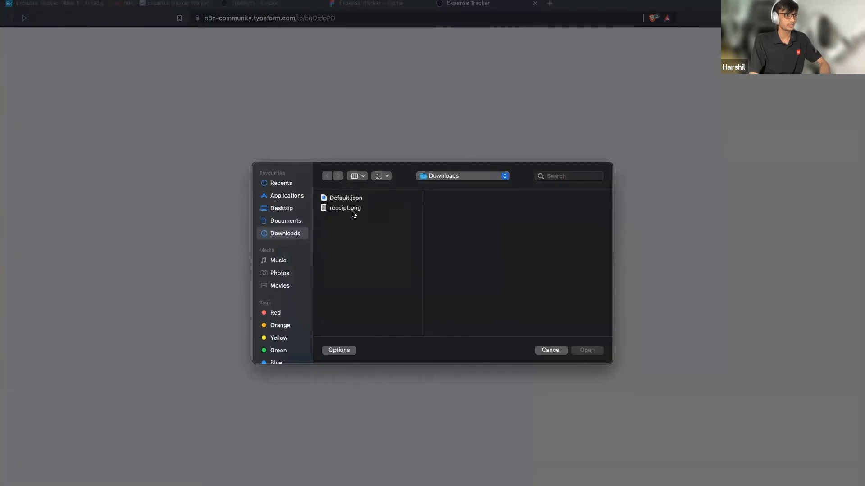
pyautogui.click(351, 209)
pyautogui.click(596, 351)
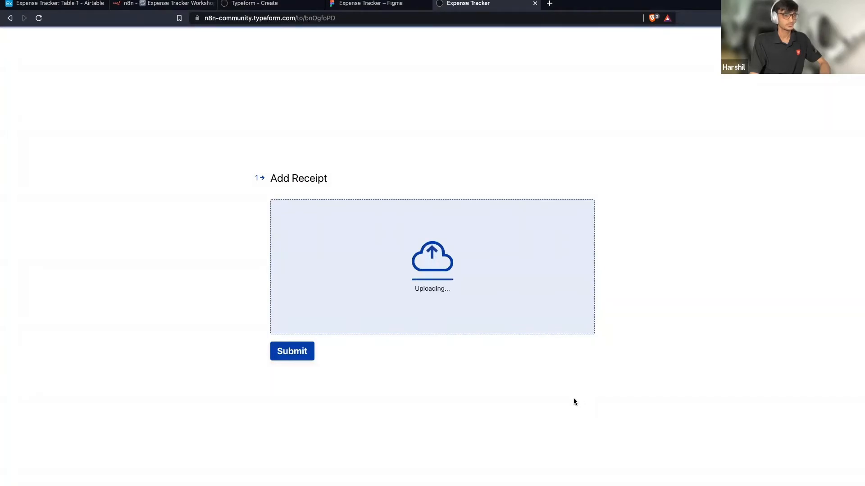
pyautogui.click(300, 357)
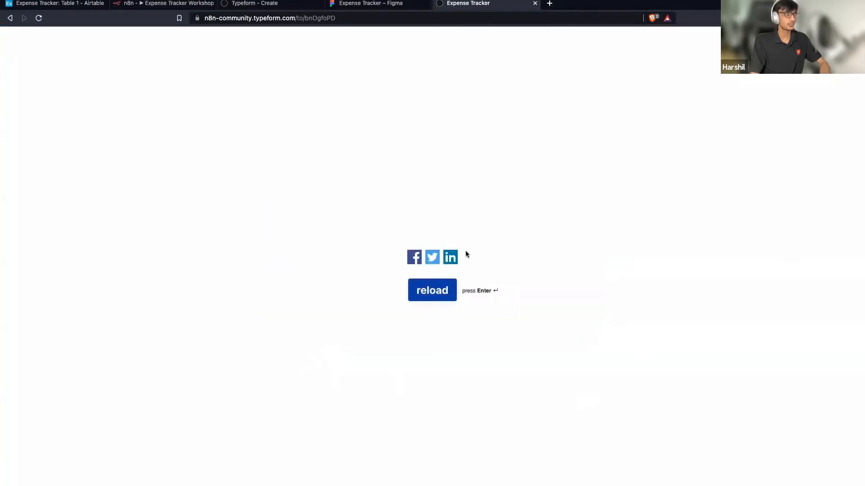
pyautogui.click(164, 7)
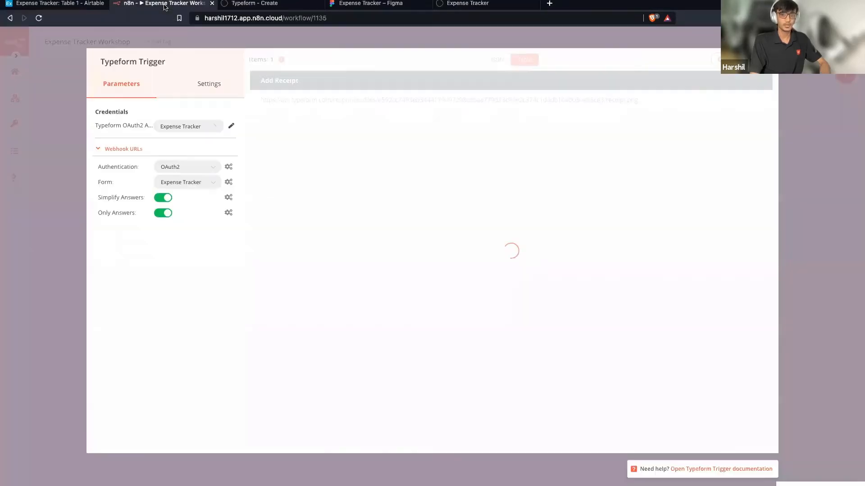
# Inspect the Add Receipt file URL in the Typeform Trigger output, then close the panel.
pyautogui.moveTo(637, 101); pyautogui.dragTo(258, 99)
pyautogui.click(398, 160)
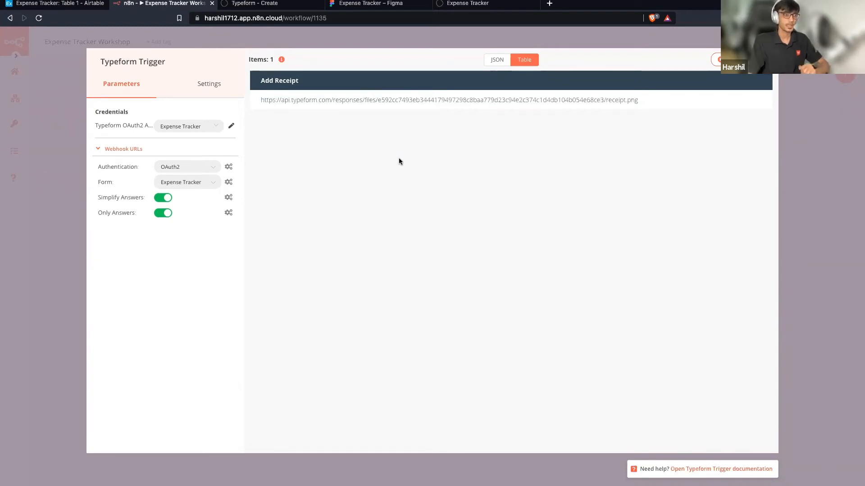
pyautogui.press('Escape')
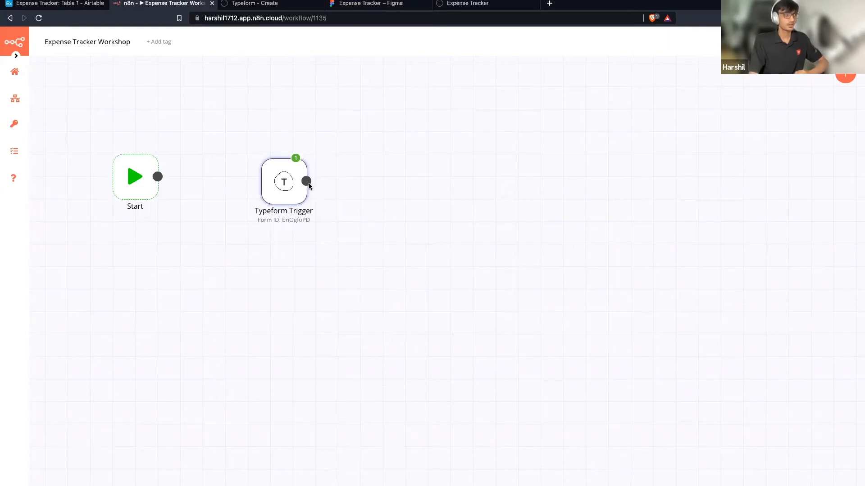
# Attach an HTTP Request node after the Typeform Trigger, found by searching 'http'.
pyautogui.moveTo(372, 188); pyautogui.dragTo(372, 188)
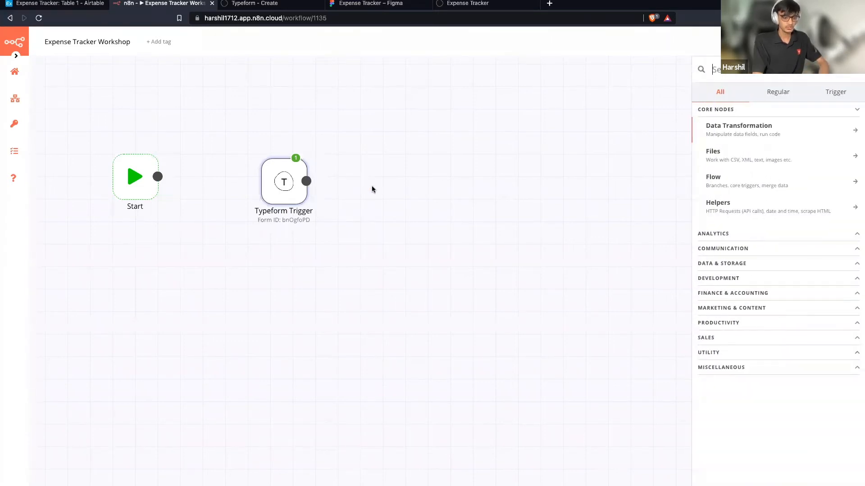
pyautogui.write('http')
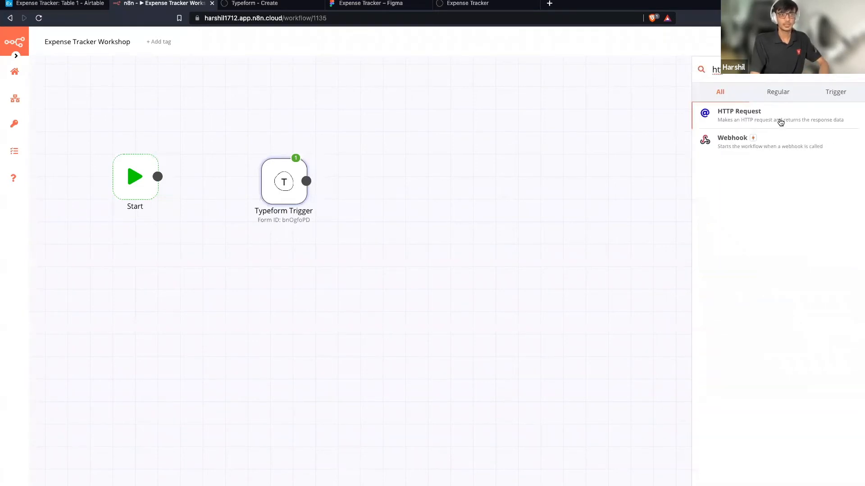
pyautogui.click(780, 123)
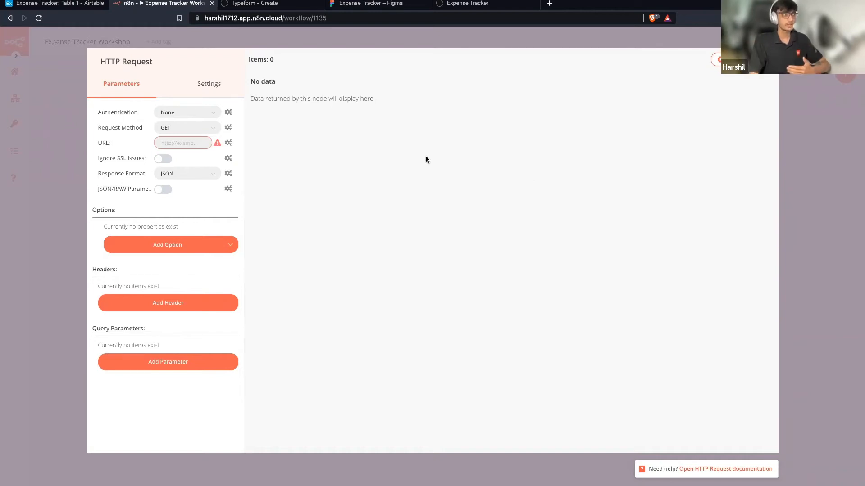
# Leave the HTTP Request authentication at None and close the node's settings.
pyautogui.click(192, 117)
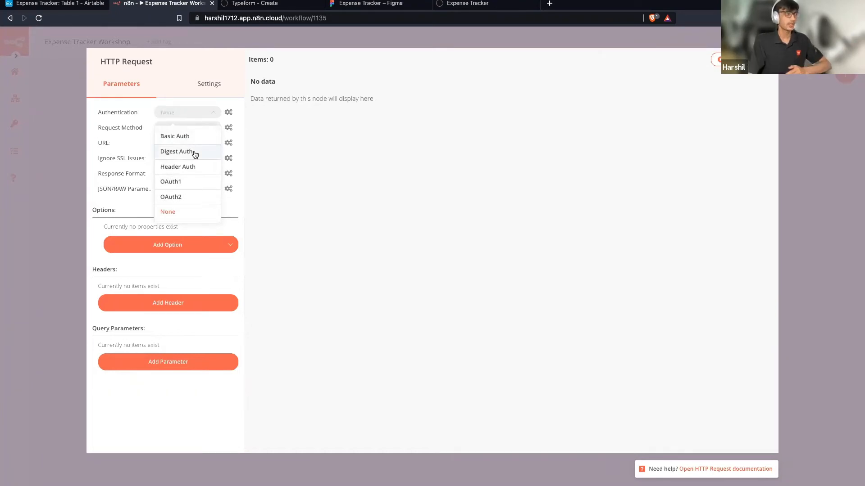
pyautogui.click(354, 181)
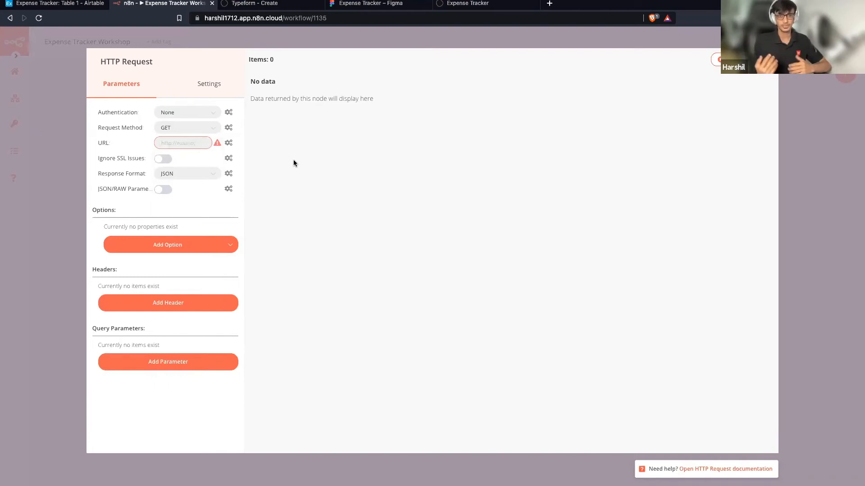
pyautogui.click(716, 59)
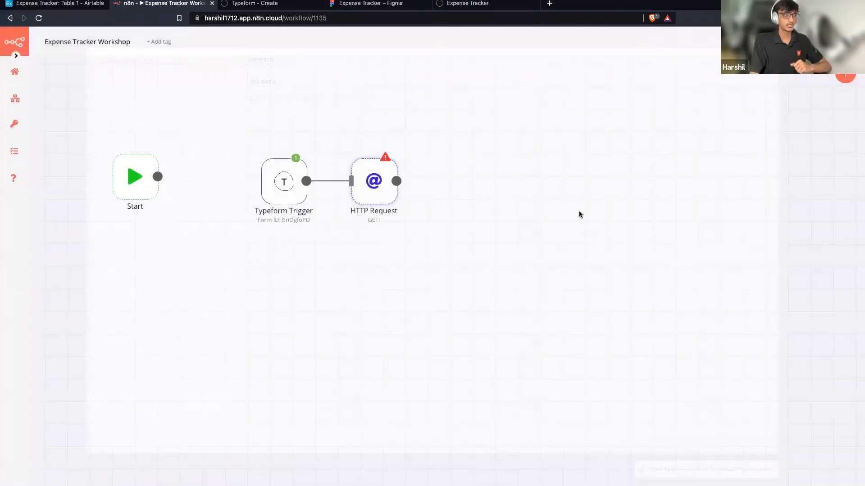
# Check the Typeform Trigger's receipt link output, then reopen the HTTP Request node's parameters.
pyautogui.doubleClick(275, 193)
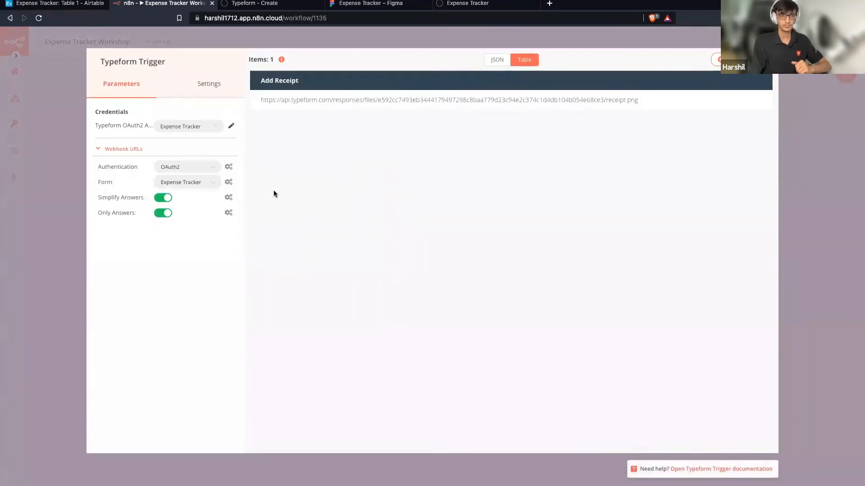
pyautogui.click(779, 84)
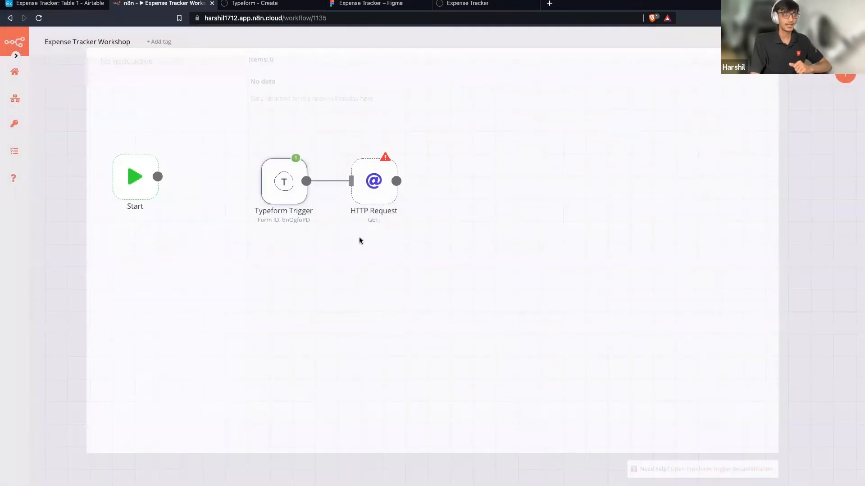
pyautogui.doubleClick(373, 193)
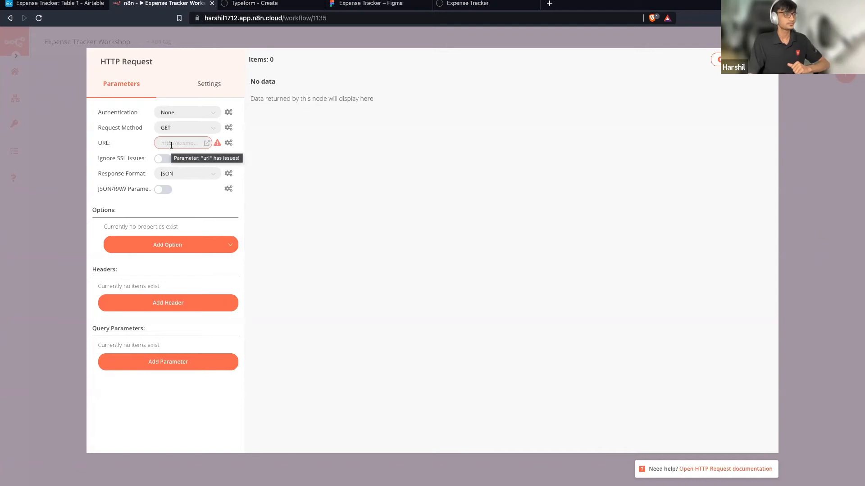
# Make the URL an expression using Current Node > Input Data > JSON > Add Receipt.
pyautogui.click(229, 145)
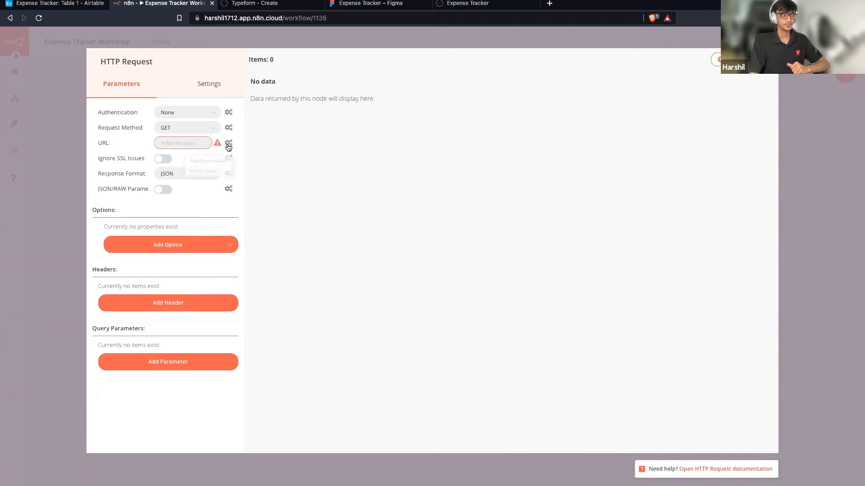
pyautogui.click(220, 165)
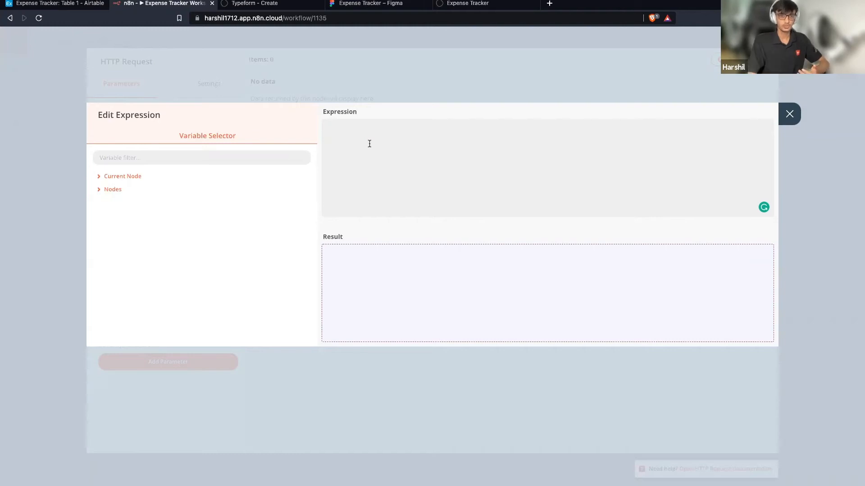
pyautogui.click(132, 178)
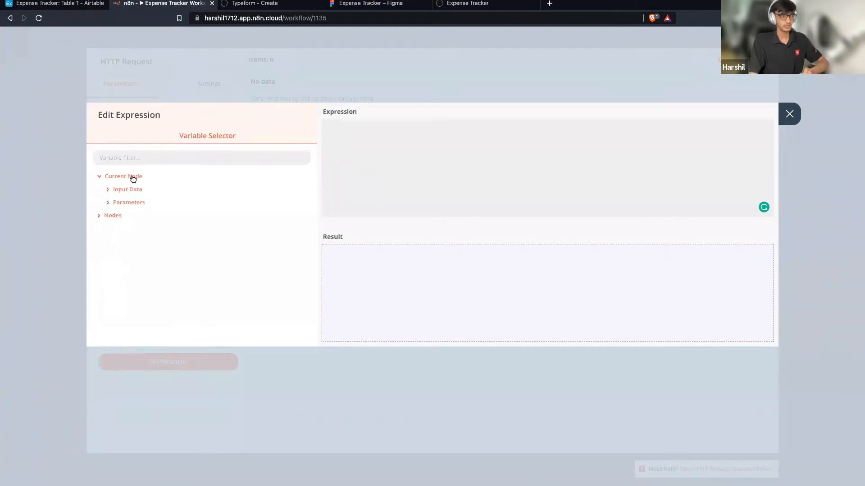
pyautogui.click(131, 191)
pyautogui.click(128, 203)
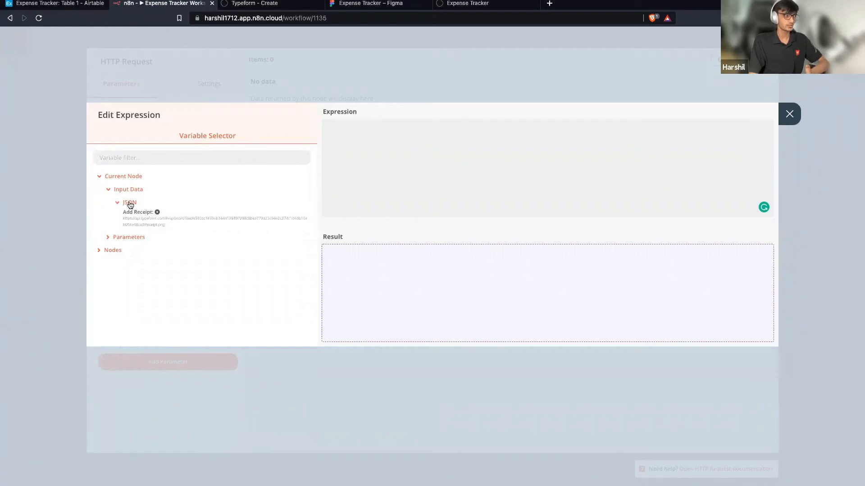
pyautogui.click(150, 224)
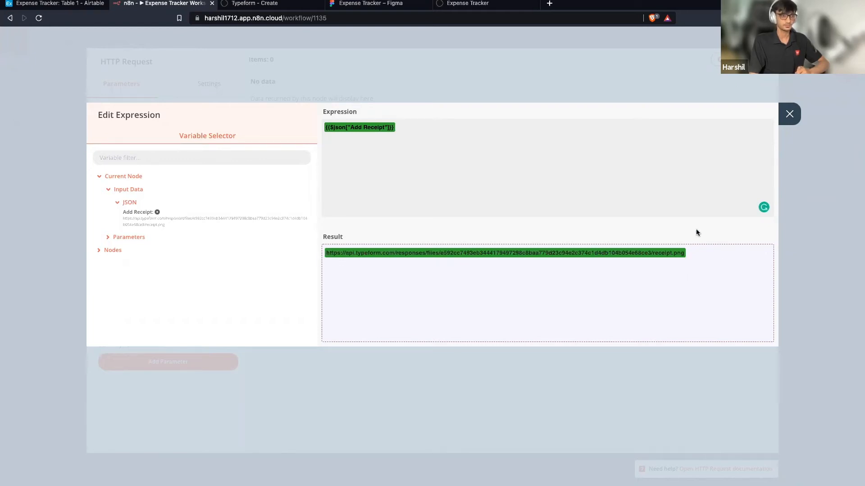
pyautogui.click(789, 114)
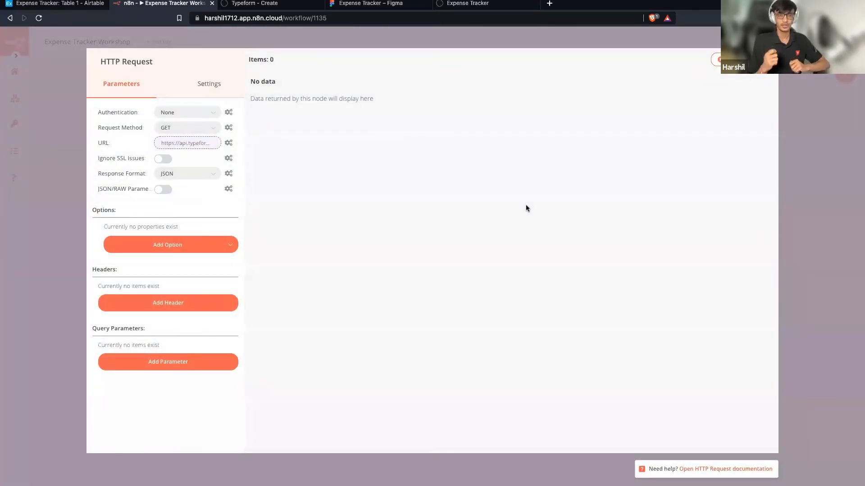
# Set Response Format to File and execute the node to get receipt.png as binary data.
pyautogui.click(203, 174)
pyautogui.click(195, 196)
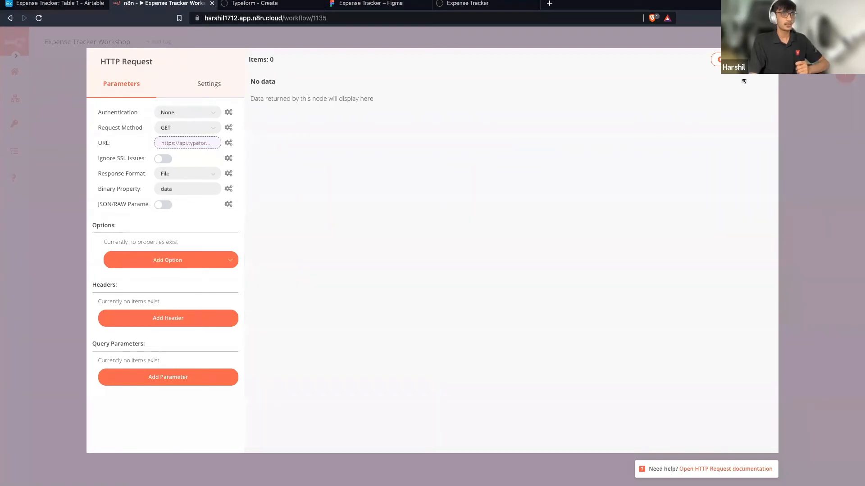
pyautogui.click(717, 59)
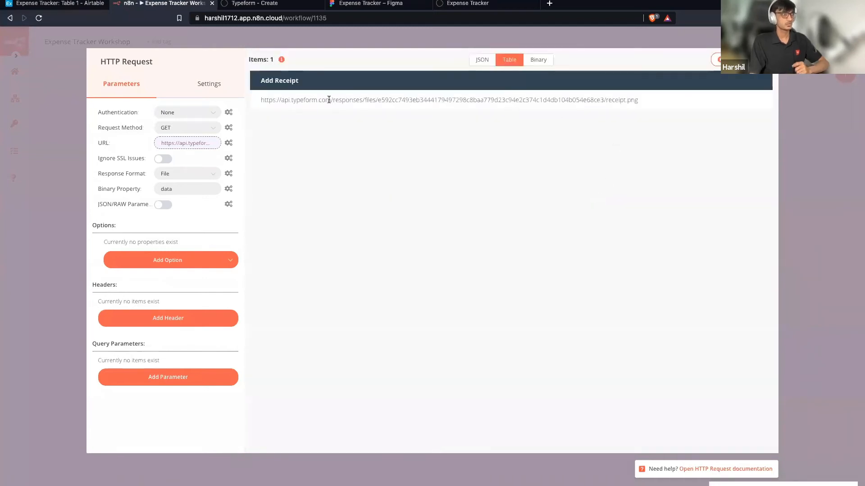
pyautogui.click(539, 65)
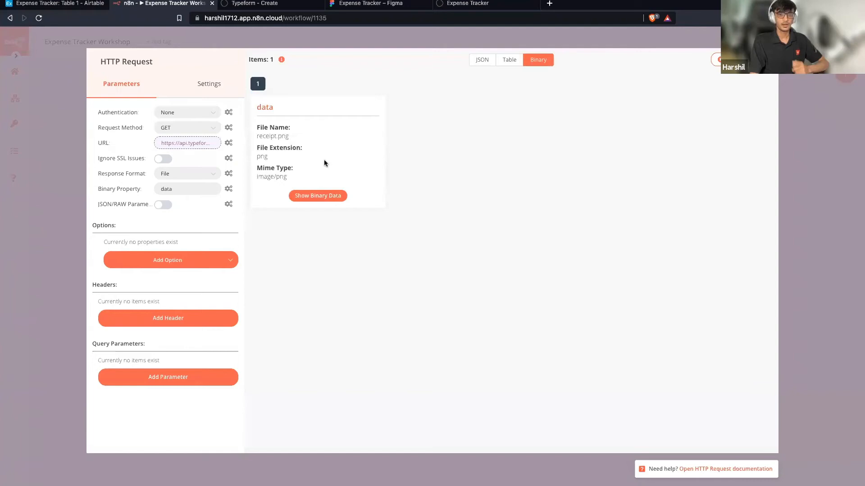
# Preview the downloaded REWE receipt image, then close the HTTP Request node.
pyautogui.click(331, 199)
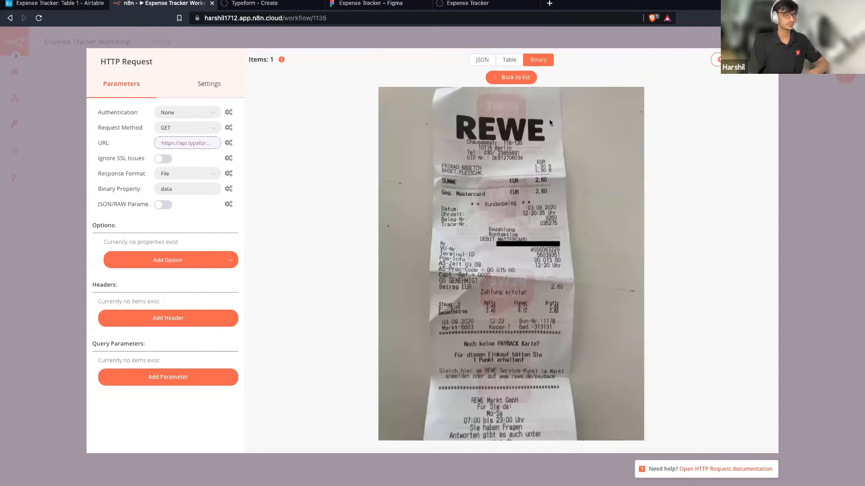
pyautogui.click(781, 116)
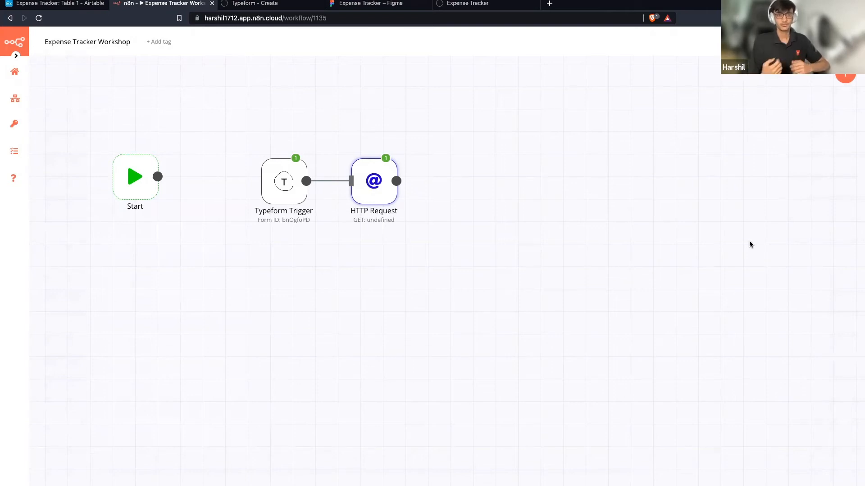
# Attach a Mindee node after the HTTP Request node, found by searching 'min'.
pyautogui.scroll(-1, 749, 241)
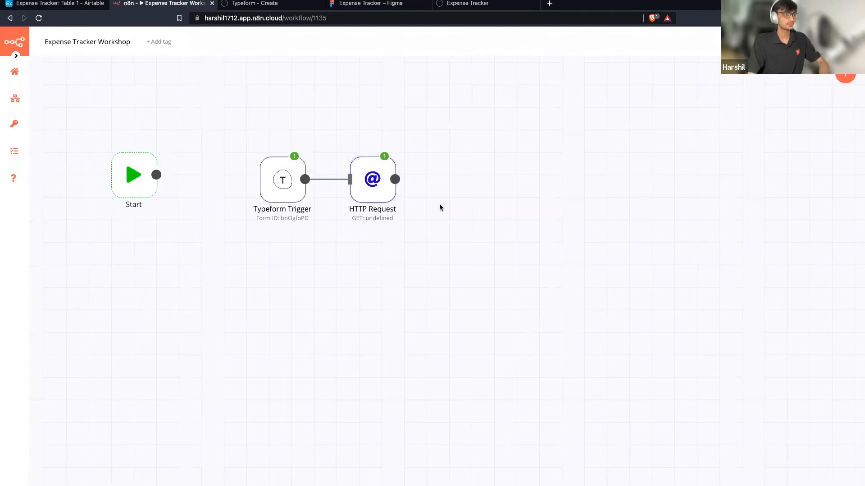
pyautogui.moveTo(395, 180); pyautogui.dragTo(489, 183)
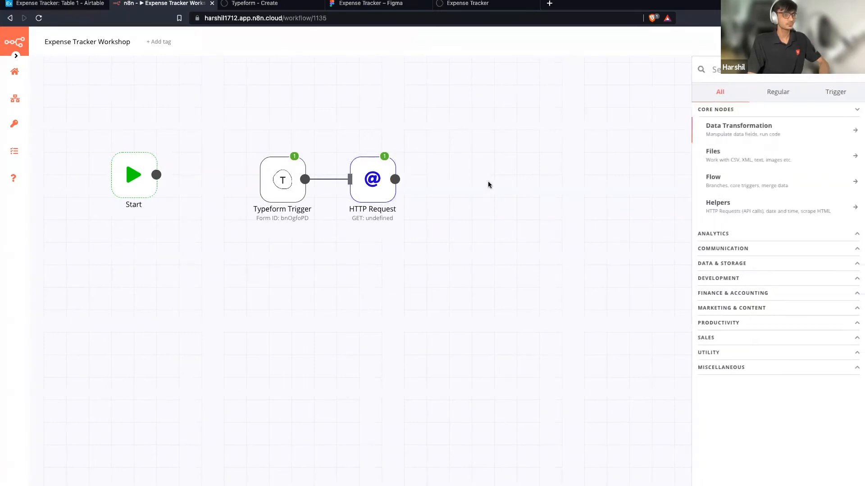
pyautogui.write('min')
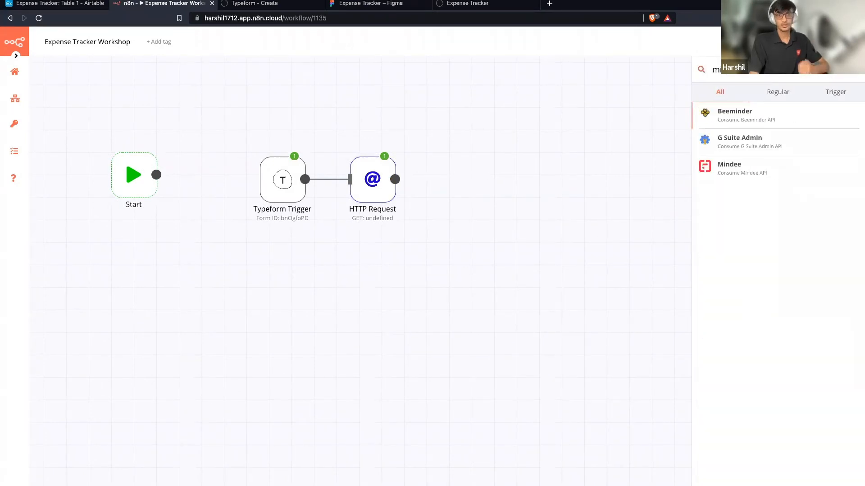
pyautogui.hscroll(1, 361, 270)
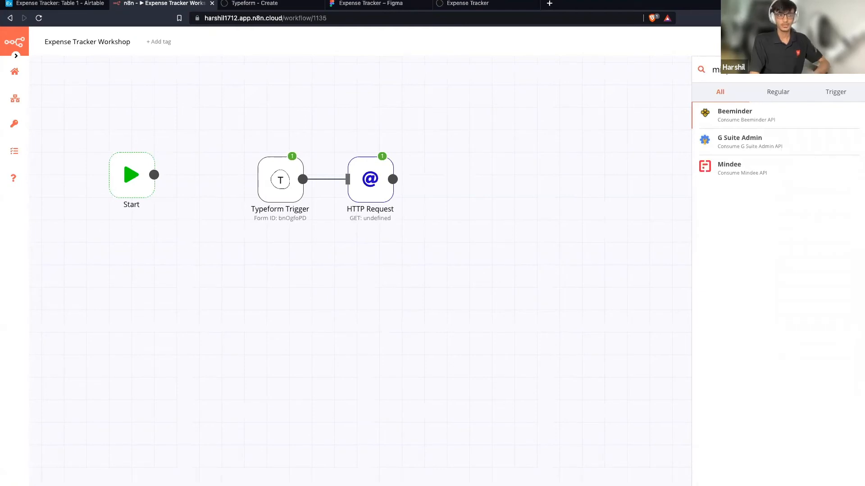
pyautogui.click(803, 170)
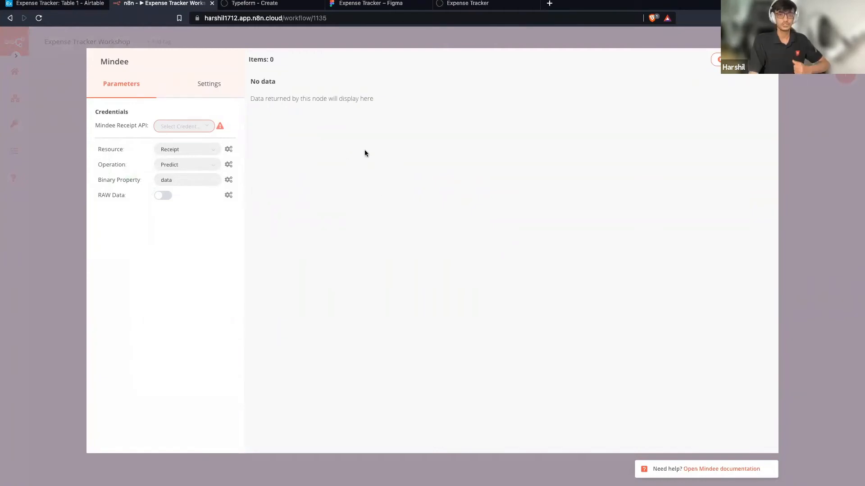
# Select the saved Mindee credential in the Mindee Receipt API field.
pyautogui.click(203, 125)
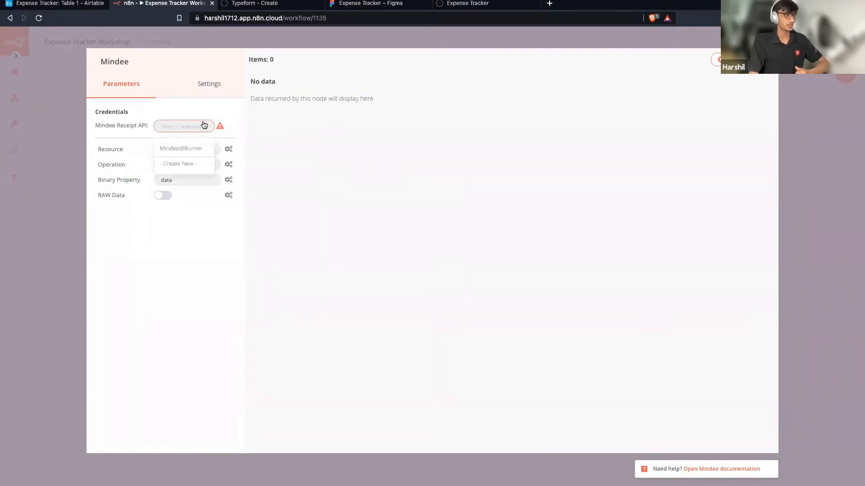
pyautogui.click(197, 148)
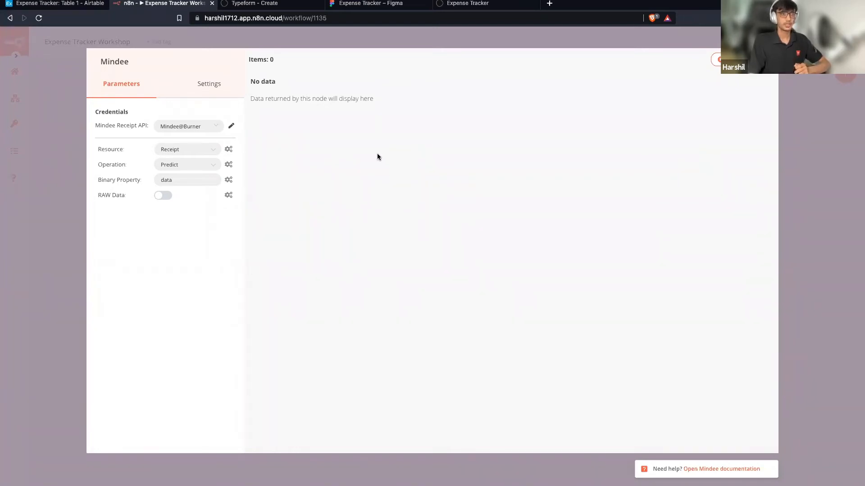
# Execute the Mindee node to read REWE, total 2.6, 03-09-2020, 12:22, then close it.
pyautogui.click(717, 59)
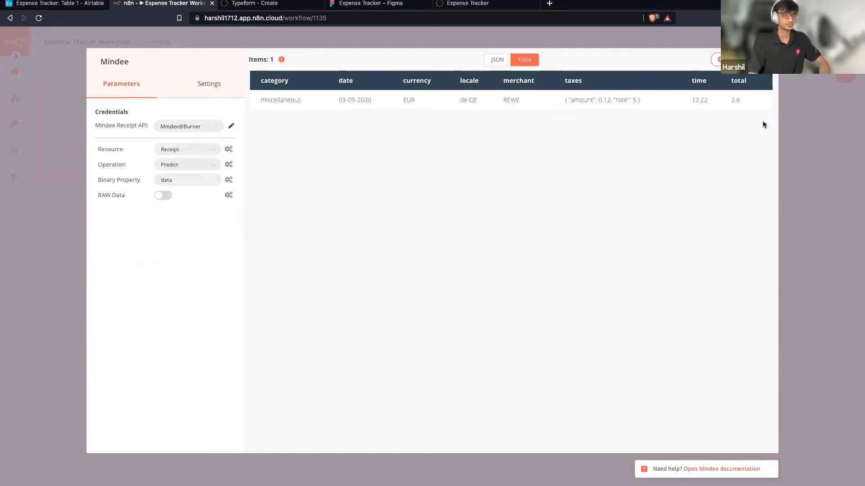
pyautogui.click(788, 59)
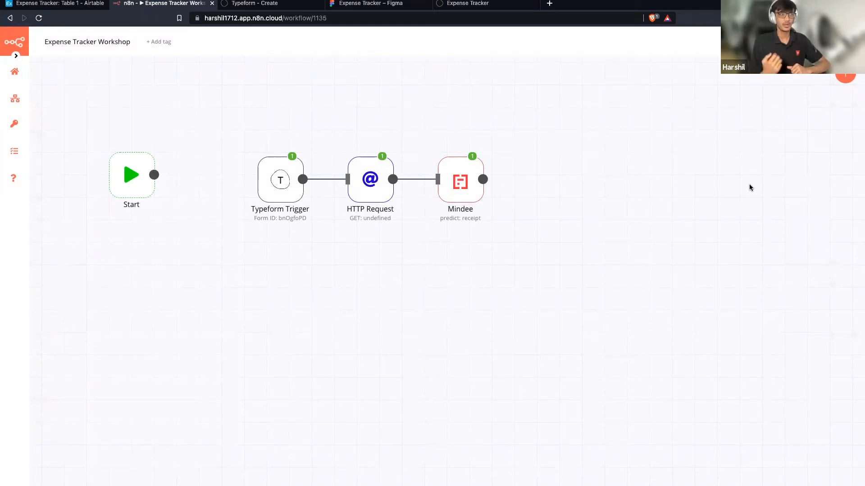
# Switch to the Airtable Expense Tracker table, which shows the REWE €2.60 row from 9 March 2020.
pyautogui.click(67, 3)
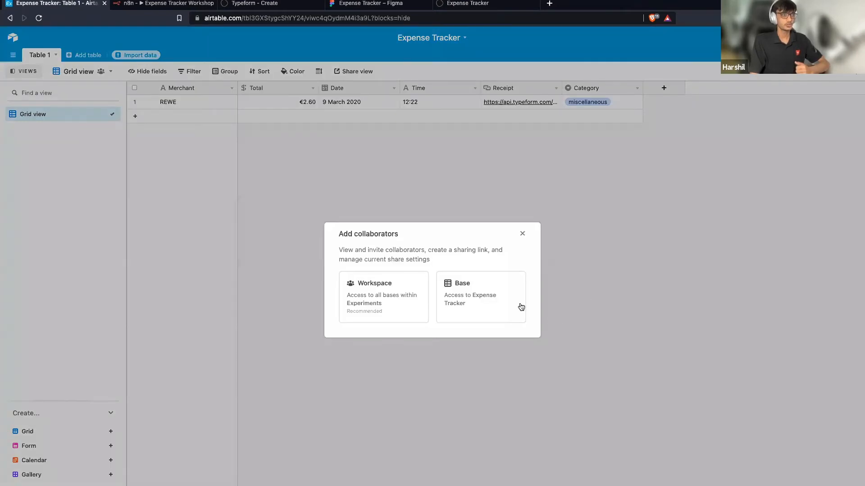
# Look over the base sharing window's invite options, then close it without inviting anyone.
pyautogui.click(480, 296)
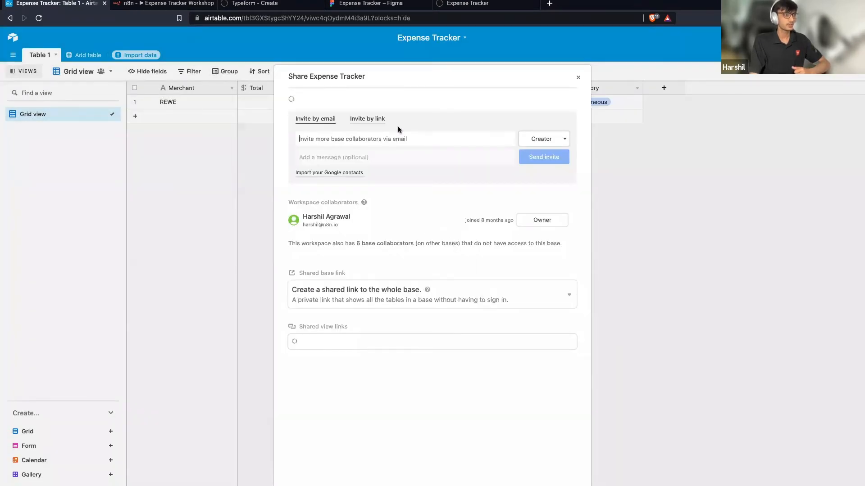
pyautogui.click(378, 123)
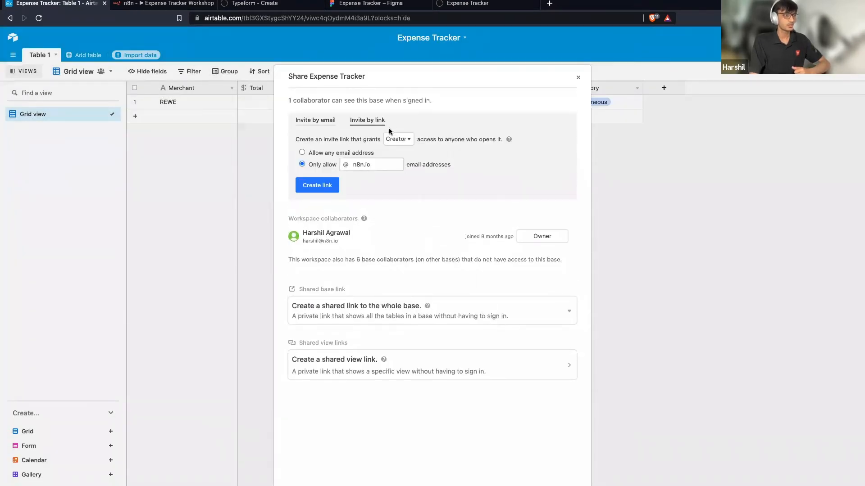
pyautogui.click(322, 126)
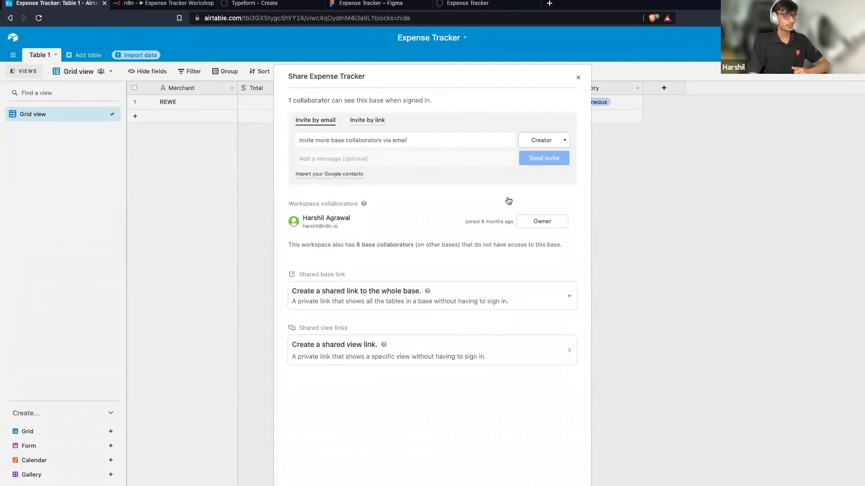
pyautogui.click(577, 79)
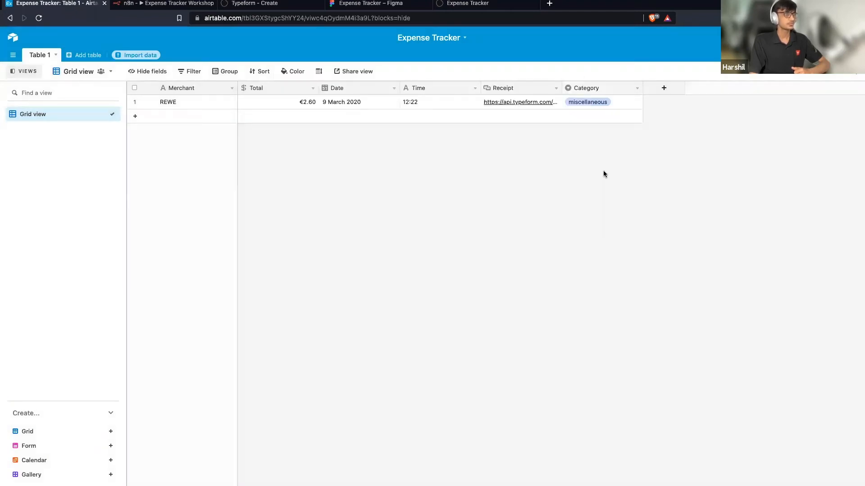
# Generate and select a private share link for the grid view, then return to the n8n workflow.
pyautogui.click(339, 76)
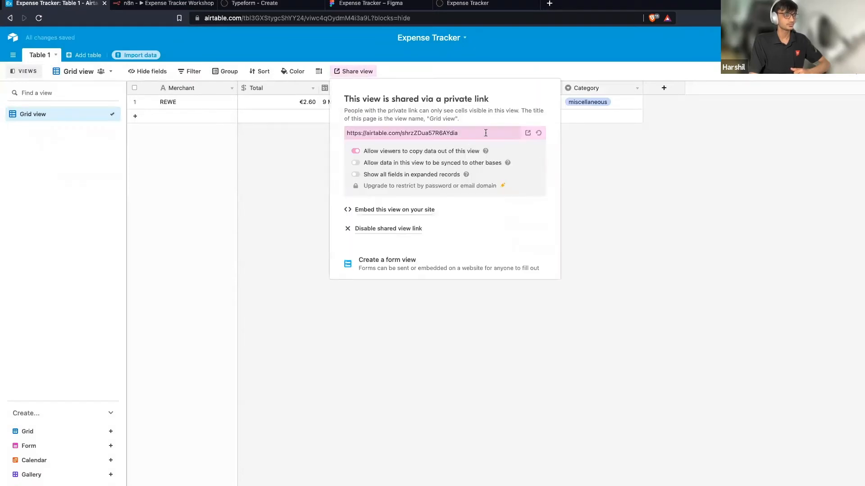
pyautogui.click(486, 133)
pyautogui.click(614, 195)
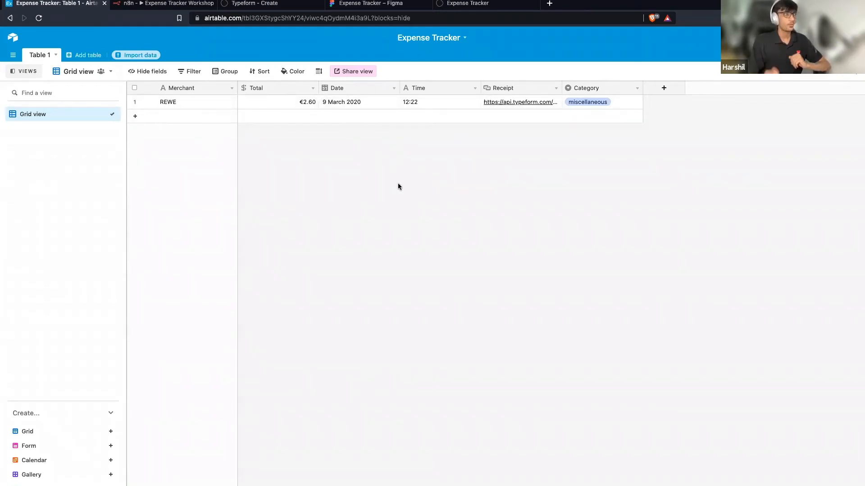
pyautogui.click(164, 4)
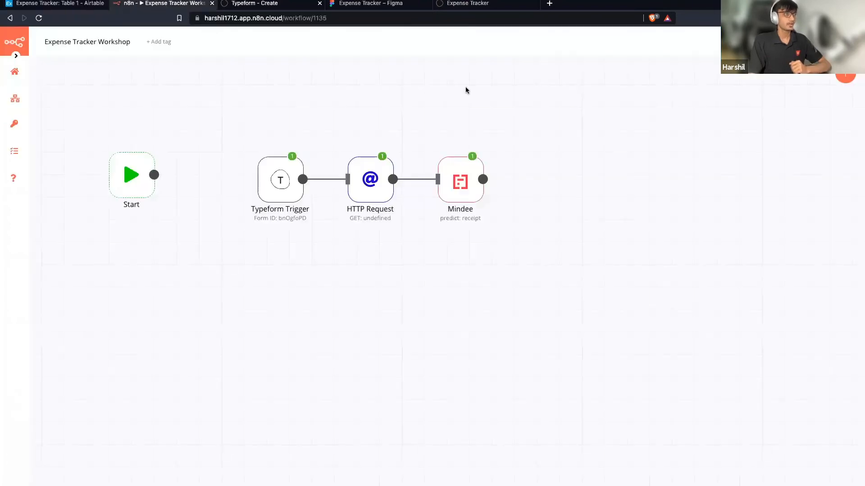
pyautogui.doubleClick(458, 188)
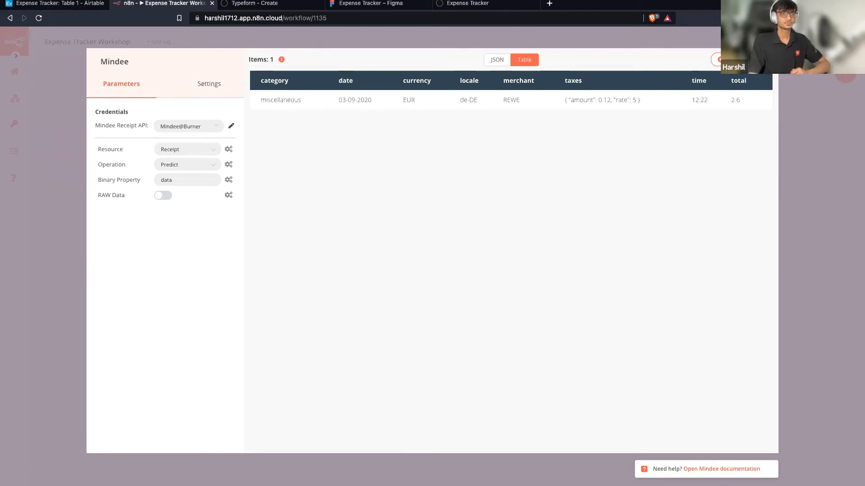
pyautogui.click(789, 59)
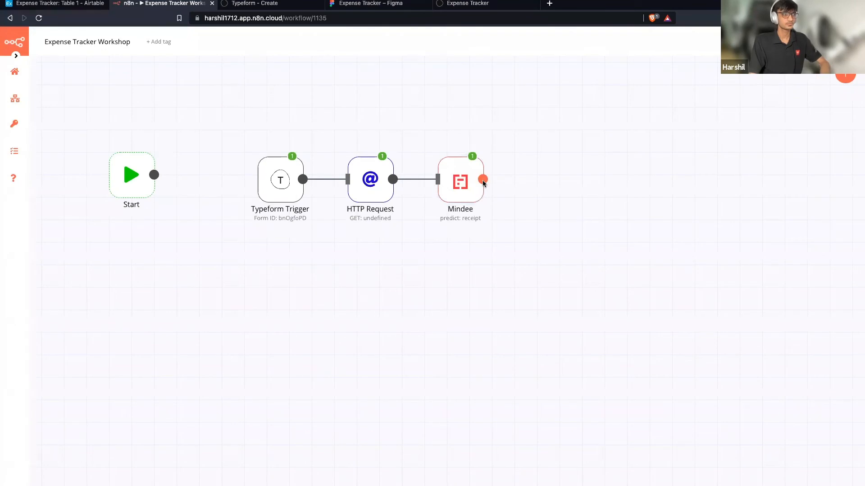
# Add a Set node connected after the Mindee node, found by searching 'set'.
pyautogui.moveTo(483, 180); pyautogui.dragTo(536, 187)
pyautogui.write('set')
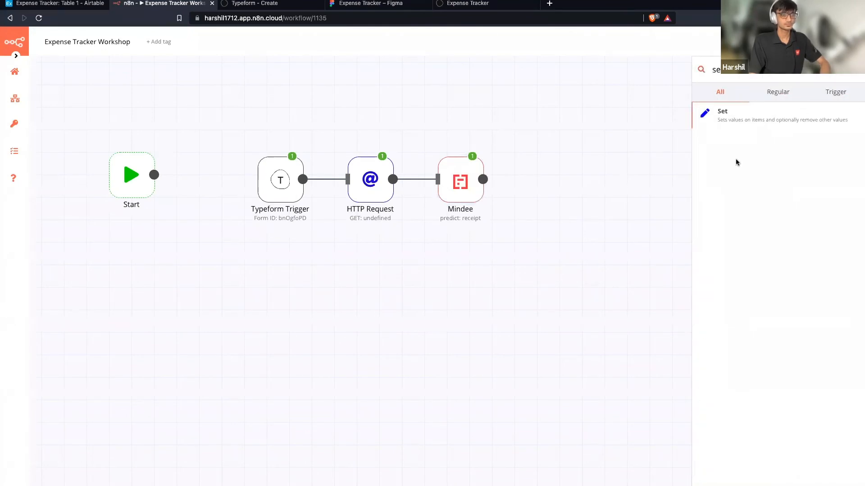
pyautogui.click(748, 122)
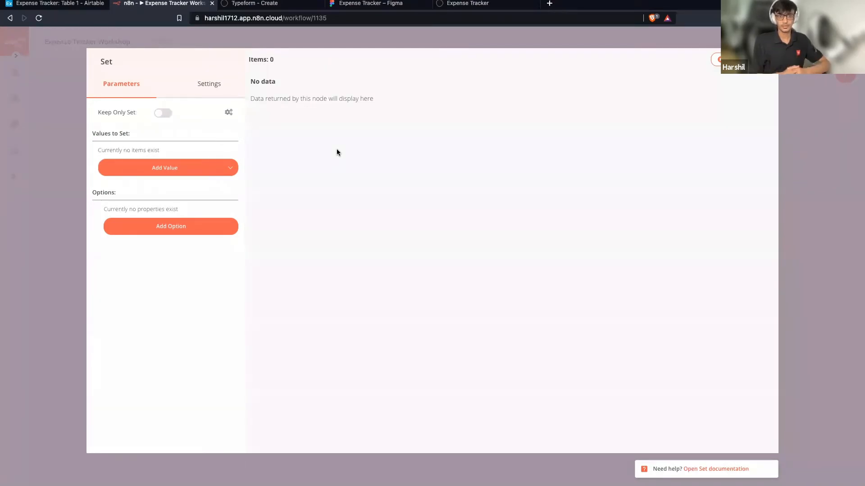
# Turn on Keep Only Set and add a string value named Merchant.
pyautogui.click(164, 114)
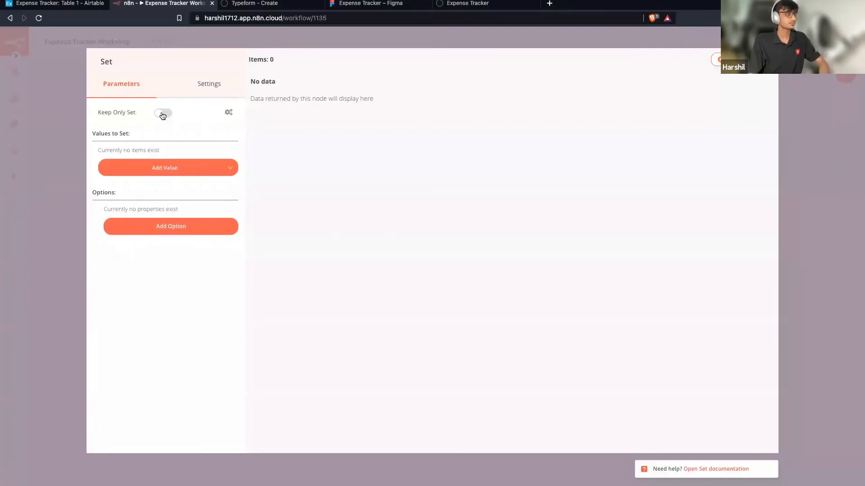
pyautogui.click(202, 172)
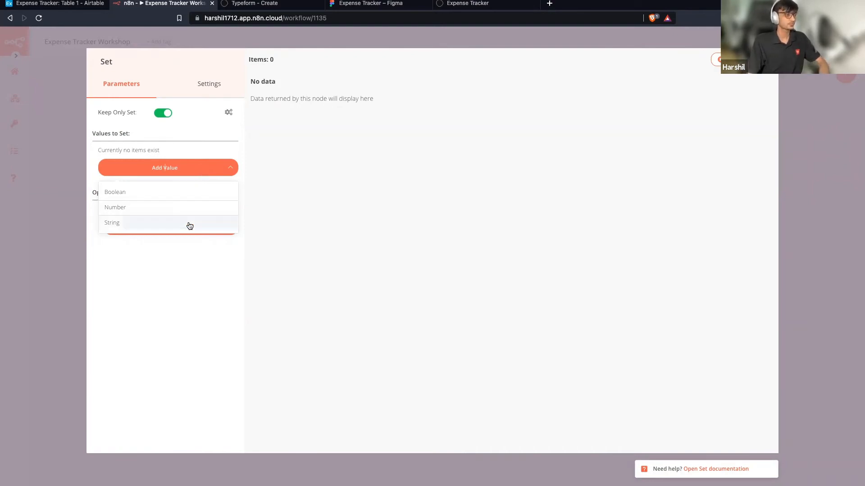
pyautogui.click(187, 223)
pyautogui.doubleClick(194, 174)
pyautogui.write('Merchant')
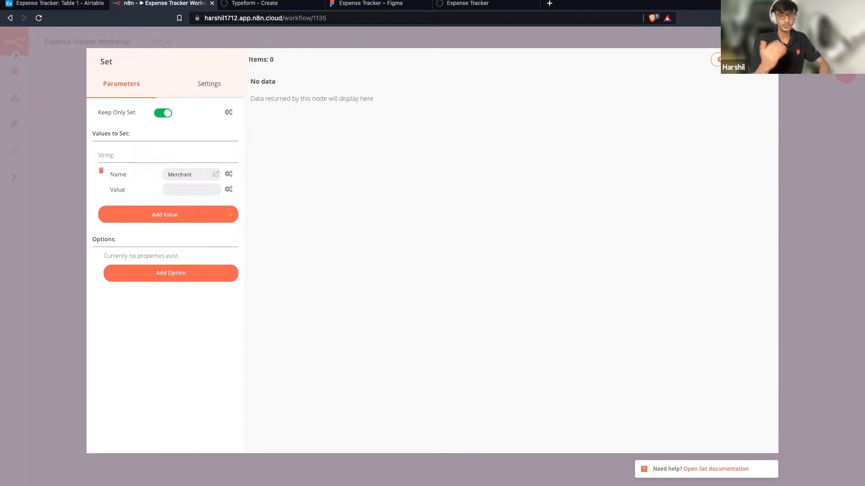
# Add string values named Total and Date, correcting typos in their names.
pyautogui.click(212, 214)
pyautogui.click(171, 276)
pyautogui.click(183, 210)
pyautogui.write('t')
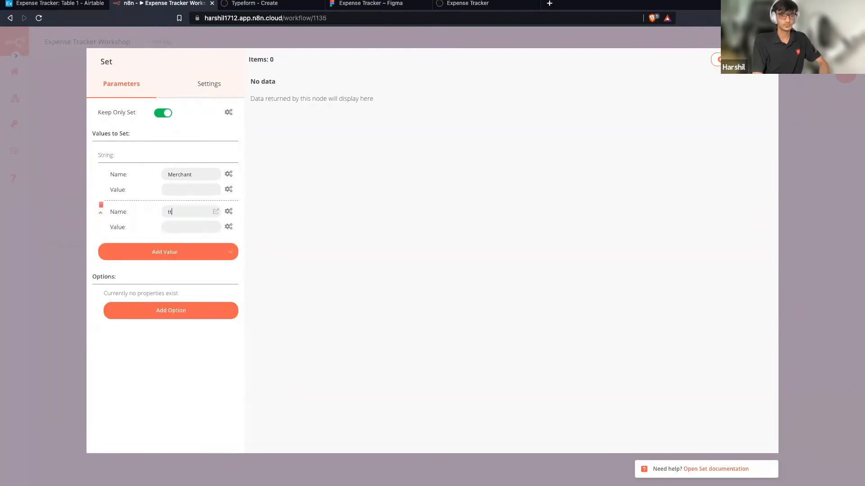
pyautogui.write('Toa')
pyautogui.press('BackSpace')
pyautogui.press('BackSpace')
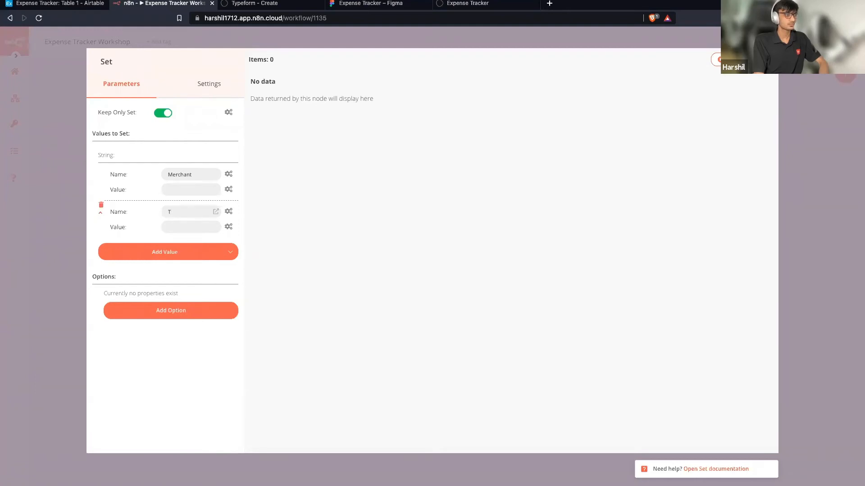
pyautogui.write('otal')
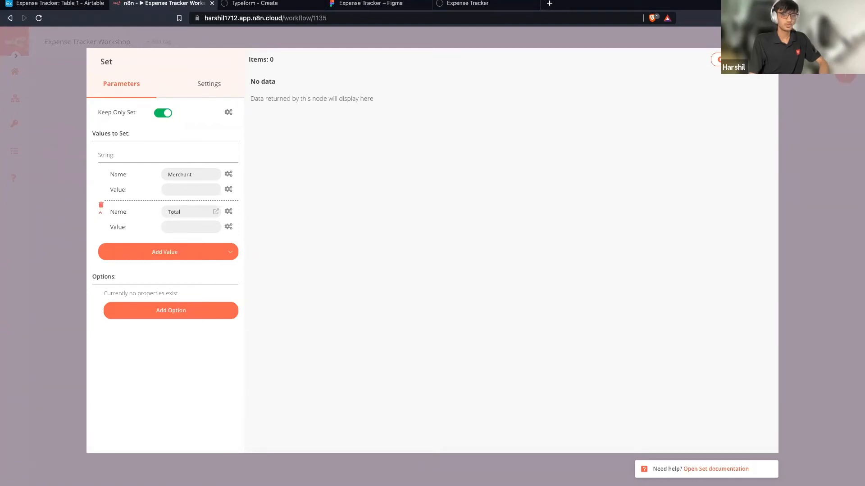
pyautogui.click(187, 260)
pyautogui.click(167, 307)
pyautogui.doubleClick(185, 249)
pyautogui.write('Date')
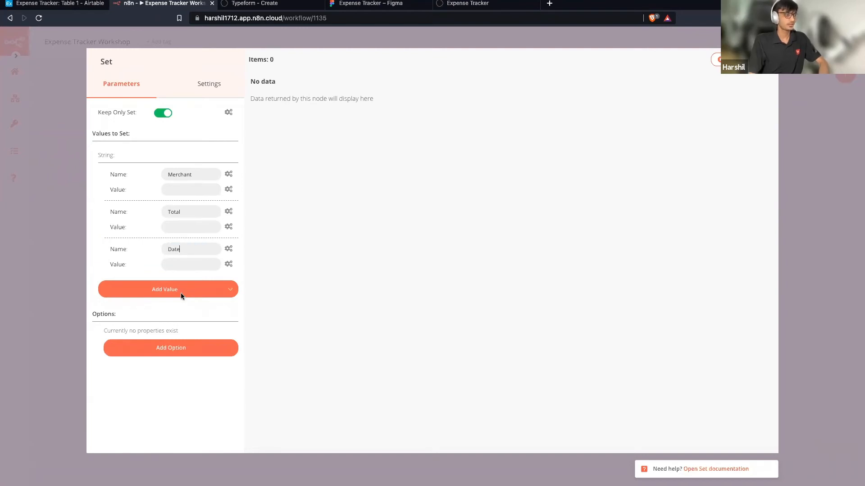
# Add string values named Time, Receipt and Category.
pyautogui.click(180, 291)
pyautogui.click(175, 339)
pyautogui.doubleClick(185, 287)
pyautogui.write('Time')
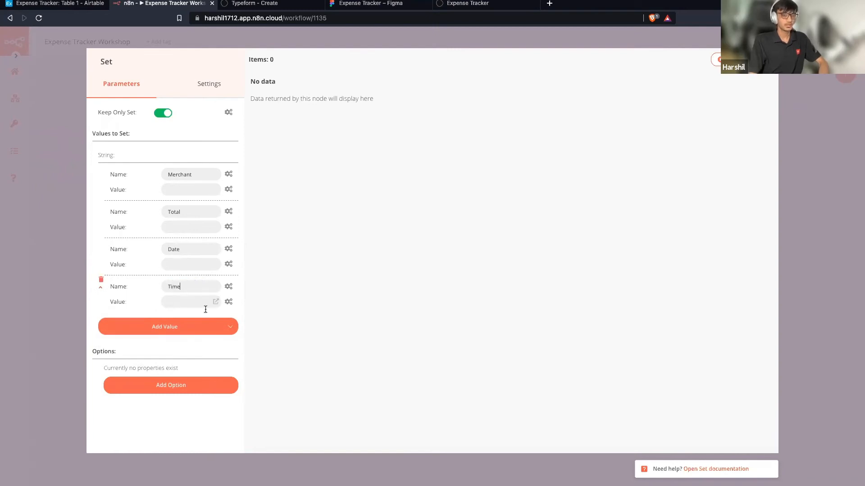
pyautogui.click(178, 328)
pyautogui.click(173, 382)
pyautogui.doubleClick(185, 324)
pyautogui.write('Receipt')
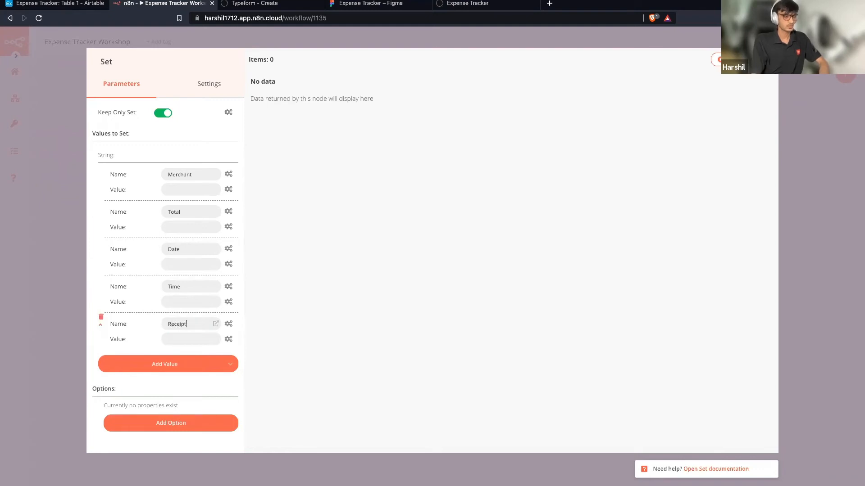
pyautogui.click(184, 369)
pyautogui.click(172, 415)
pyautogui.doubleClick(188, 361)
pyautogui.write('Cat')
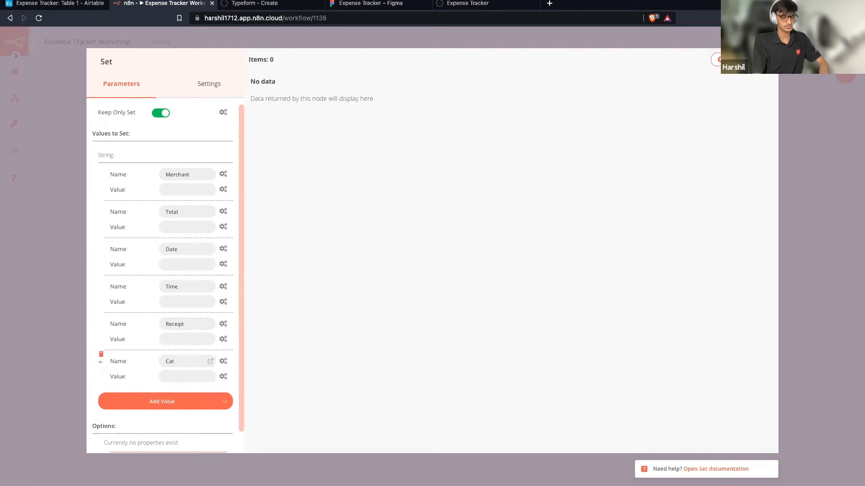
pyautogui.write('egory')
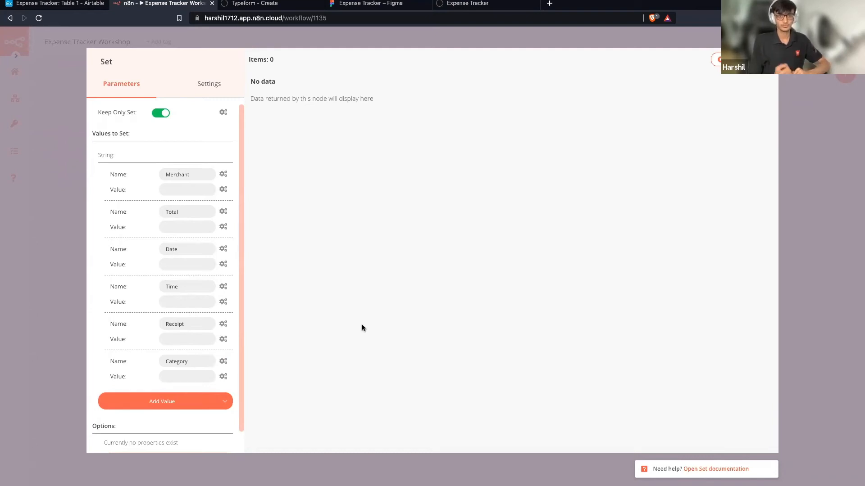
# Set the Merchant value to the expression {{$json["merchant"]}} from the Mindee input, resolving to REWE.
pyautogui.click(223, 192)
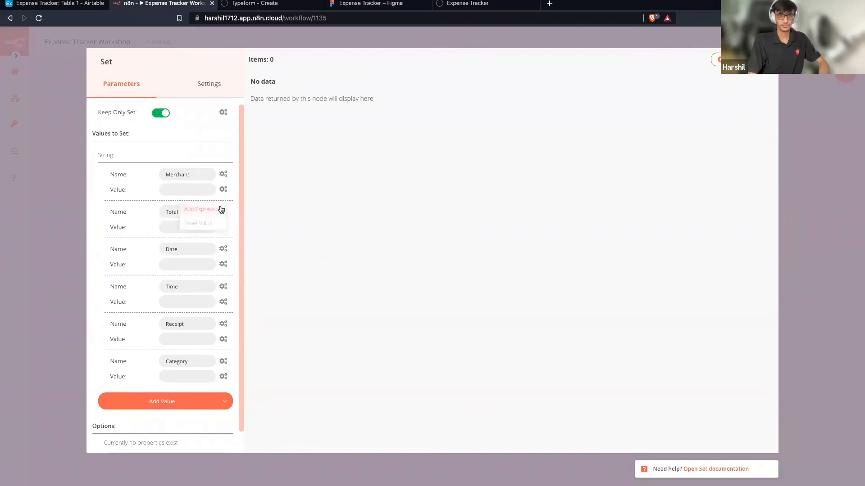
pyautogui.click(220, 208)
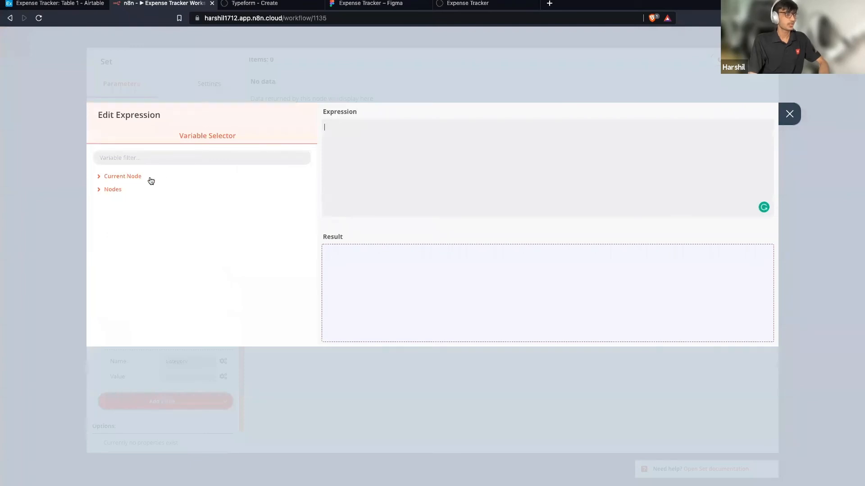
pyautogui.click(128, 177)
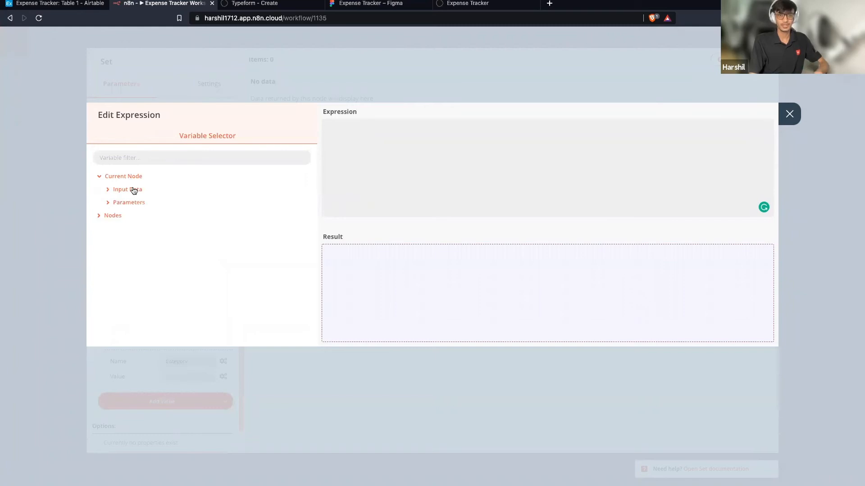
pyautogui.click(132, 189)
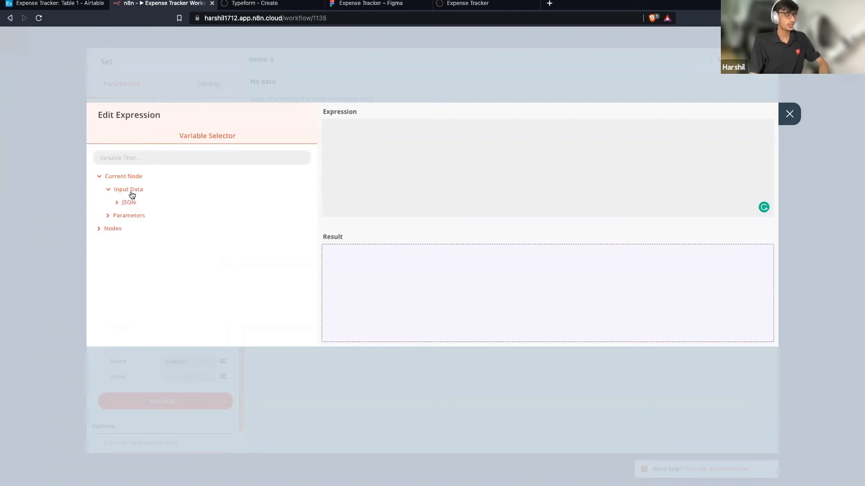
pyautogui.click(129, 202)
pyautogui.scroll(-1, 171, 227)
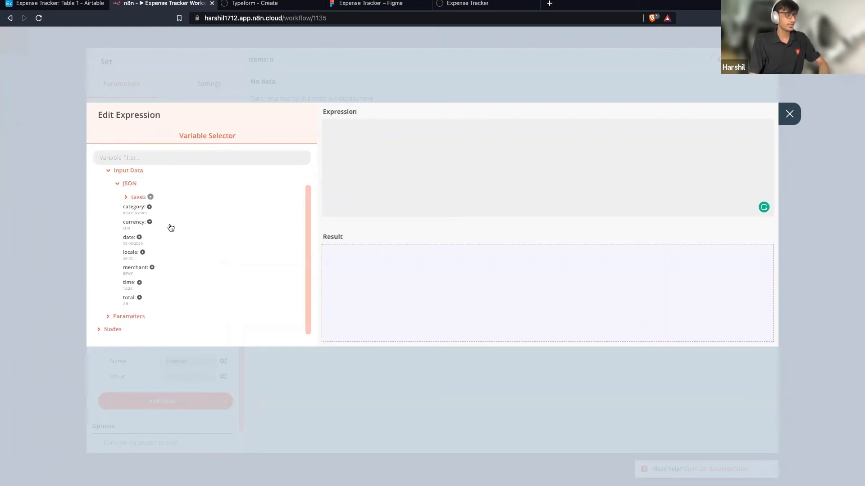
pyautogui.click(140, 268)
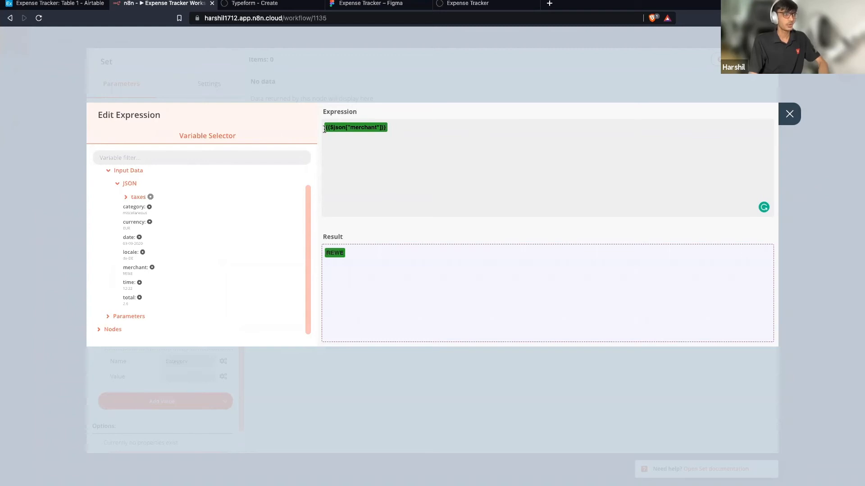
pyautogui.moveTo(325, 130); pyautogui.dragTo(387, 129)
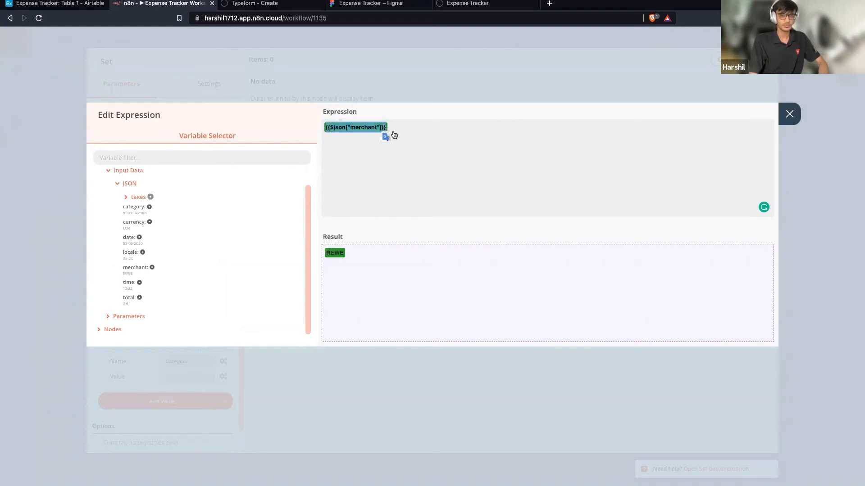
pyautogui.click(392, 168)
pyautogui.moveTo(354, 255); pyautogui.dragTo(326, 255)
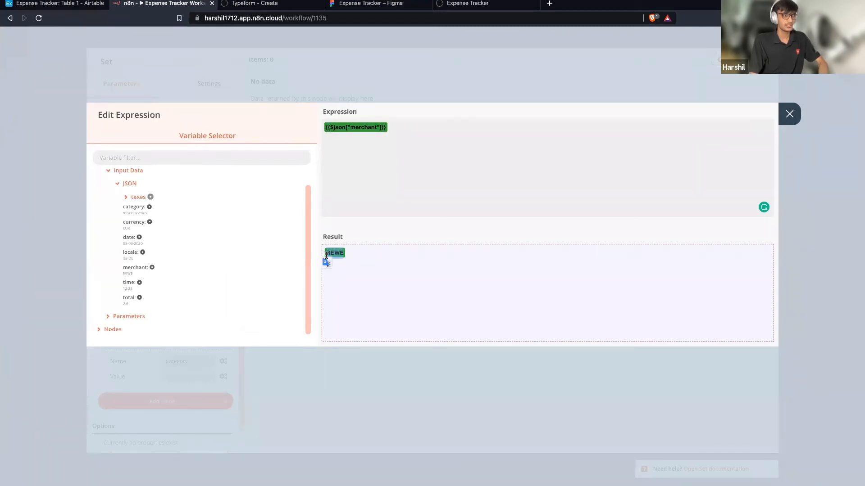
pyautogui.click(437, 141)
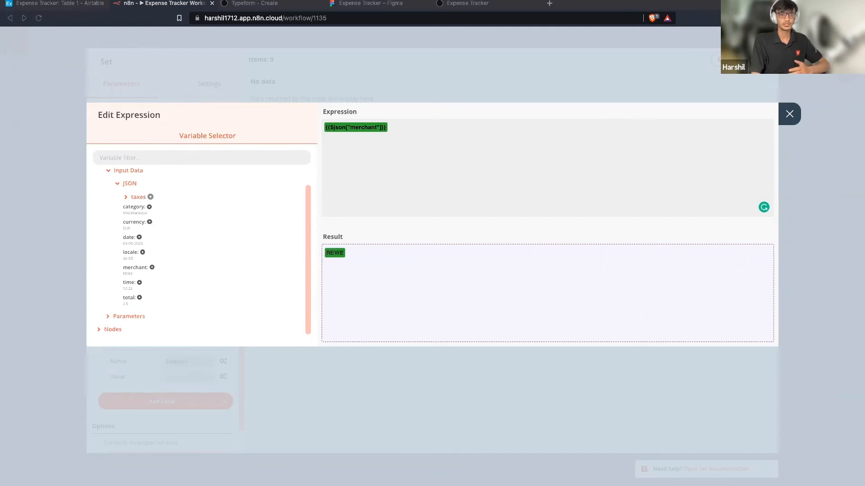
pyautogui.click(508, 136)
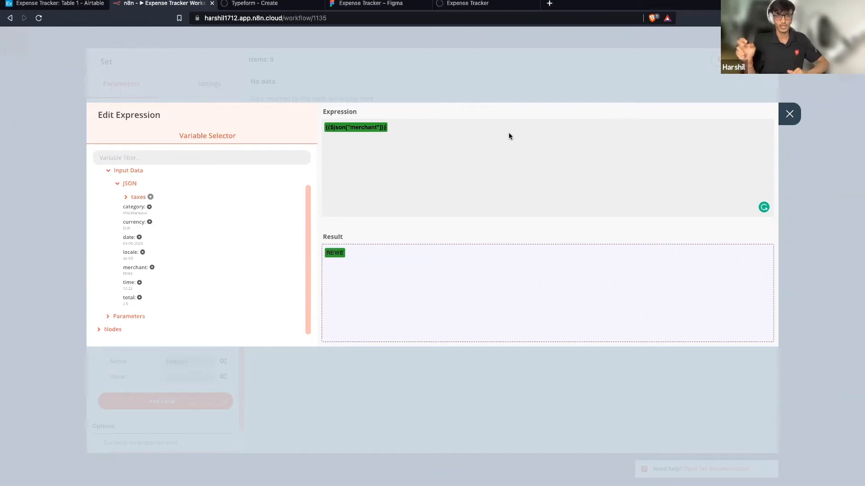
pyautogui.write('-')
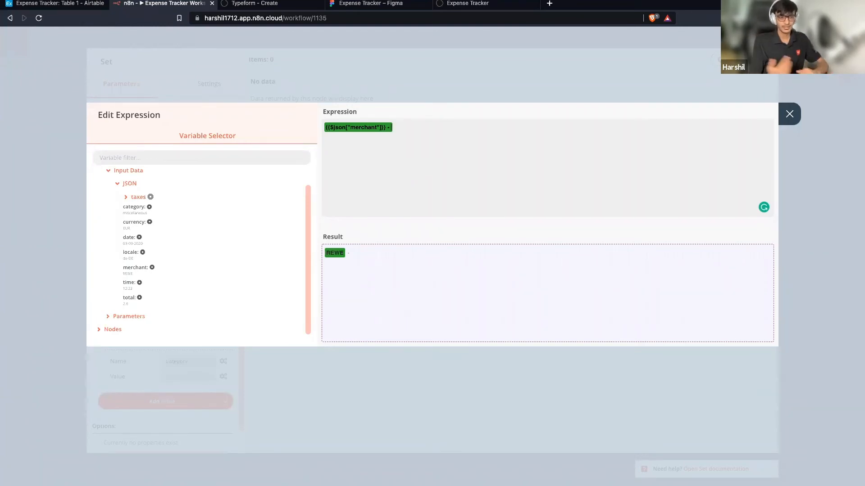
pyautogui.write('Leopoldplatz')
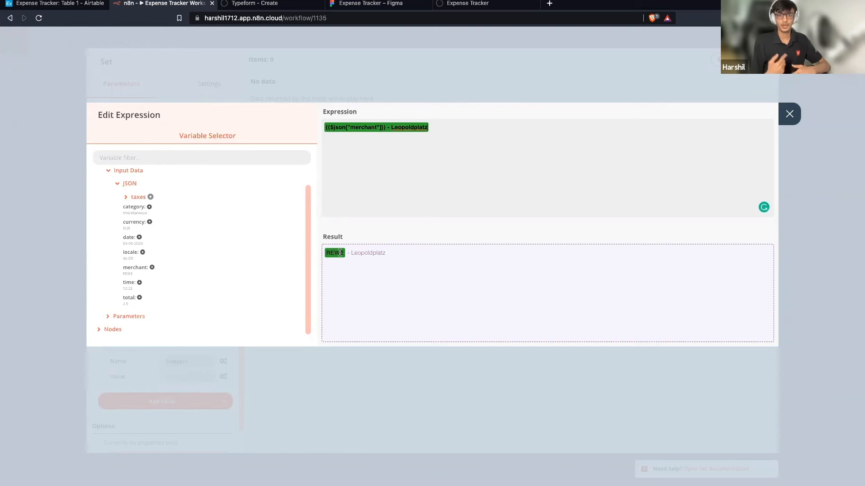
pyautogui.moveTo(347, 253); pyautogui.dragTo(395, 254)
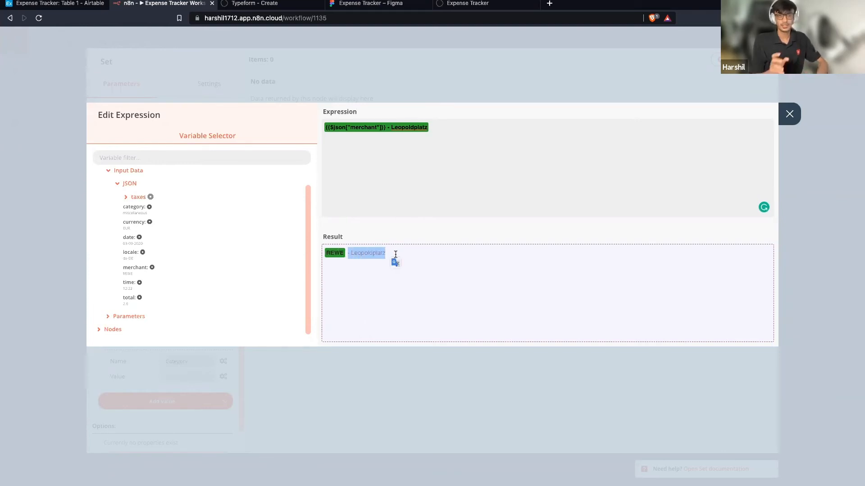
pyautogui.click(397, 155)
pyautogui.moveTo(386, 129); pyautogui.dragTo(431, 134)
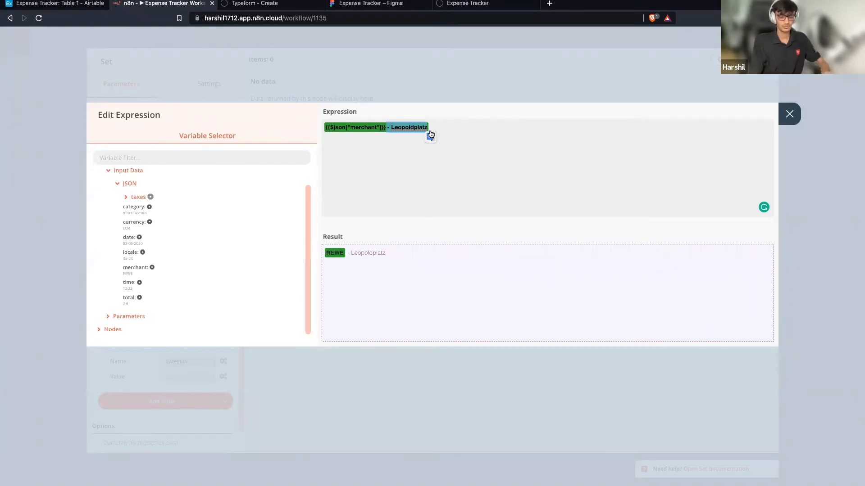
pyautogui.press('BackSpace')
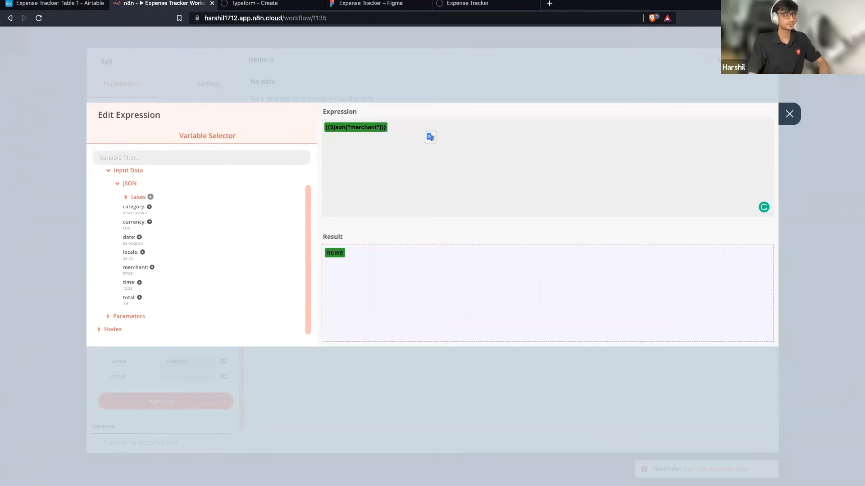
# Map the Total value to the input JSON's total field, resolving to 2.6.
pyautogui.click(790, 114)
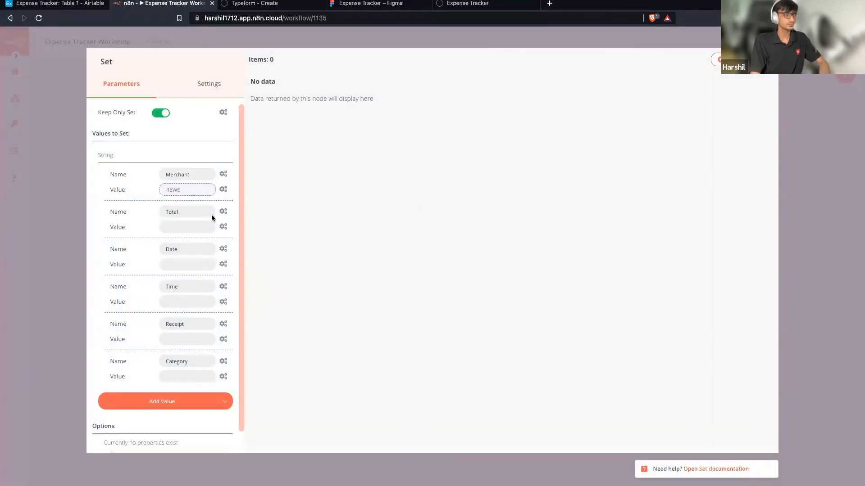
pyautogui.click(223, 226)
pyautogui.click(222, 248)
pyautogui.click(128, 176)
pyautogui.click(129, 189)
pyautogui.click(129, 202)
pyautogui.scroll(-1, 143, 239)
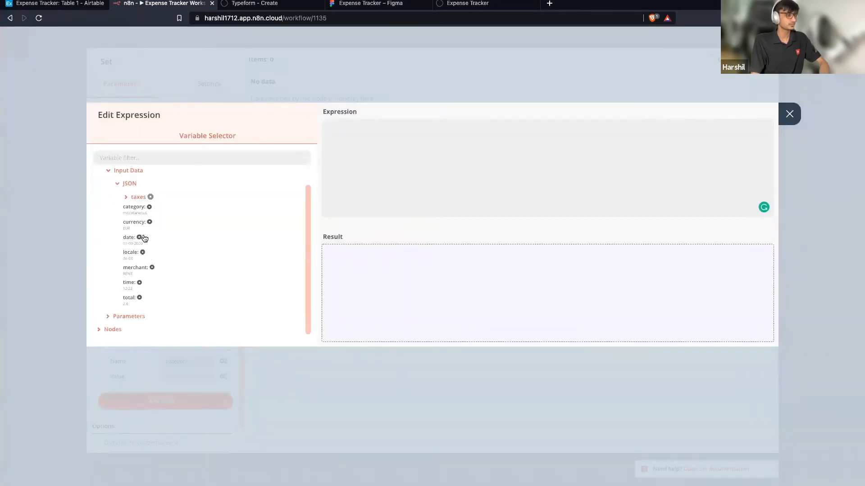
pyautogui.click(130, 298)
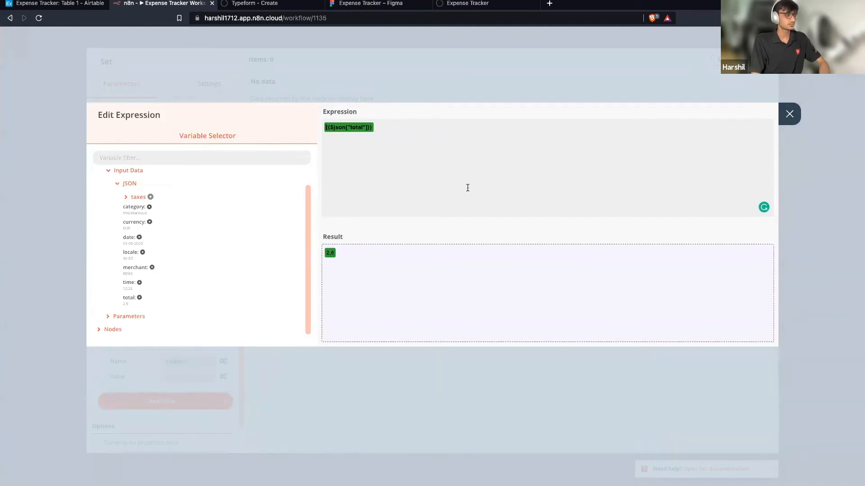
pyautogui.click(789, 114)
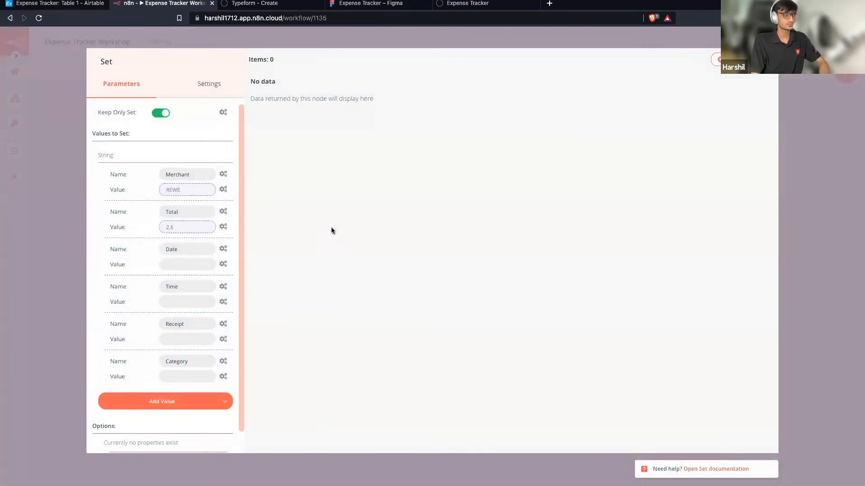
# Map the Date value to the input JSON's date field, resolving to 03-09-2020.
pyautogui.click(223, 264)
pyautogui.click(218, 283)
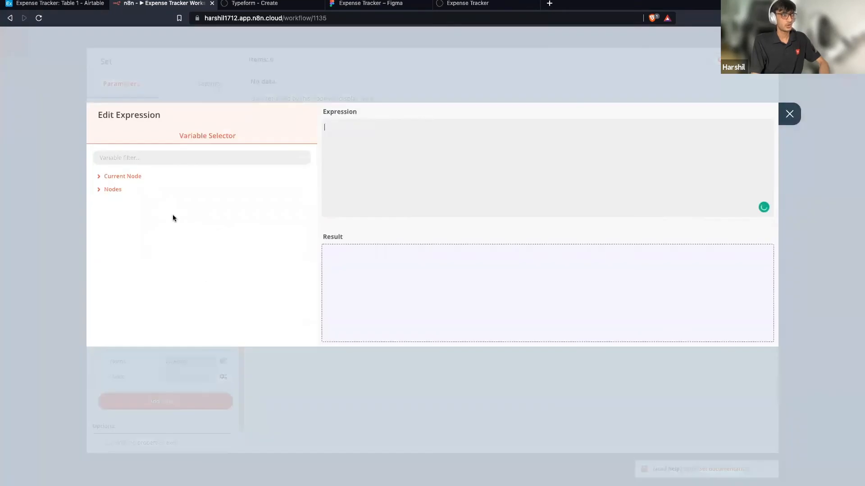
pyautogui.click(129, 176)
pyautogui.click(128, 189)
pyautogui.click(134, 203)
pyautogui.scroll(-1, 144, 243)
pyautogui.click(184, 248)
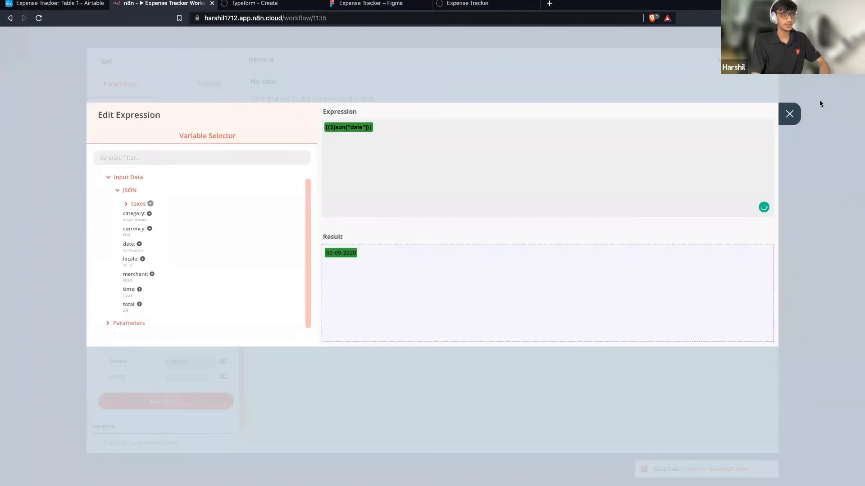
pyautogui.click(790, 114)
# Map the Time value to the input JSON's time field, resolving to 12:22.
pyautogui.scroll(-1, 216, 286)
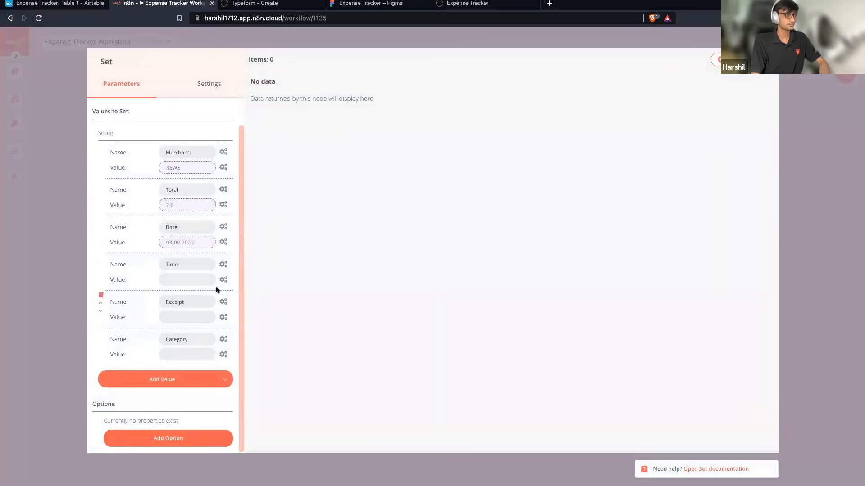
pyautogui.click(221, 281)
pyautogui.click(201, 300)
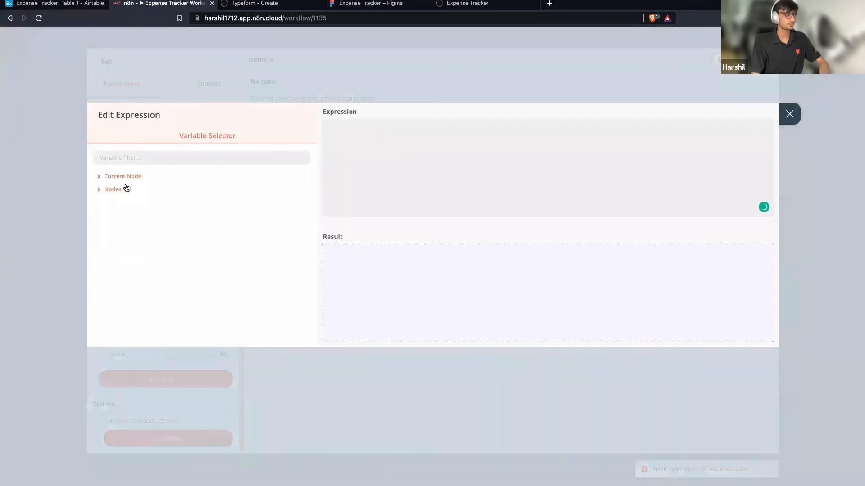
pyautogui.click(129, 179)
pyautogui.click(126, 189)
pyautogui.click(126, 202)
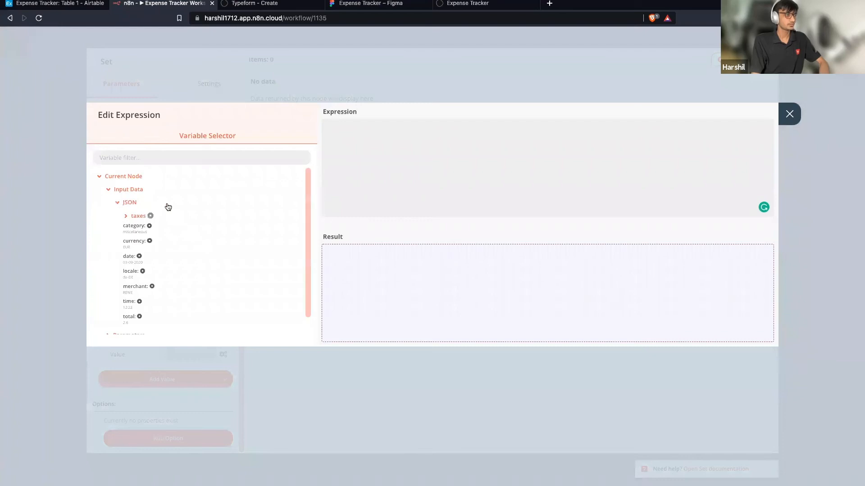
pyautogui.scroll(-1, 103, 266)
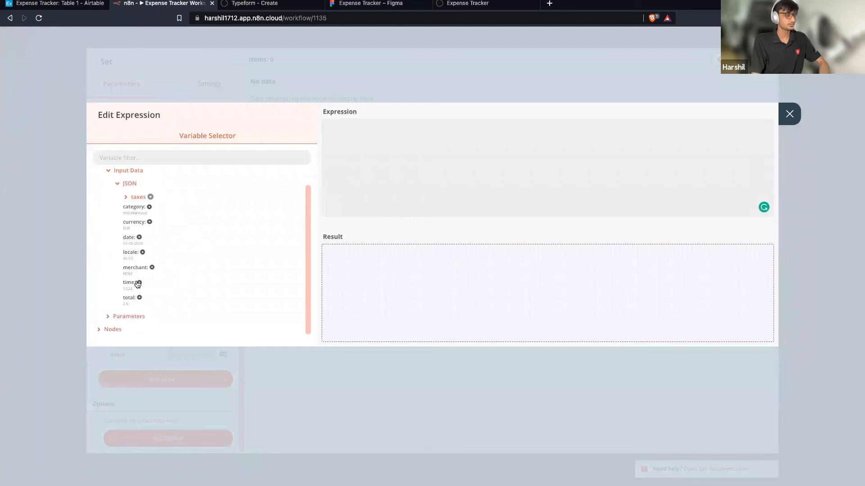
pyautogui.click(139, 282)
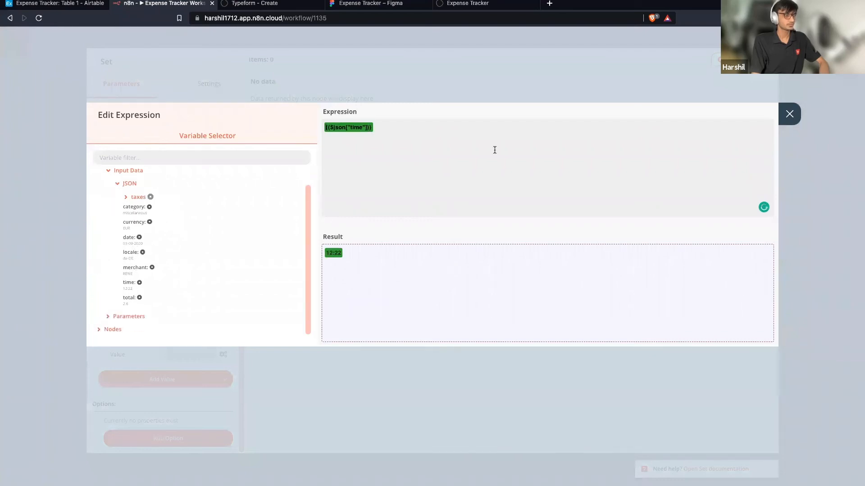
pyautogui.click(789, 118)
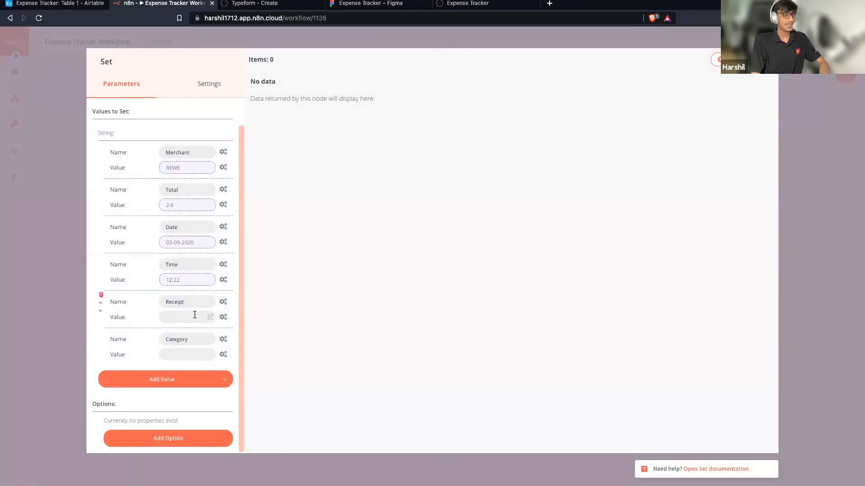
# Start an expression for the Receipt value, with Current Node > Input Data > JSON fields expanded.
pyautogui.click(223, 318)
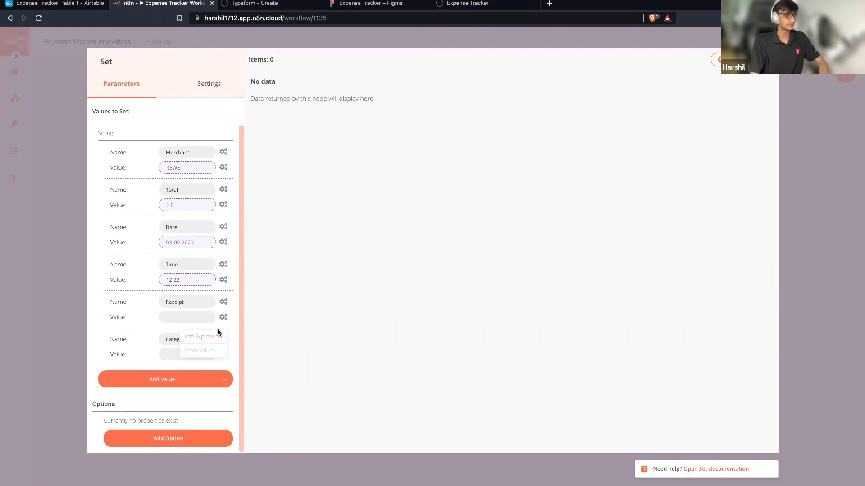
pyautogui.click(218, 337)
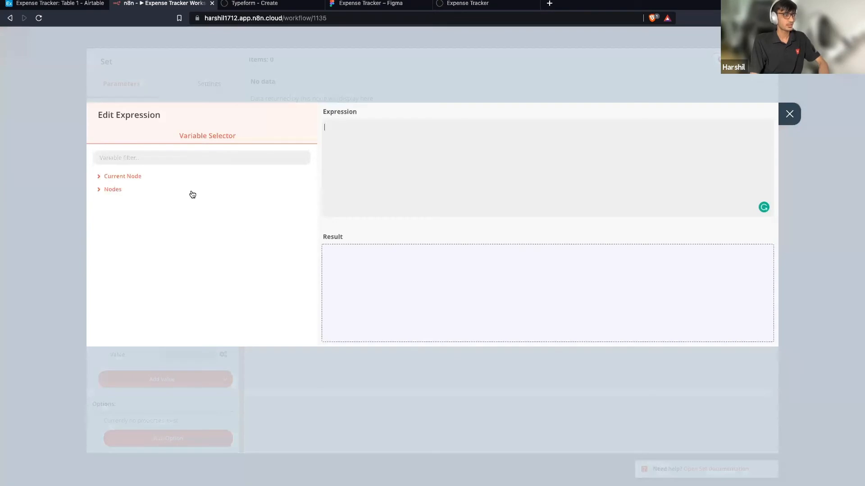
pyautogui.click(123, 176)
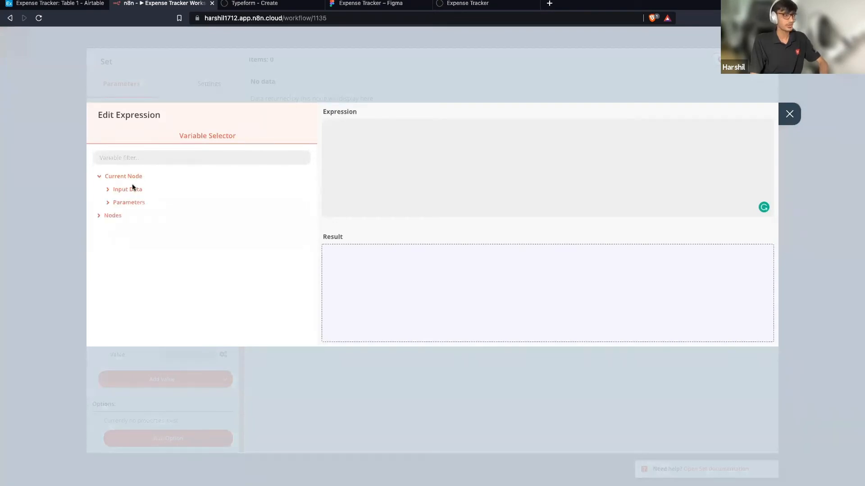
pyautogui.click(134, 191)
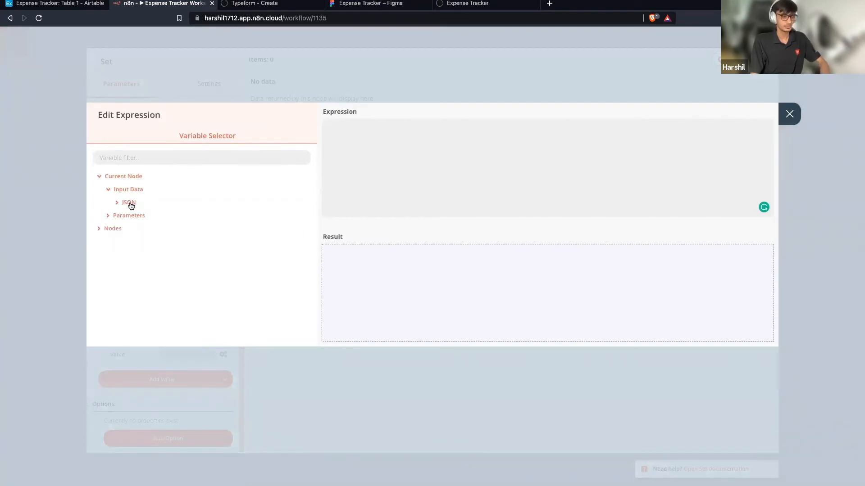
pyautogui.click(131, 205)
pyautogui.scroll(-1, 167, 228)
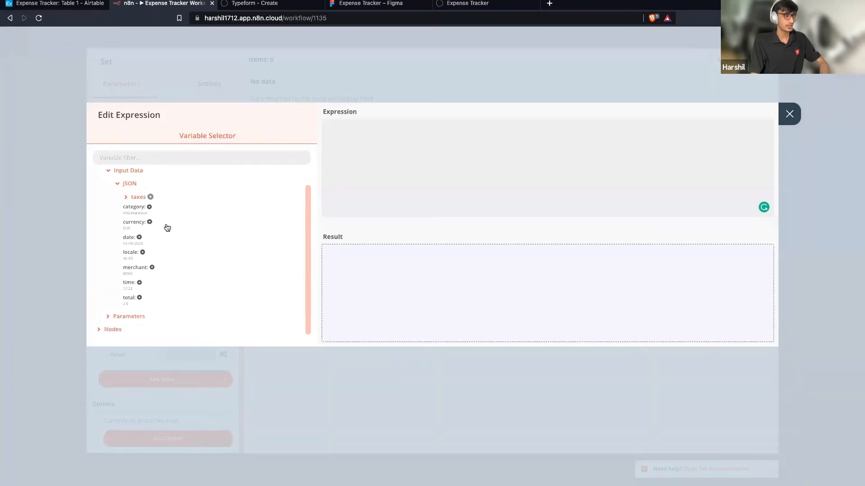
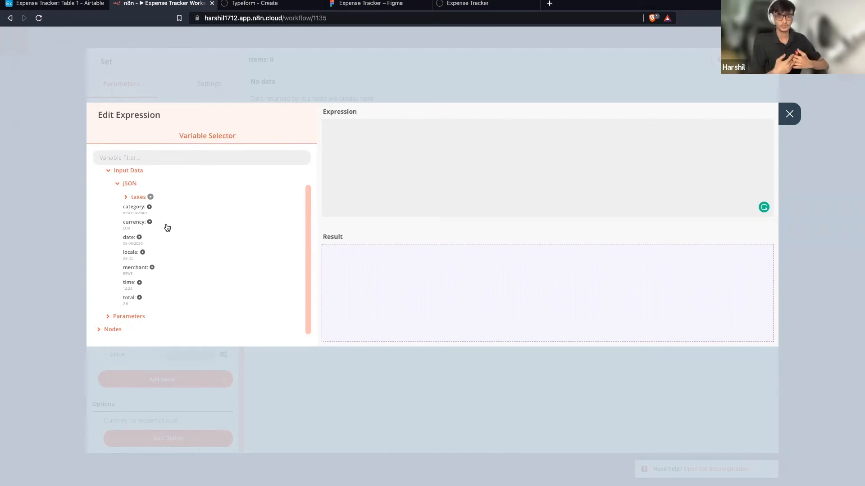
# Set the Receipt value to the Typeform Trigger's Add Receipt file URL.
pyautogui.scroll(1, 167, 227)
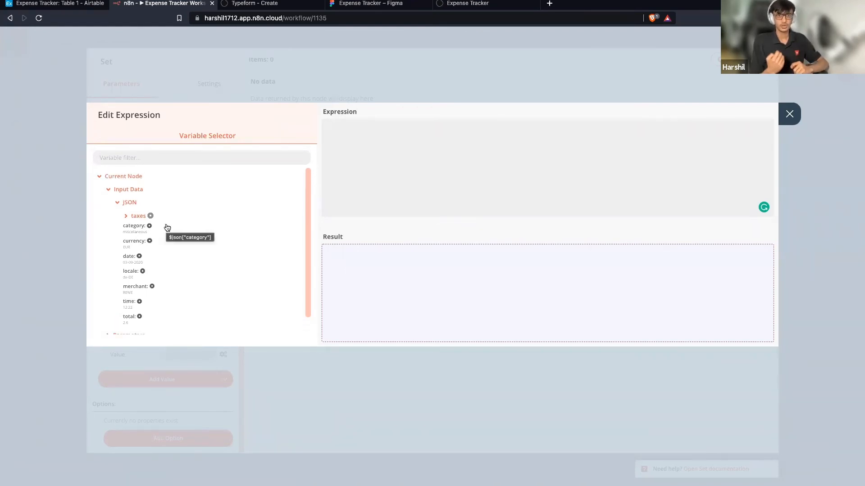
pyautogui.click(100, 176)
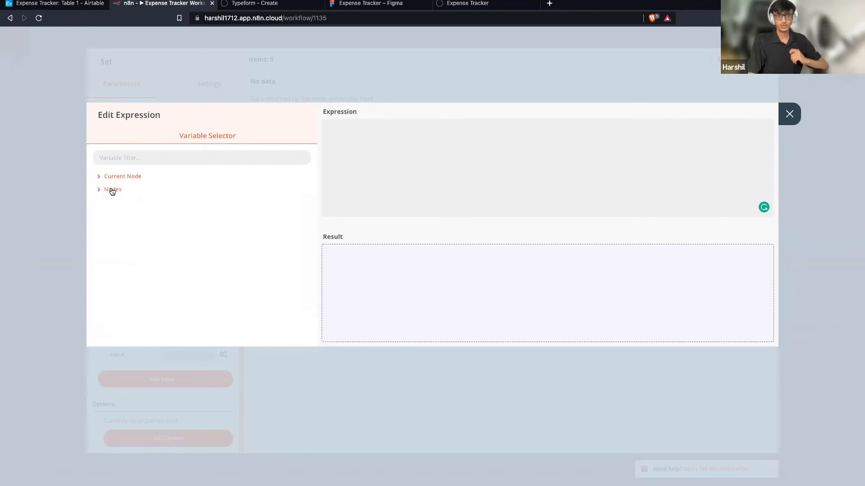
pyautogui.click(112, 190)
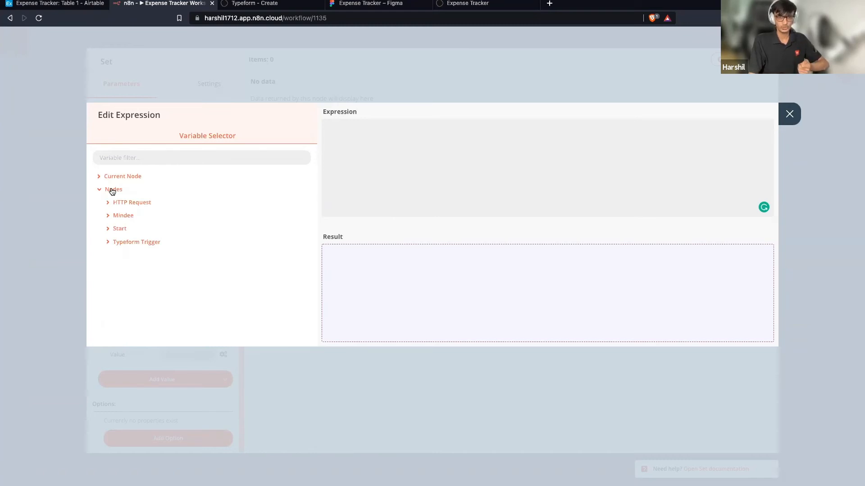
pyautogui.click(138, 245)
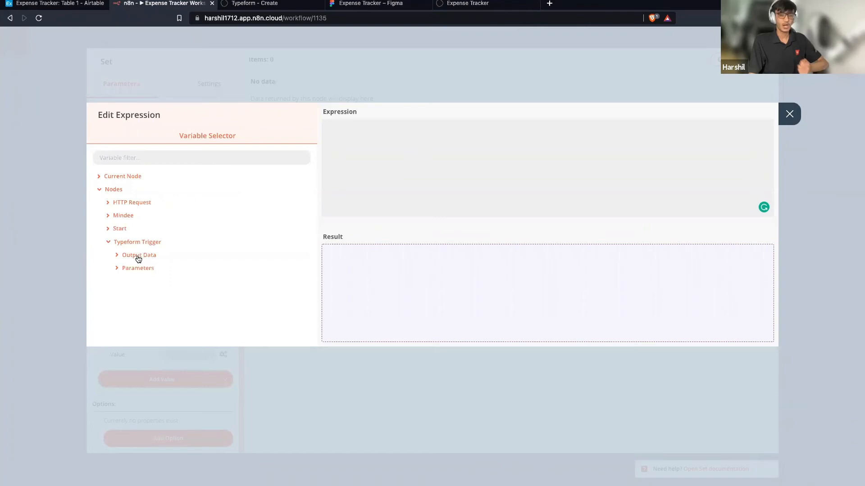
pyautogui.click(138, 258)
pyautogui.click(138, 268)
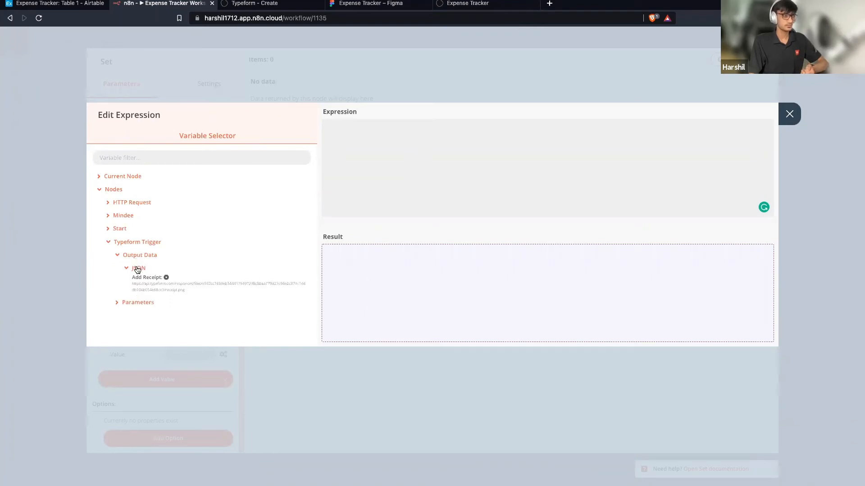
pyautogui.click(143, 283)
pyautogui.moveTo(608, 253); pyautogui.dragTo(394, 253)
pyautogui.click(469, 290)
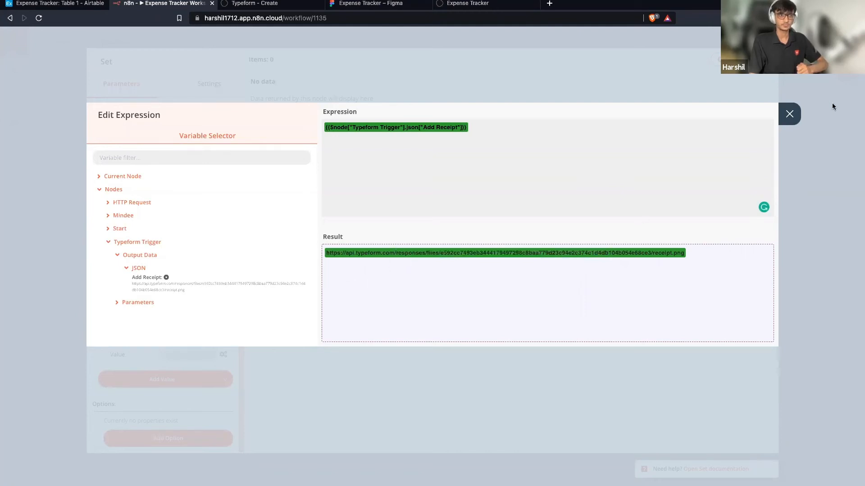
pyautogui.click(789, 114)
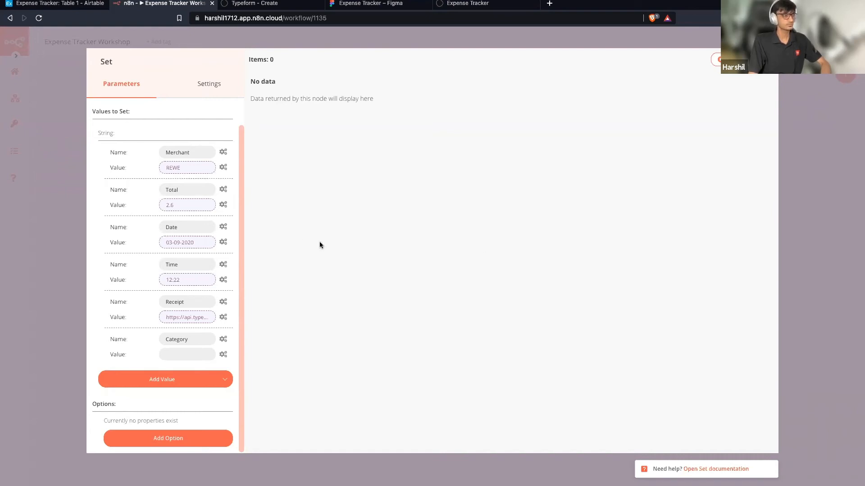
pyautogui.scroll(1, 222, 210)
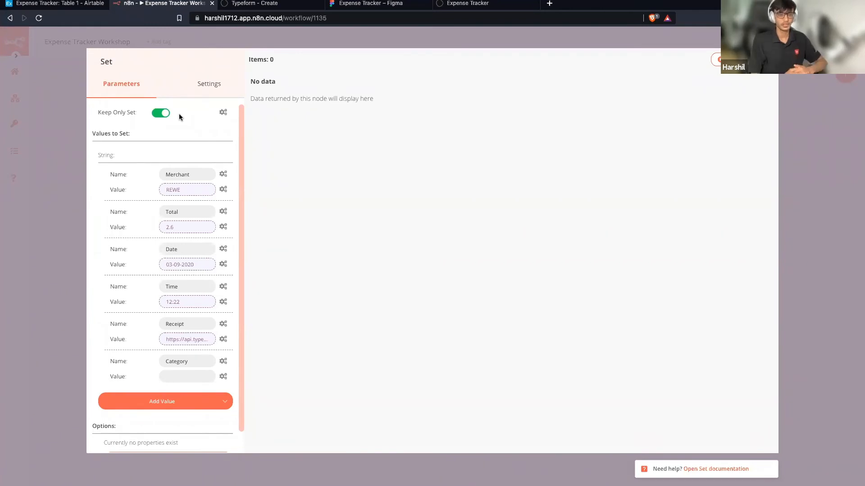
pyautogui.scroll(-1, 179, 114)
pyautogui.scroll(1, 179, 113)
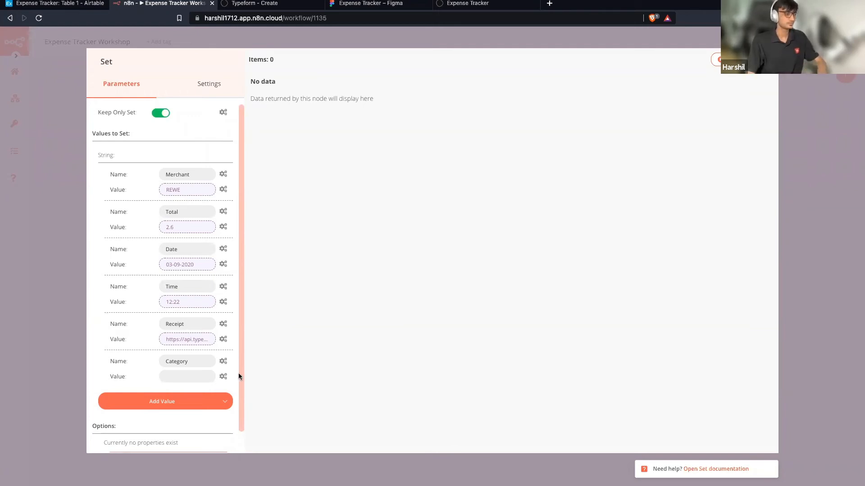
# Map Category to the input's category field (miscellaneous) and turn off Keep Only Set.
pyautogui.click(226, 379)
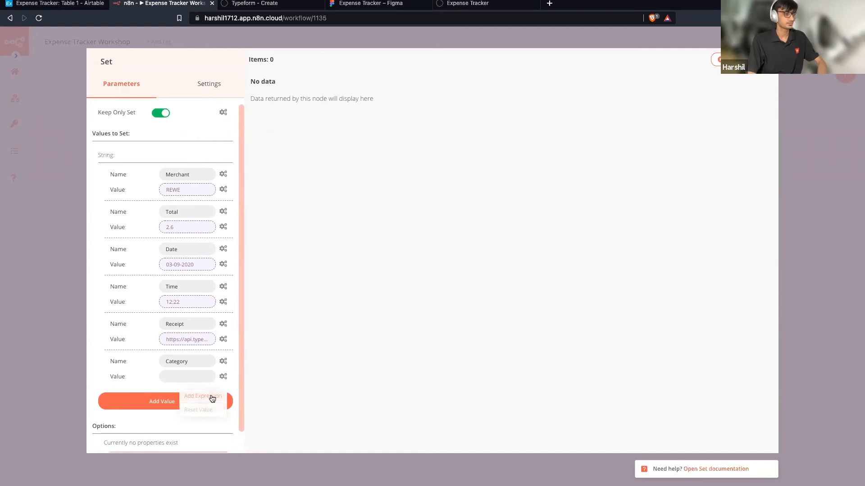
pyautogui.click(212, 399)
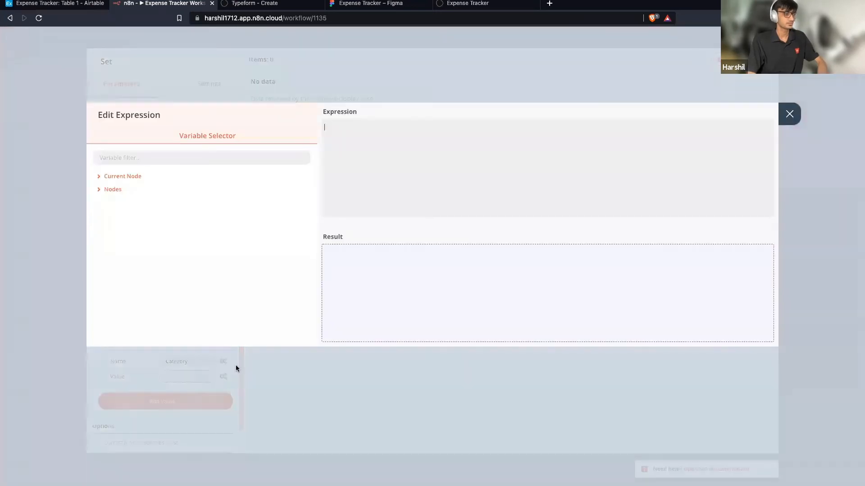
pyautogui.click(133, 179)
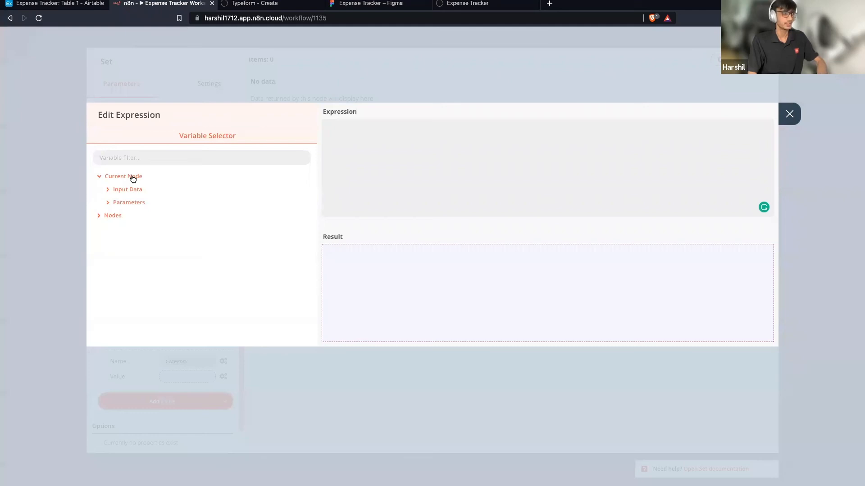
pyautogui.click(124, 191)
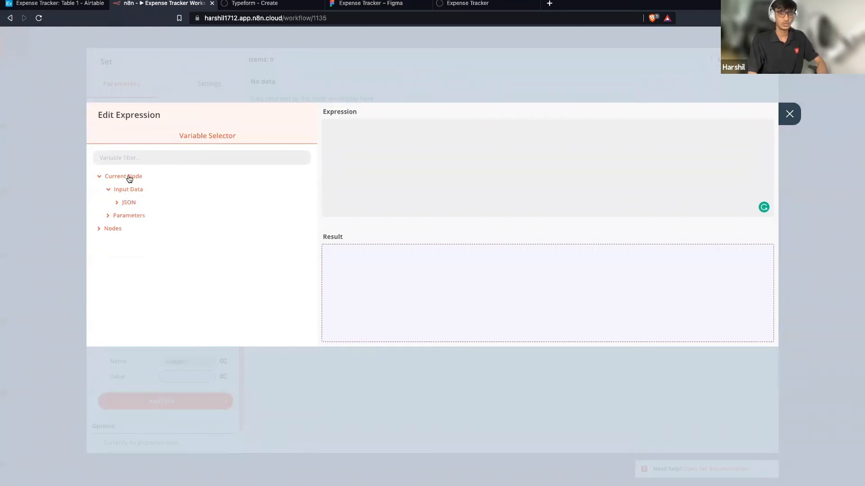
pyautogui.click(128, 203)
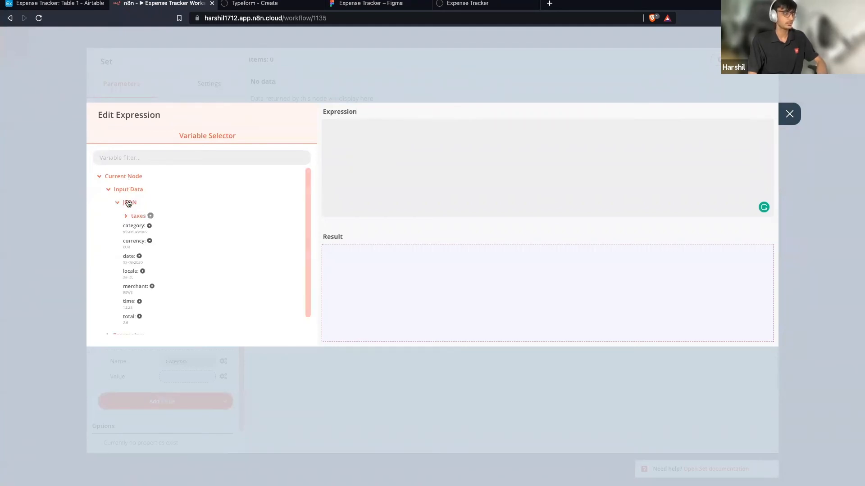
pyautogui.click(135, 230)
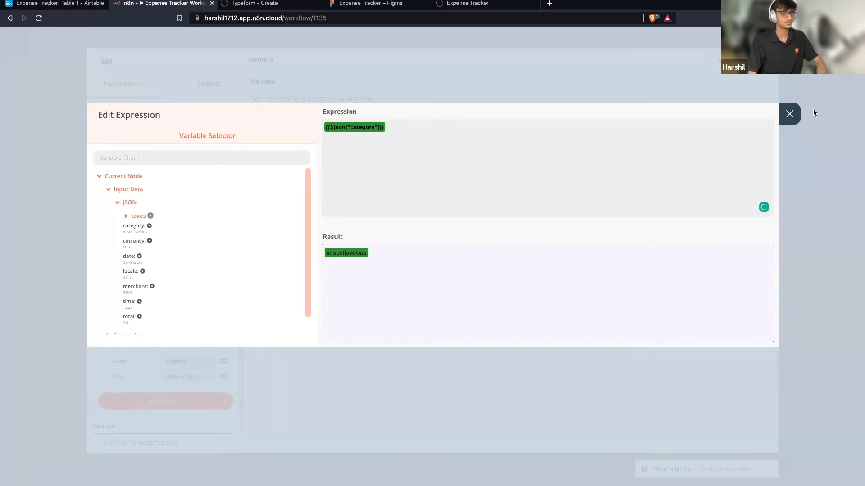
pyautogui.click(787, 113)
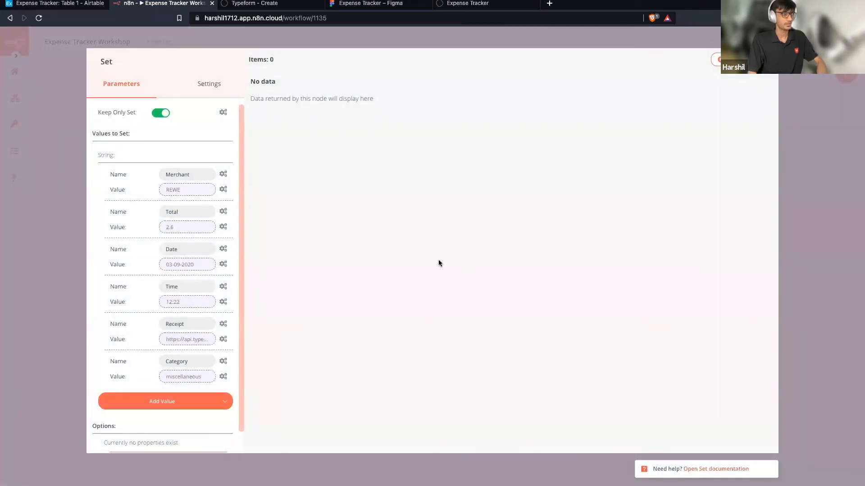
pyautogui.click(165, 113)
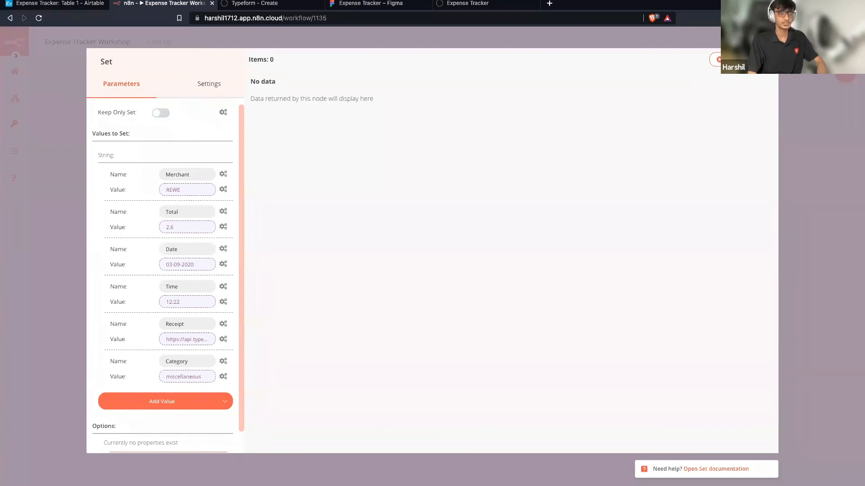
# Run the Set node and scroll through its output table.
pyautogui.click(739, 60)
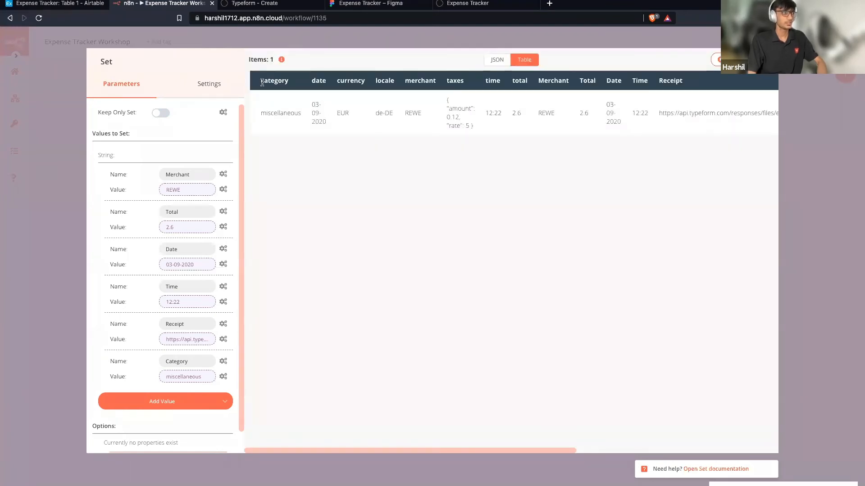
pyautogui.hscroll(1, 416, 111)
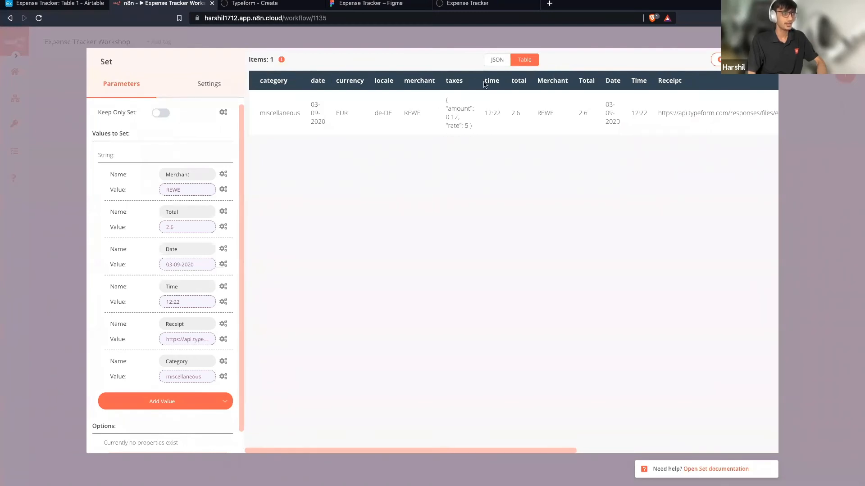
pyautogui.hscroll(3, 536, 87)
pyautogui.hscroll(10, 532, 87)
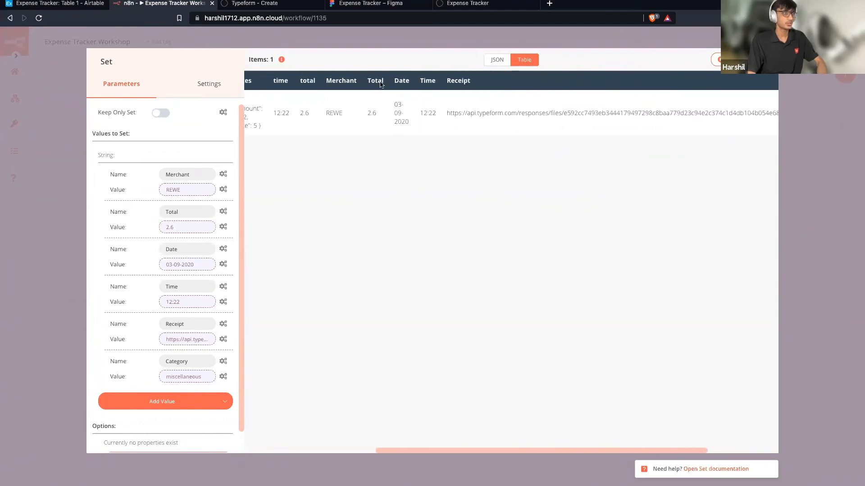
pyautogui.hscroll(8, 596, 96)
pyautogui.hscroll(1, 597, 99)
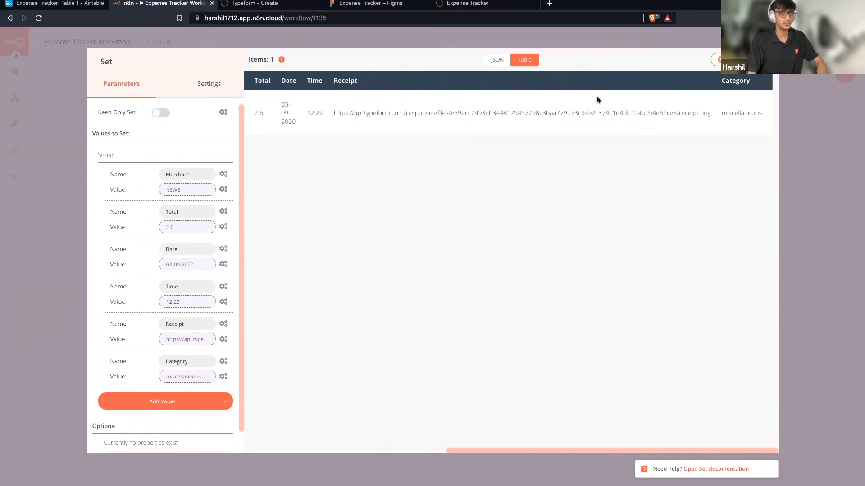
pyautogui.hscroll(-17, 597, 99)
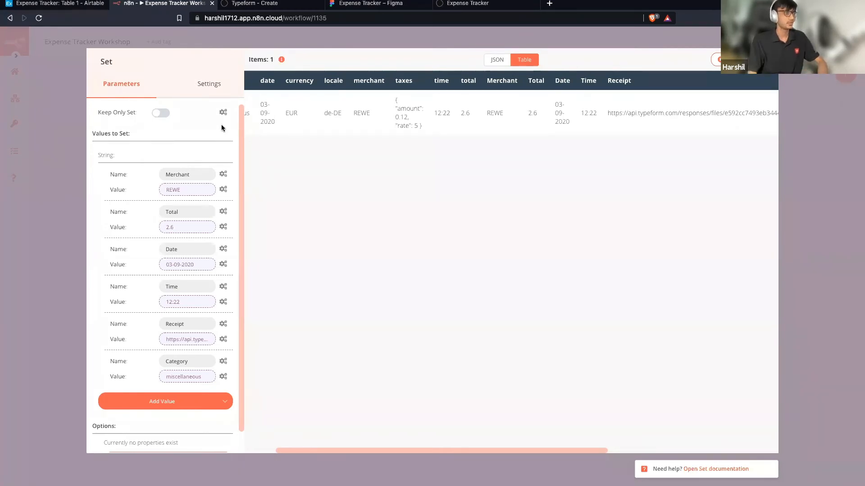
# Turn Keep Only Set back on and re-run so only the six fields are output.
pyautogui.click(161, 114)
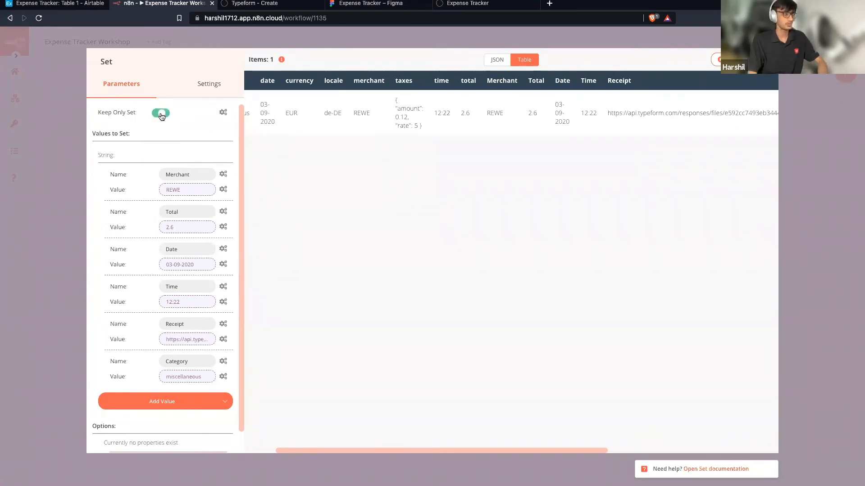
pyautogui.click(739, 60)
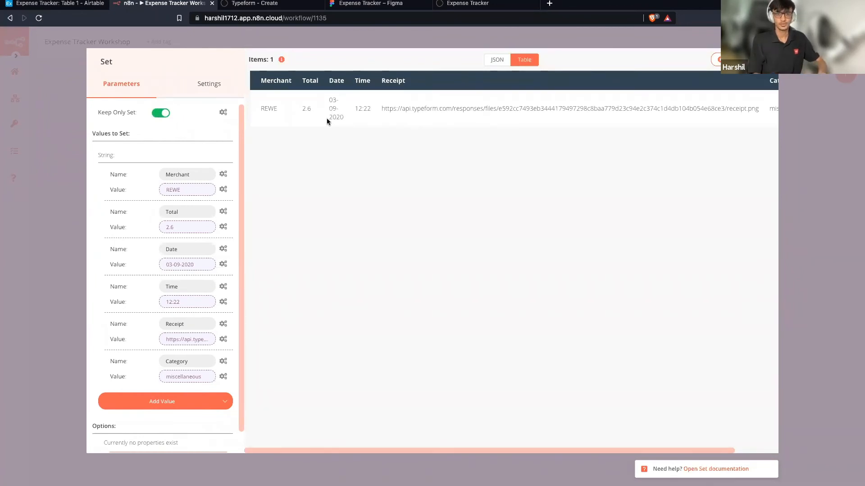
pyautogui.hscroll(2, 327, 121)
pyautogui.hscroll(-2, 327, 121)
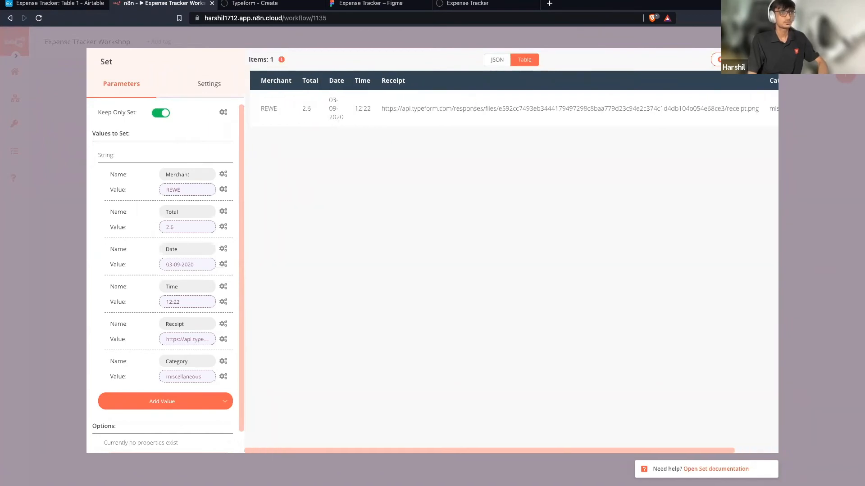
pyautogui.press('Escape')
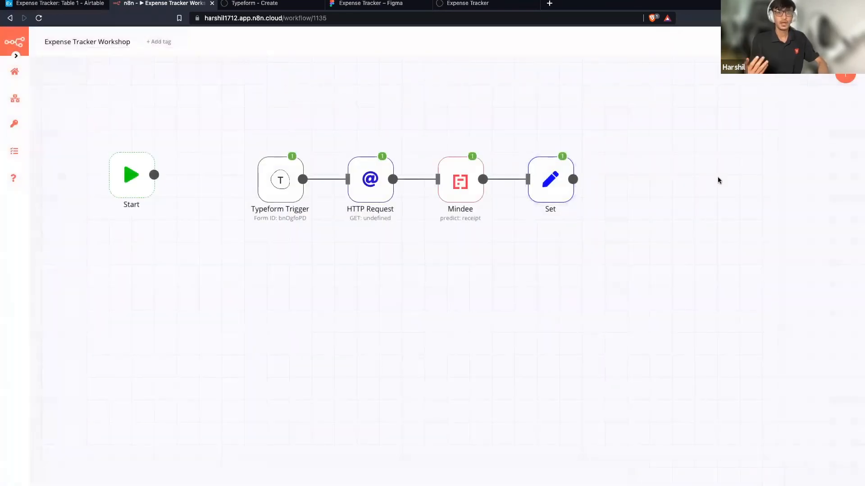
# Add an Airtable node after Set using Airtable Credentials with the Append operation.
pyautogui.moveTo(573, 180); pyautogui.dragTo(605, 180)
pyautogui.write('air')
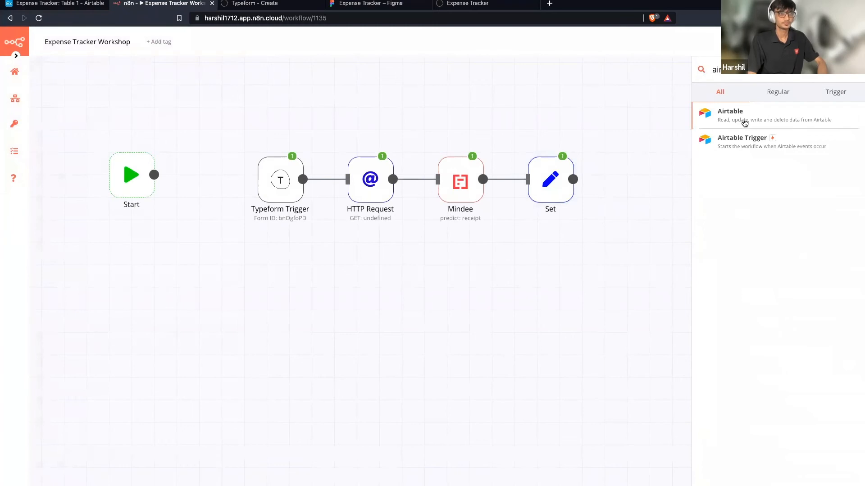
pyautogui.click(745, 120)
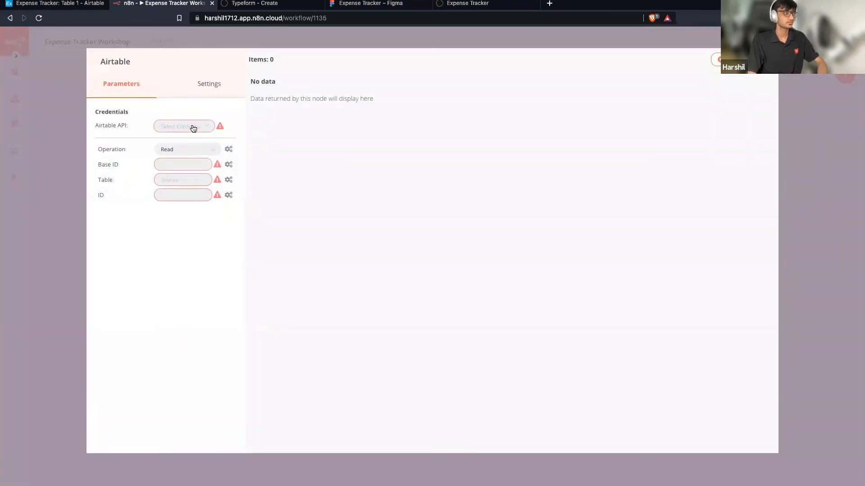
pyautogui.click(193, 128)
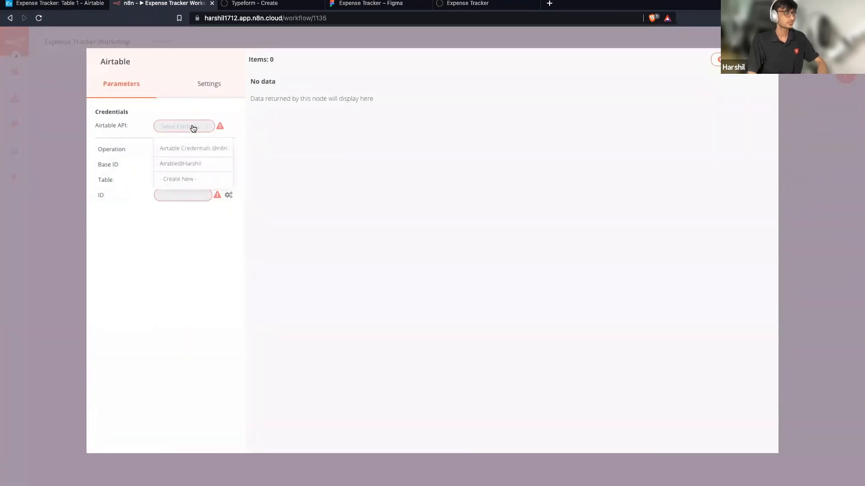
pyautogui.click(221, 150)
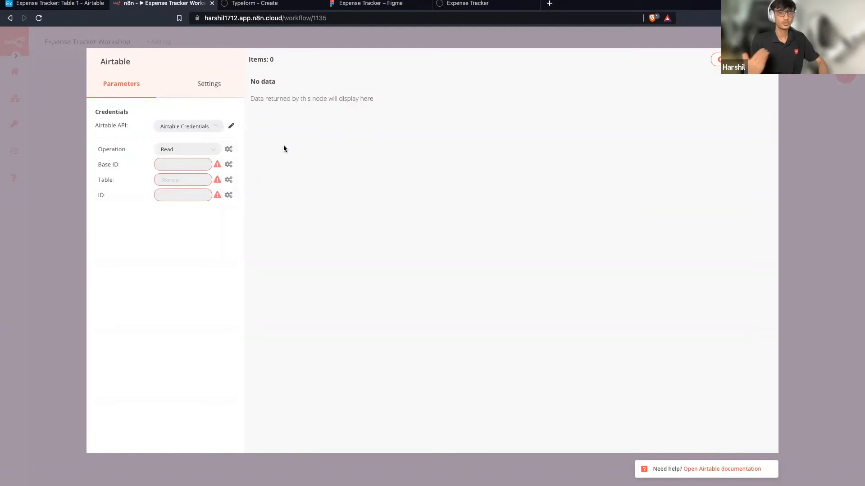
pyautogui.click(212, 148)
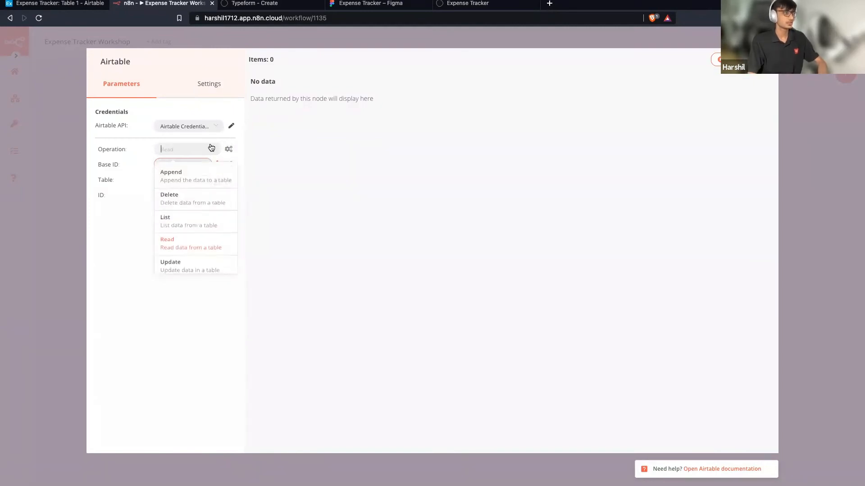
pyautogui.click(193, 179)
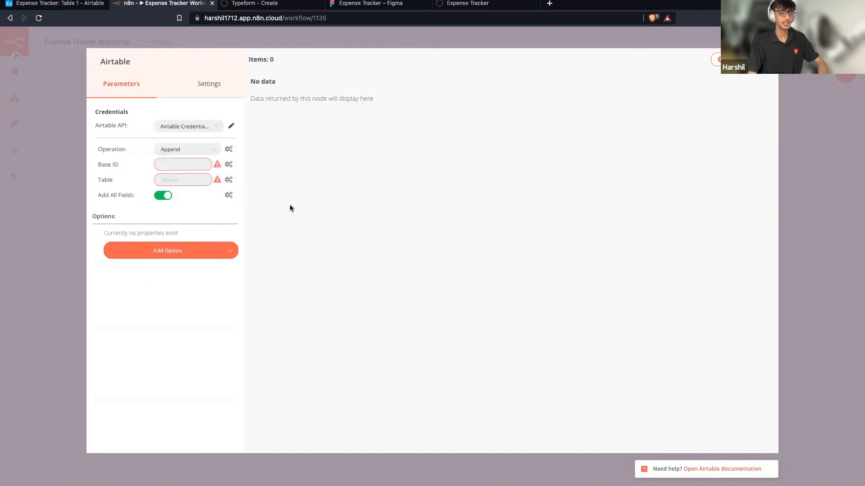
pyautogui.click(62, 4)
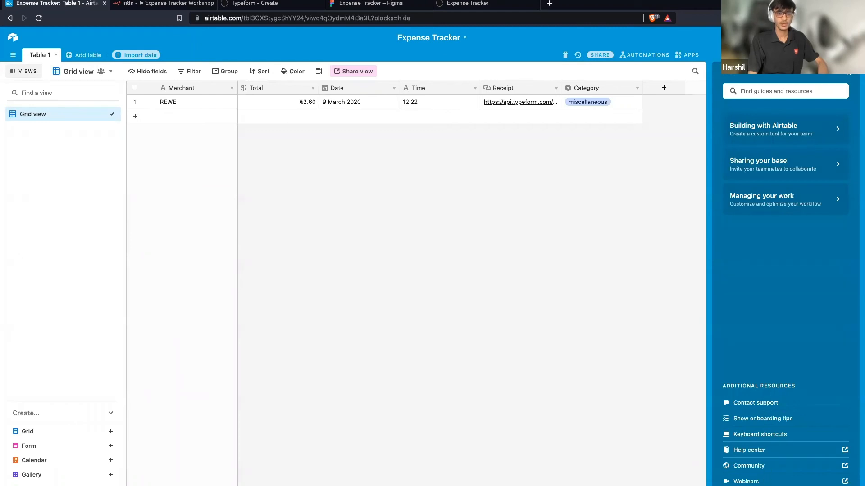
# Copy the base ID from the Expense Tracker base's API documentation.
pyautogui.click(756, 485)
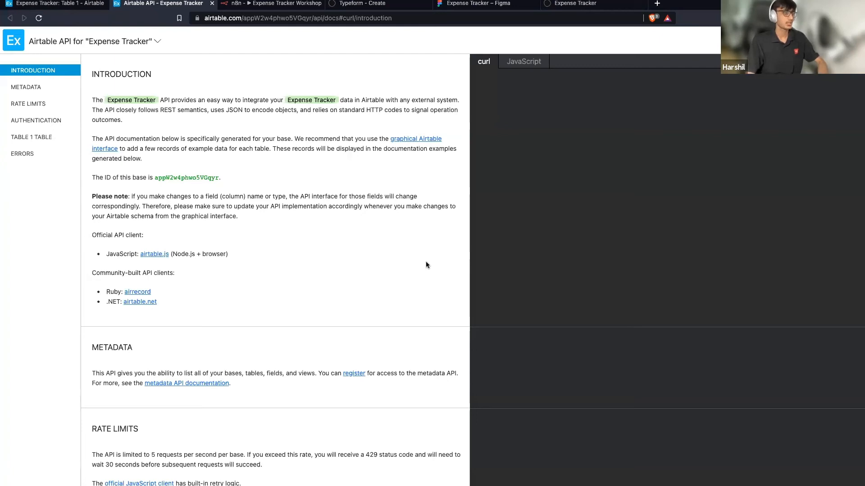
pyautogui.scroll(-1, 199, 178)
pyautogui.doubleClick(199, 178)
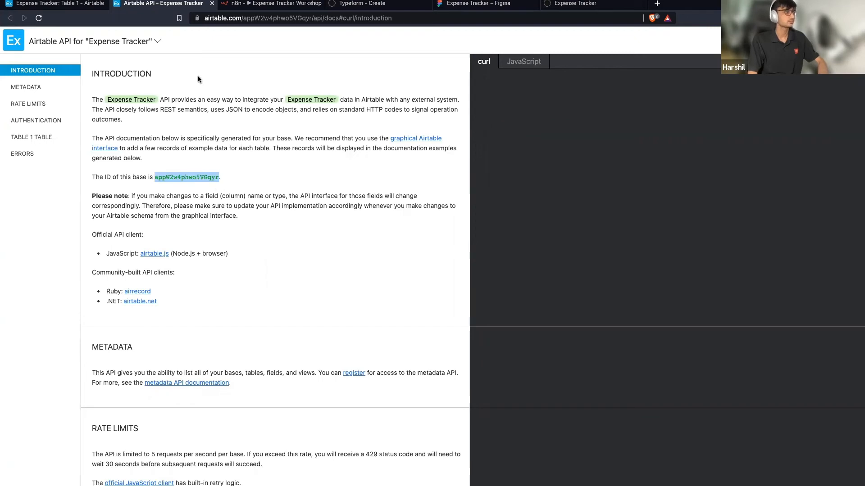
pyautogui.click(305, 220)
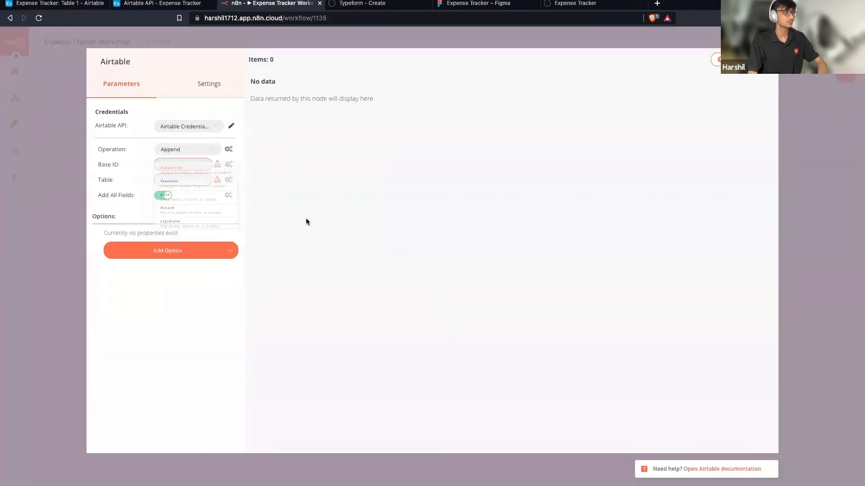
# Paste the copied ID into the Airtable node's Base ID field.
pyautogui.click(174, 164)
pyautogui.press('super+v')
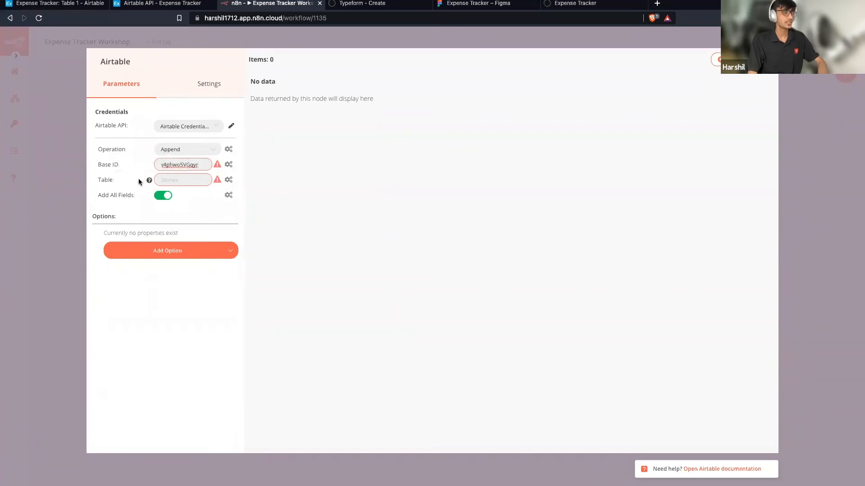
pyautogui.click(167, 176)
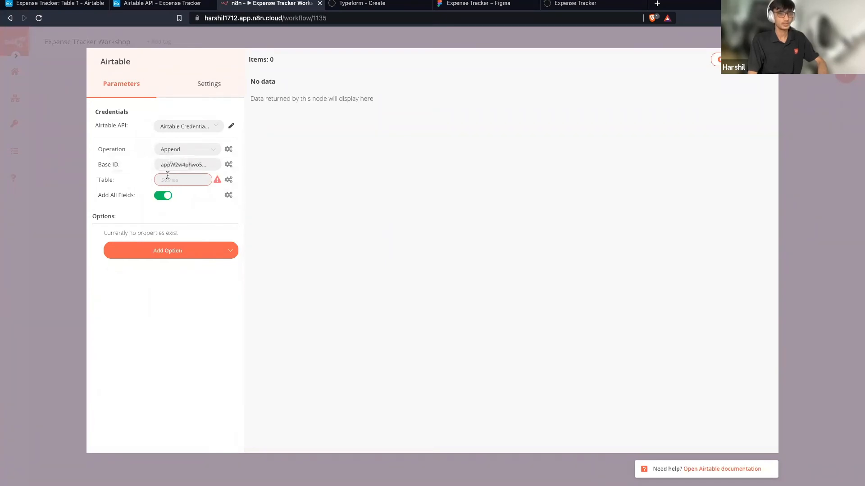
pyautogui.click(66, 5)
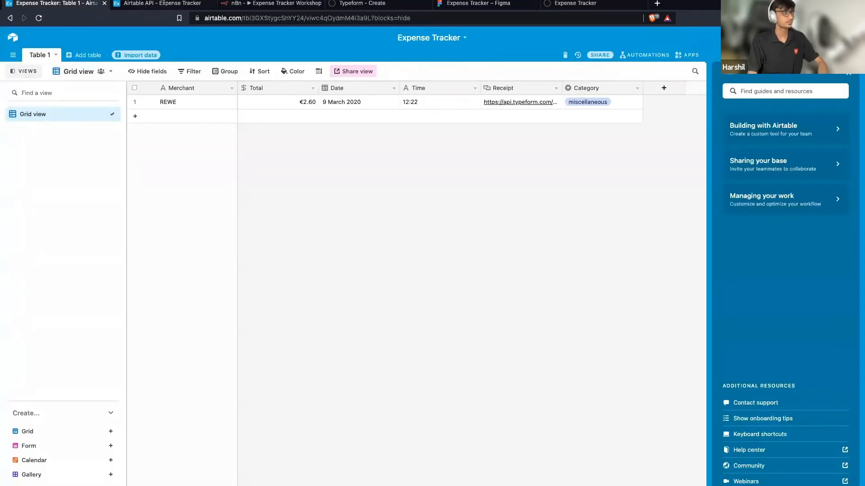
pyautogui.click(240, 26)
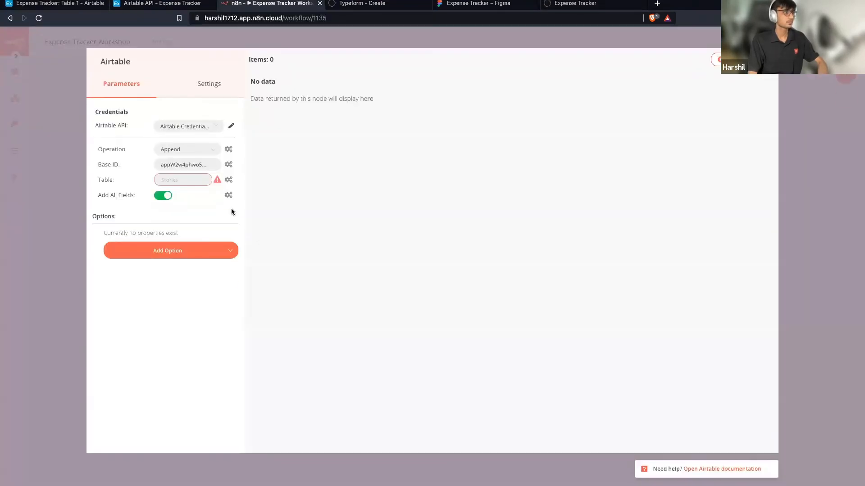
# Set Table to 'Table 1', run the node, and check the new REWE row.
pyautogui.click(177, 180)
pyautogui.write('Table 1')
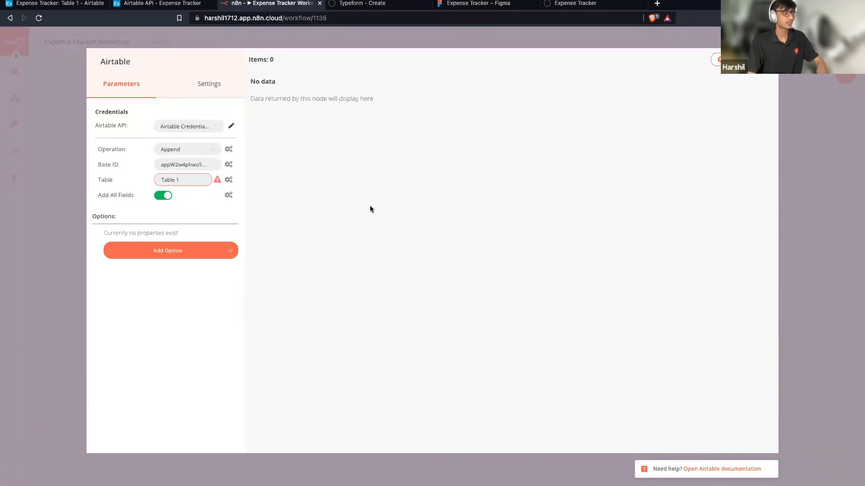
pyautogui.click(369, 205)
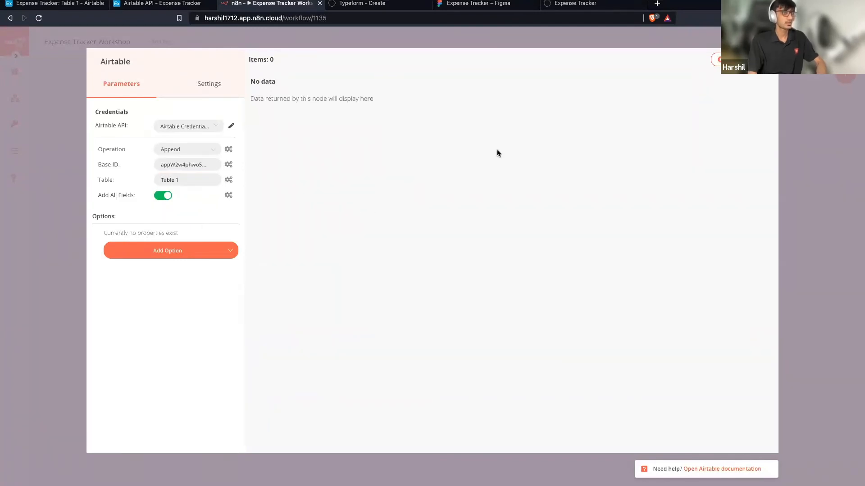
pyautogui.click(716, 59)
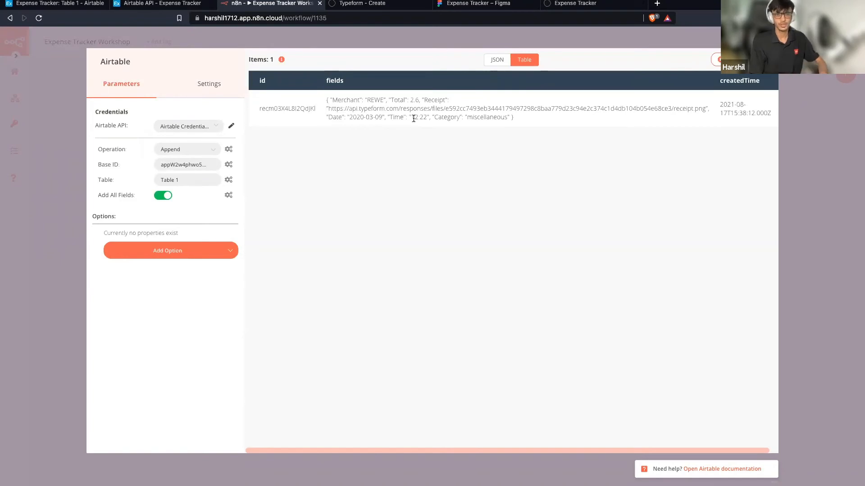
pyautogui.click(62, 8)
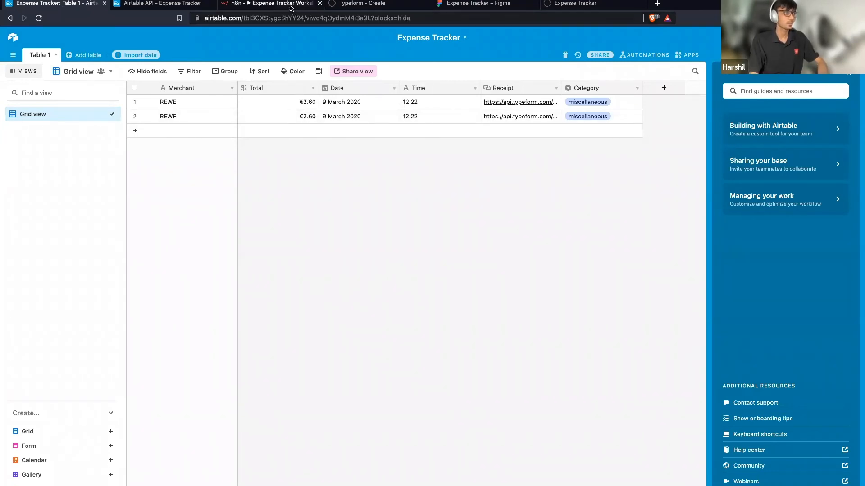
# Return to the n8n canvas showing the chain ending in the Airtable node.
pyautogui.click(274, 4)
pyautogui.press('Escape')
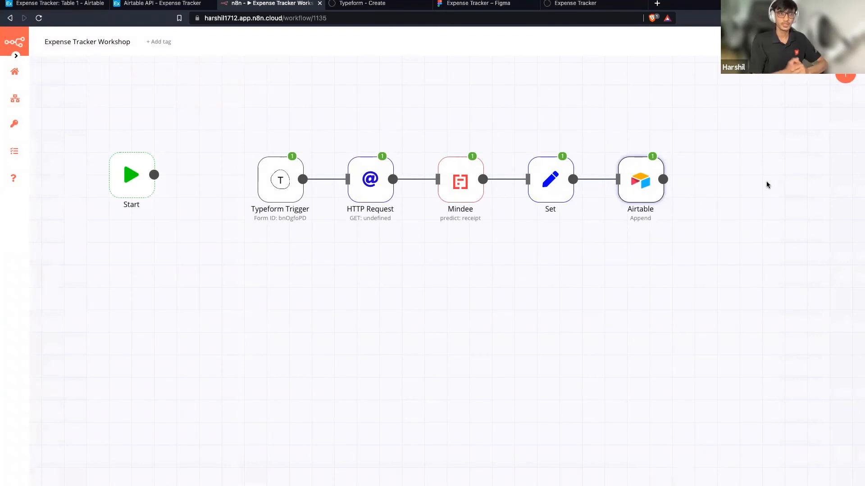
# Execute the Expense Tracker Workshop workflow so the Typeform Trigger waits for a new event.
pyautogui.scroll(2, 767, 184)
pyautogui.scroll(-1, 767, 184)
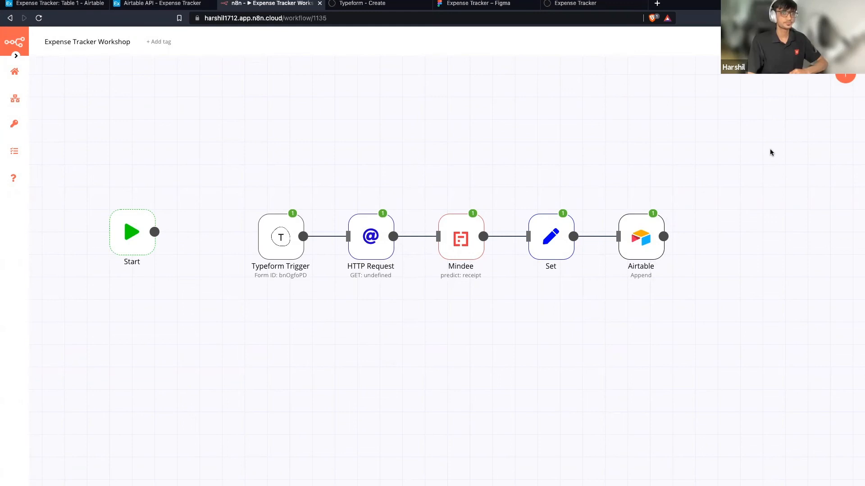
pyautogui.hscroll(1, 770, 150)
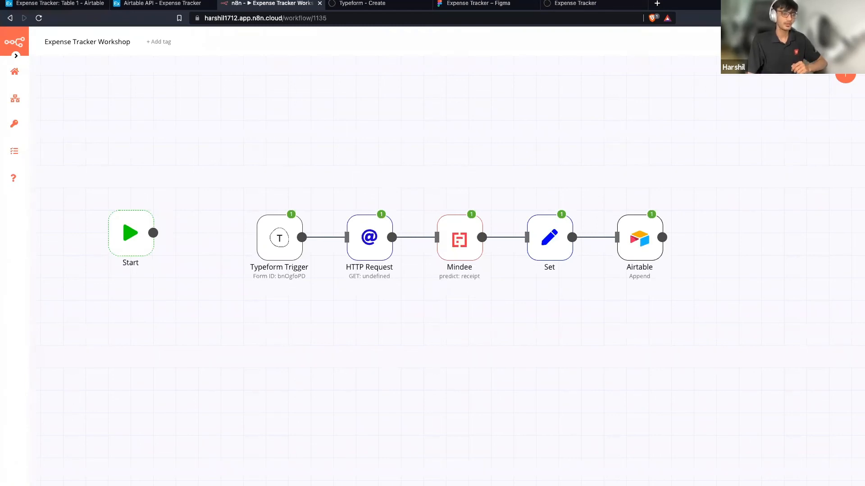
pyautogui.click(509, 484)
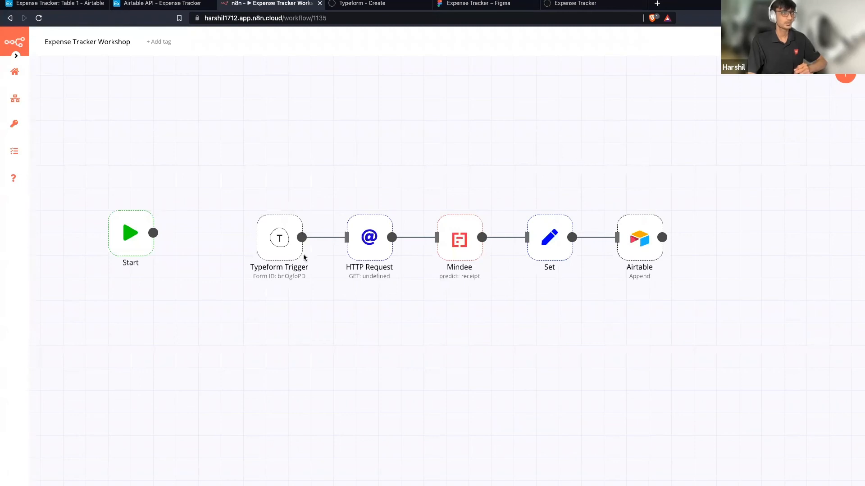
pyautogui.doubleClick(289, 253)
# Submit a new Expense Tracker form response with receipt.png uploaded from Downloads.
pyautogui.click(782, 137)
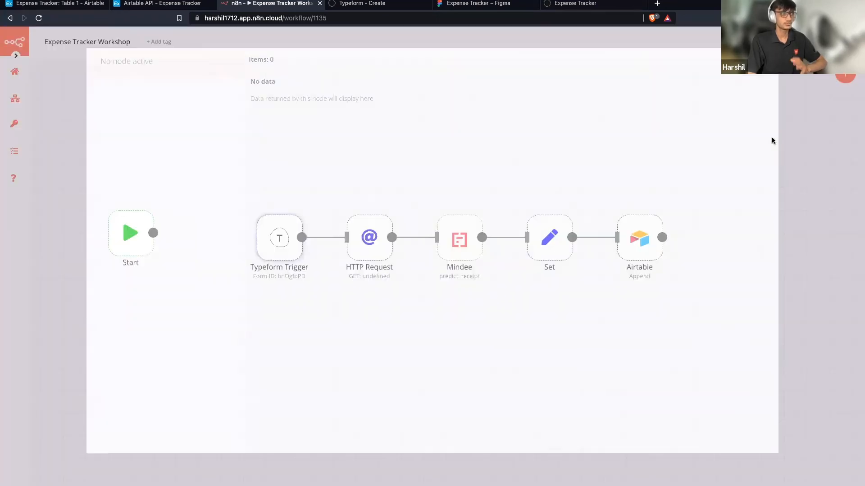
pyautogui.click(599, 5)
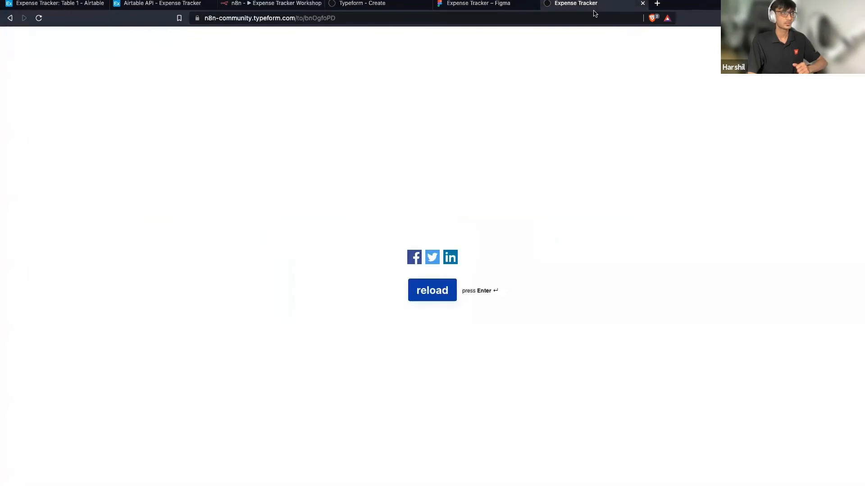
pyautogui.click(438, 294)
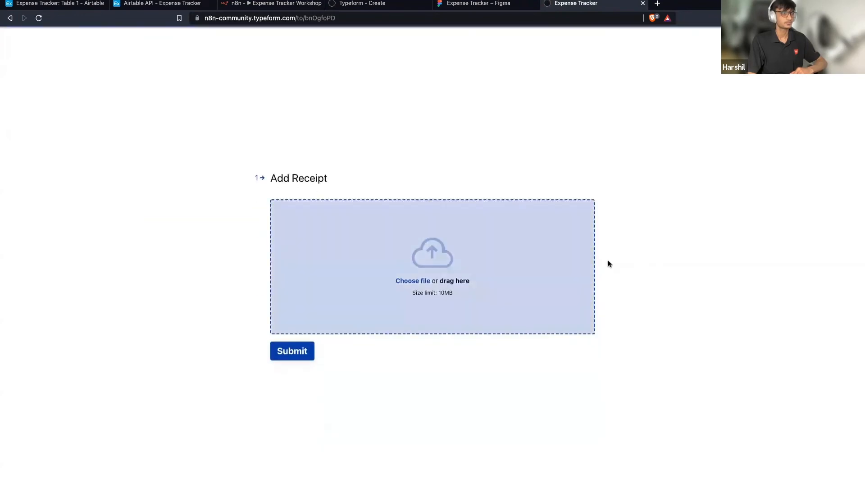
pyautogui.click(430, 281)
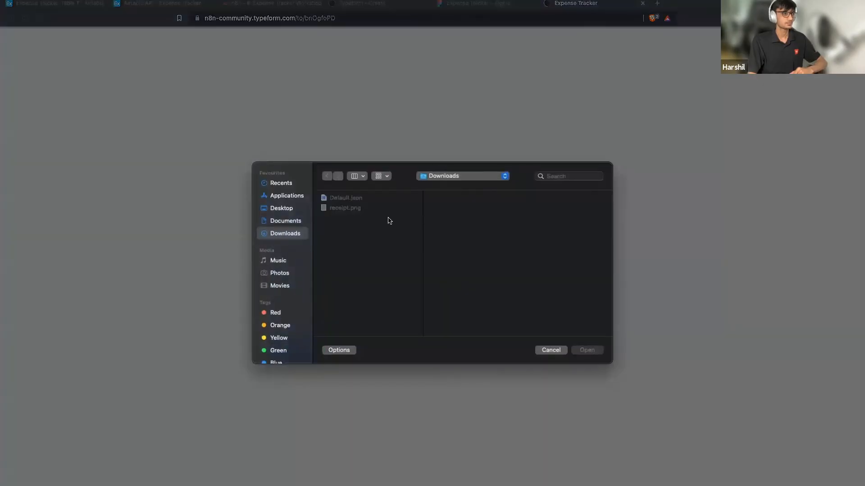
pyautogui.click(360, 209)
pyautogui.click(589, 350)
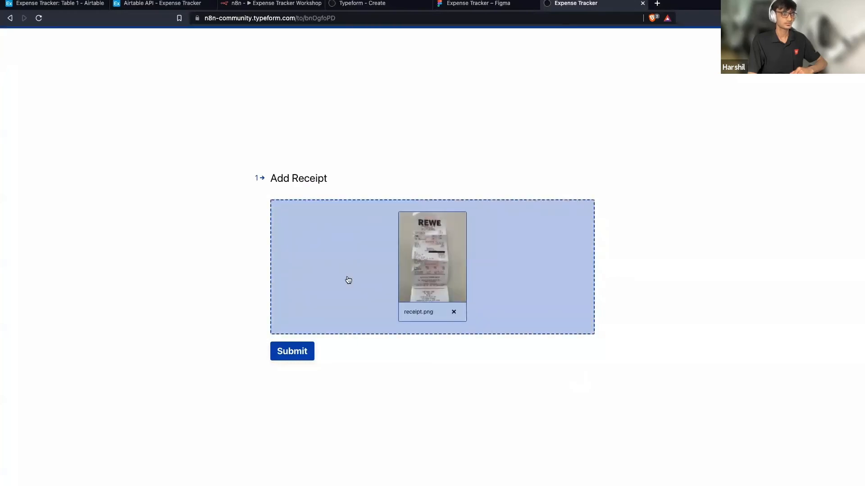
pyautogui.click(297, 356)
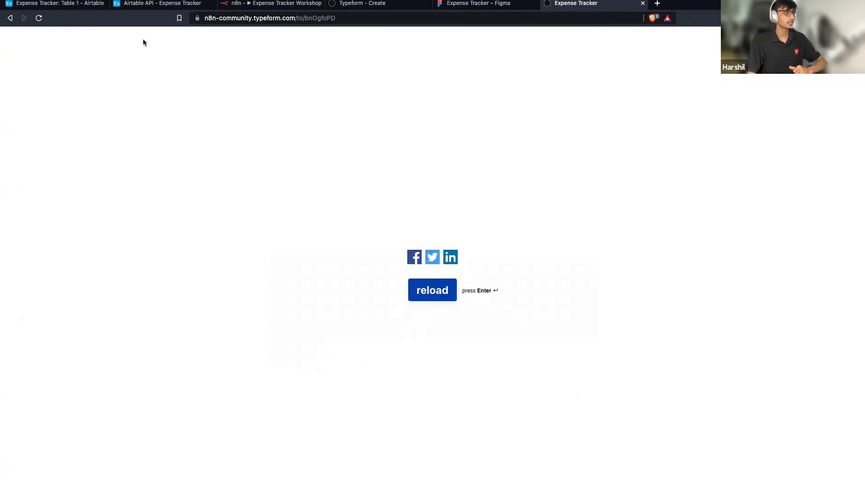
# Check the three REWE rows in the Airtable Expense Tracker table, then return to n8n.
pyautogui.click(62, 4)
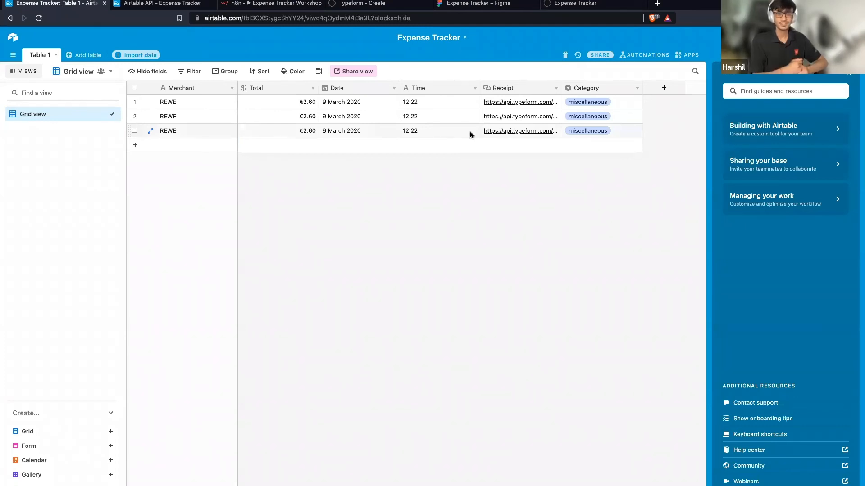
pyautogui.click(262, 4)
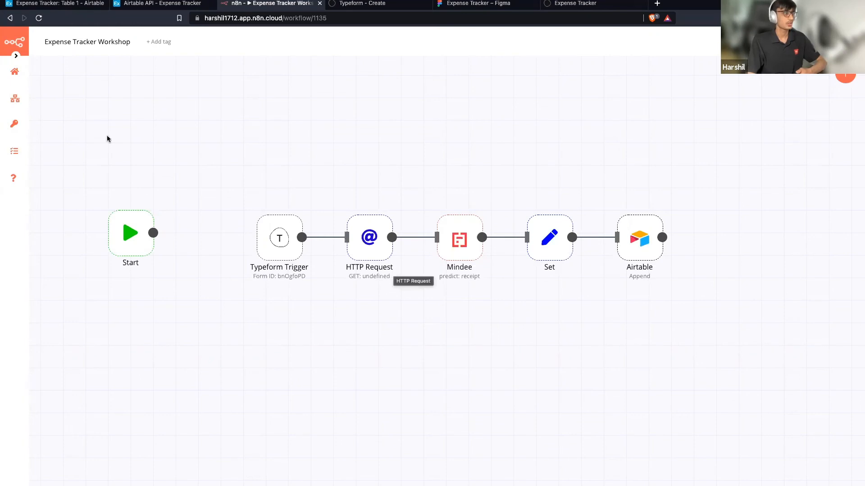
# Open the latest Expense Tracker Workshop run from the Executions list.
pyautogui.scroll(-1, 106, 135)
pyautogui.hscroll(1, 107, 135)
pyautogui.click(20, 152)
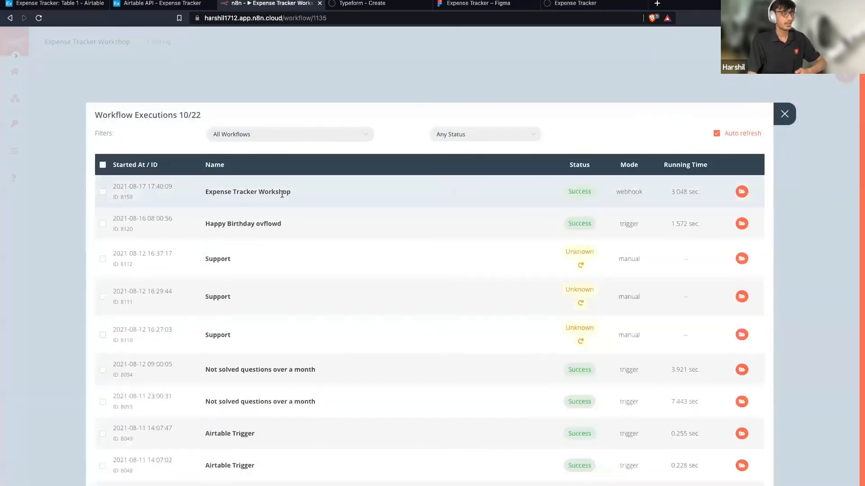
pyautogui.click(741, 192)
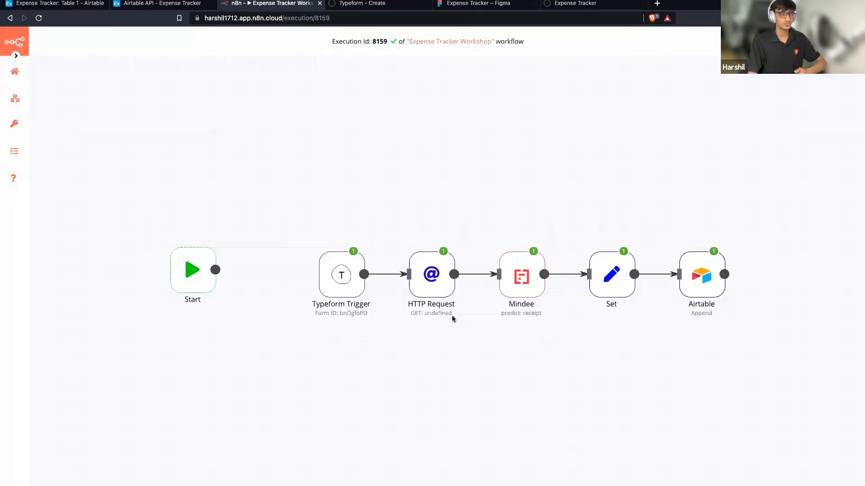
# Inspect the Typeform Trigger and Mindee outputs, then return to the editor and the Figma design.
pyautogui.doubleClick(341, 289)
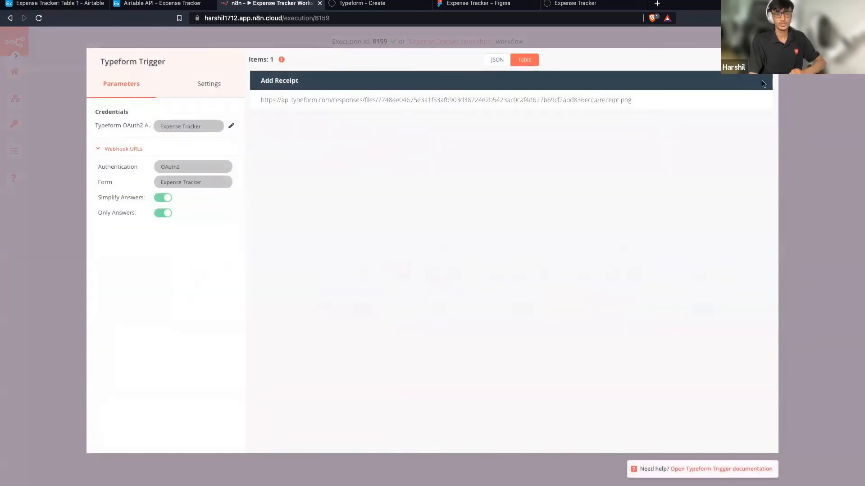
pyautogui.press('Escape')
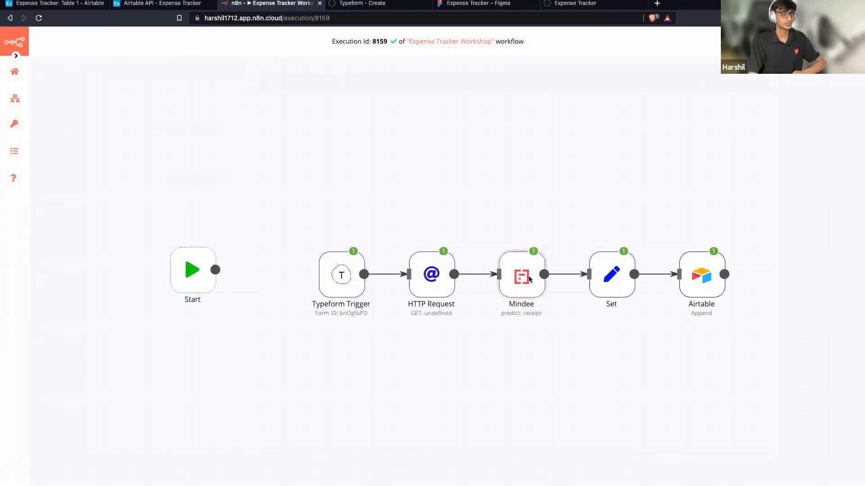
pyautogui.doubleClick(530, 279)
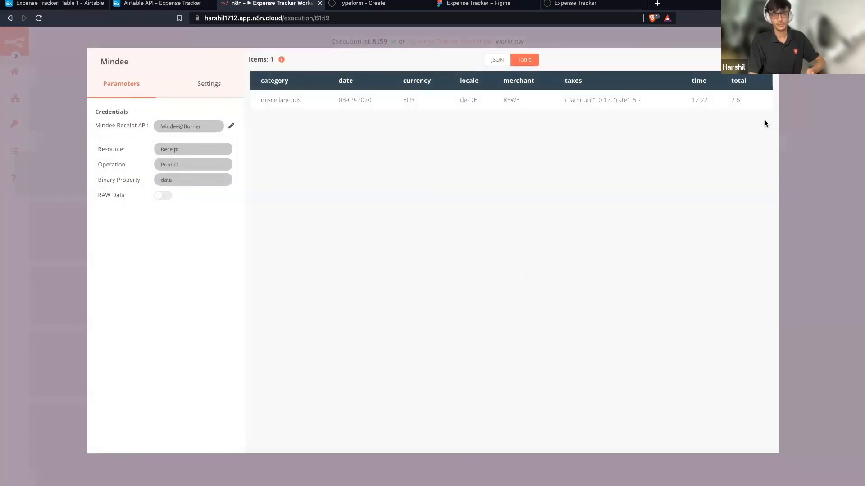
pyautogui.click(779, 123)
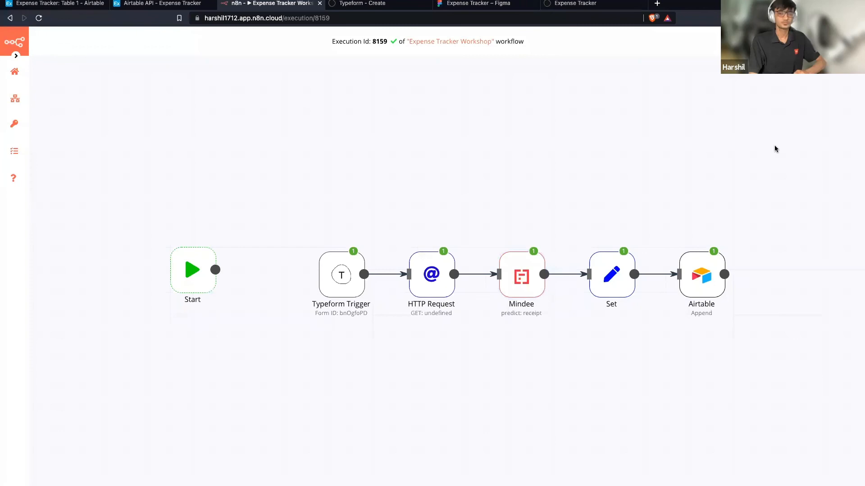
pyautogui.click(444, 42)
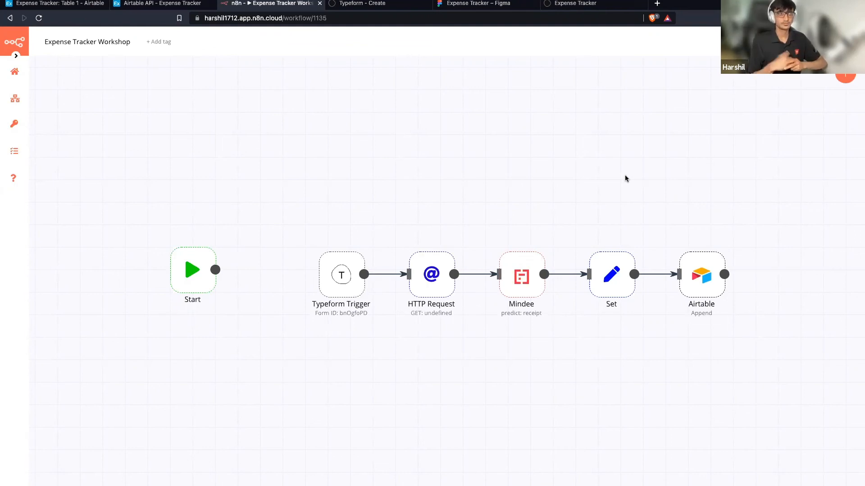
pyautogui.click(480, 4)
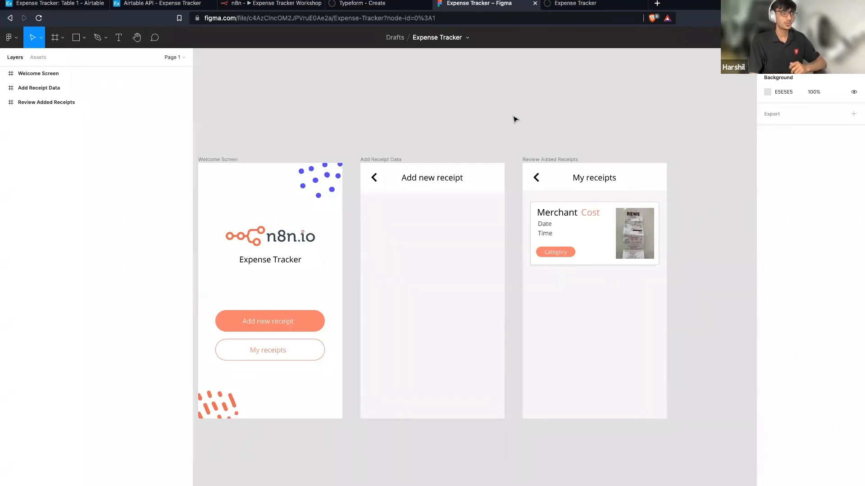
# Select the Welcome Screen frame, then the Typeform Container inside Add Receipt Data.
pyautogui.hscroll(-1, 515, 120)
pyautogui.scroll(-1, 515, 119)
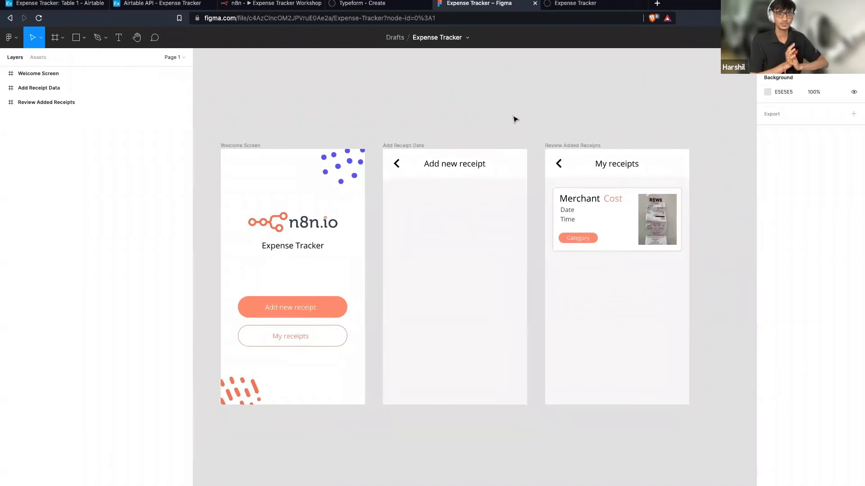
pyautogui.click(302, 221)
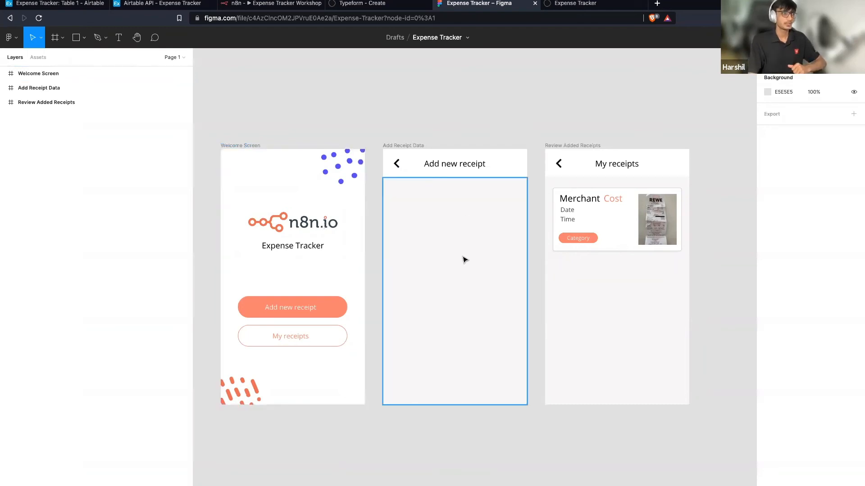
pyautogui.click(457, 227)
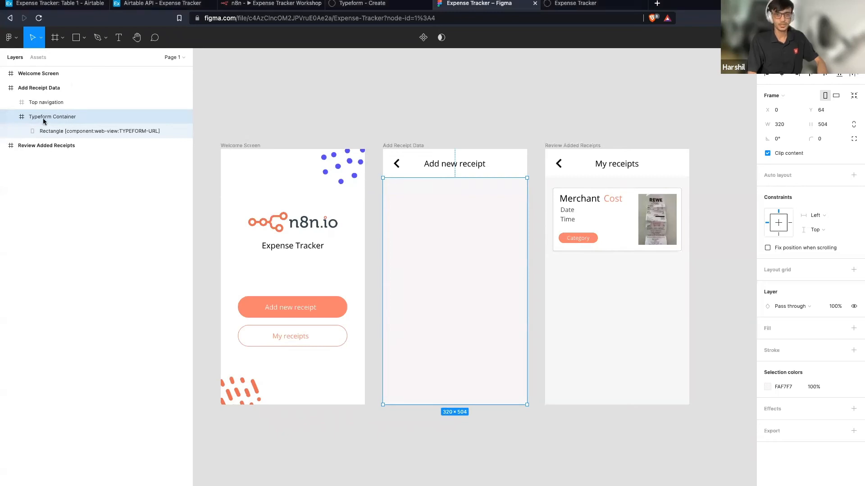
# Select the web-view rectangle layer and copy the published Typeform form's URL.
pyautogui.click(71, 132)
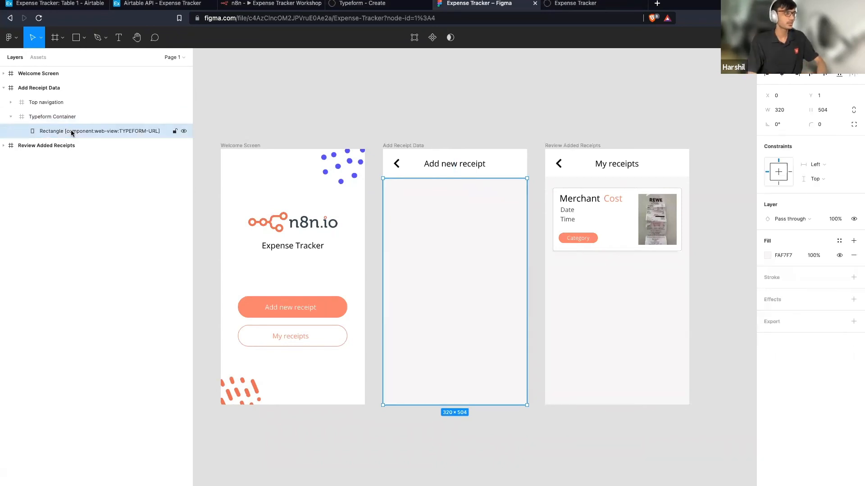
pyautogui.doubleClick(123, 130)
pyautogui.click(120, 132)
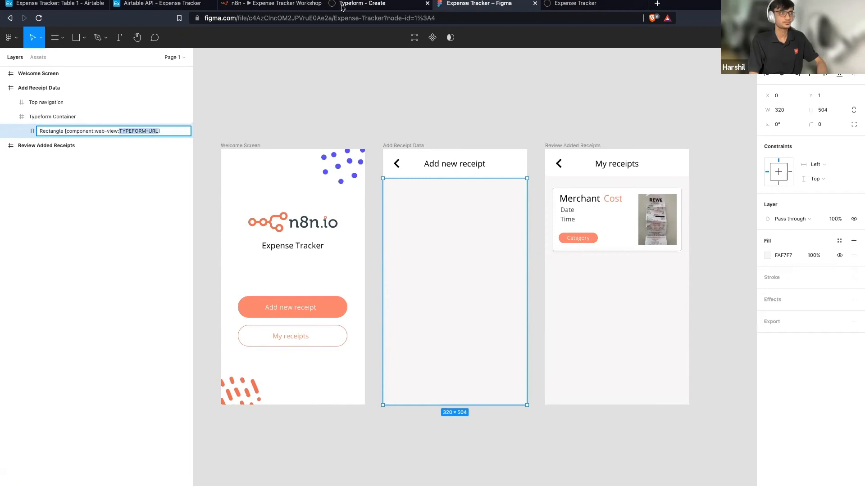
pyautogui.click(572, 3)
pyautogui.click(433, 298)
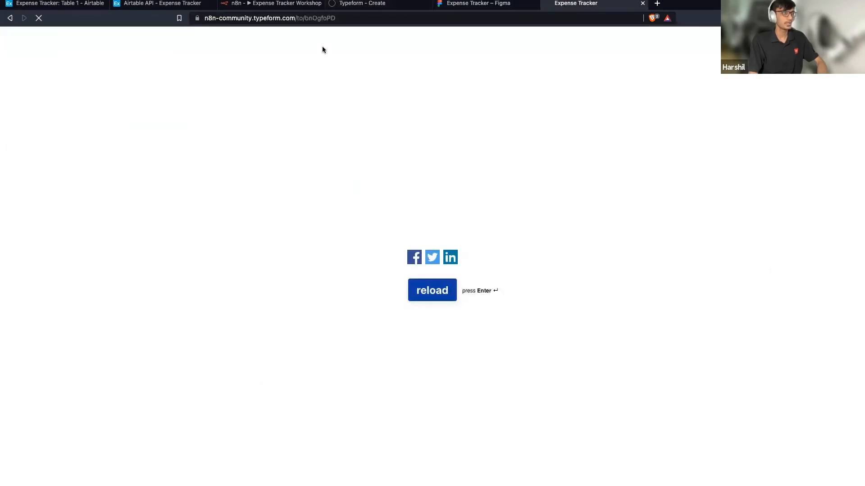
pyautogui.click(350, 18)
pyautogui.hotkey('ctrl', 'c')
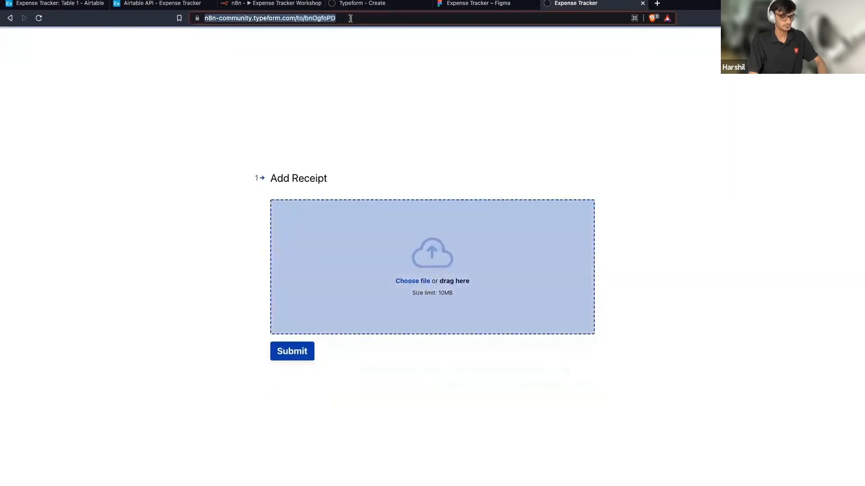
pyautogui.click(460, 6)
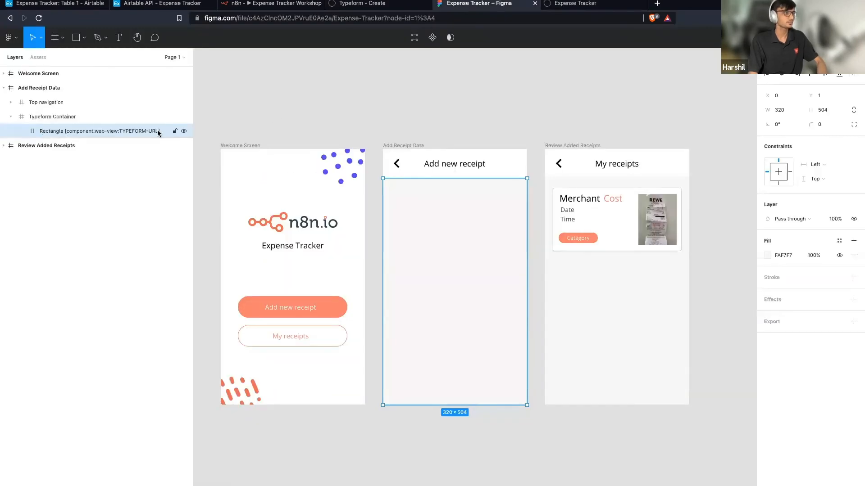
# Replace TYPEFORM-URL in the rectangle's layer name with the copied Typeform link.
pyautogui.doubleClick(119, 132)
pyautogui.click(118, 131)
pyautogui.moveTo(119, 132); pyautogui.dragTo(156, 132)
pyautogui.hotkey('ctrl', 'v')
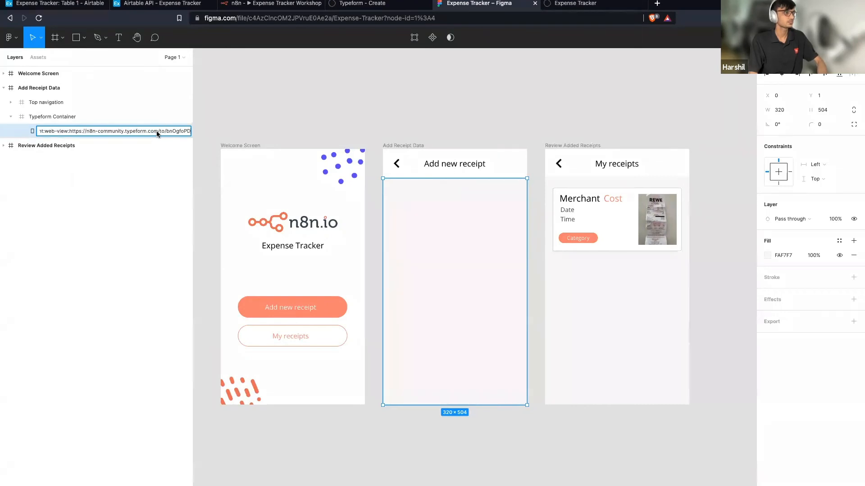
pyautogui.click(271, 115)
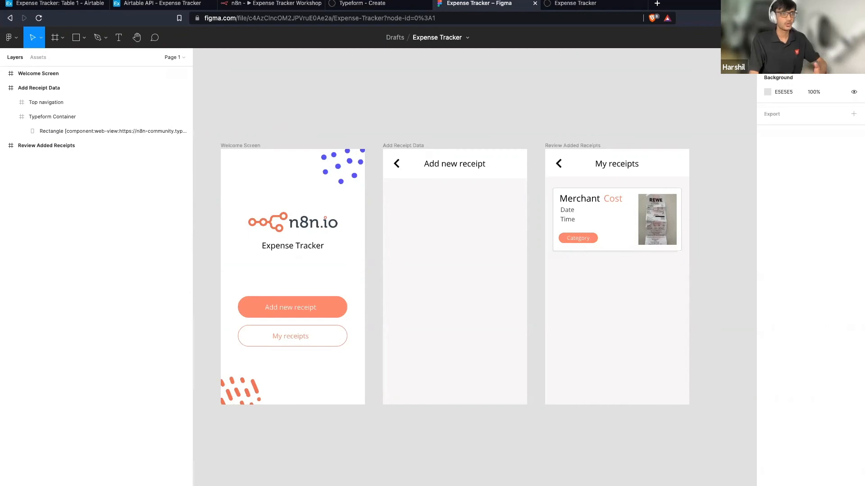
pyautogui.press('super+Tab')
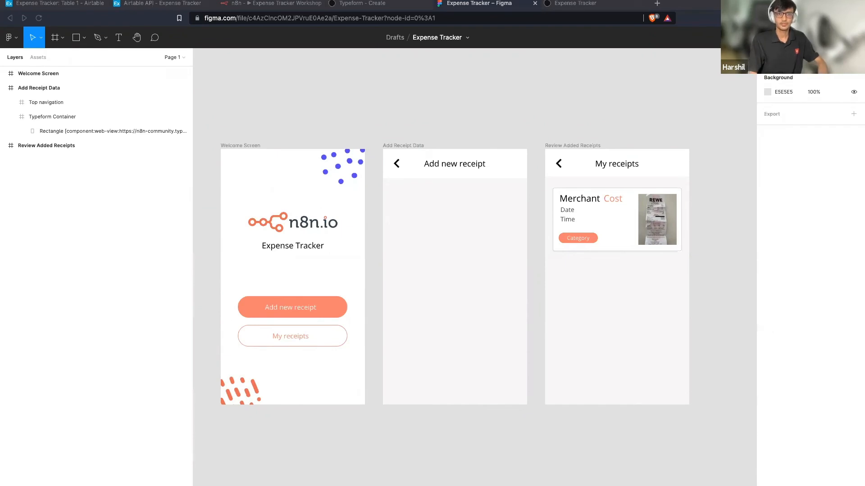
# Load the Bravo Studio dashboard in a new browser tab.
pyautogui.click(657, 4)
pyautogui.write('https://projects.bravostudio.app/dashboard')
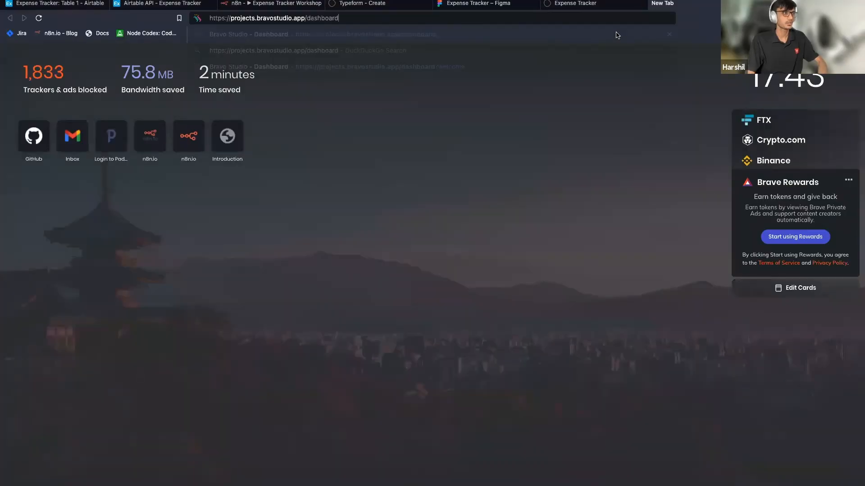
pyautogui.press('Return')
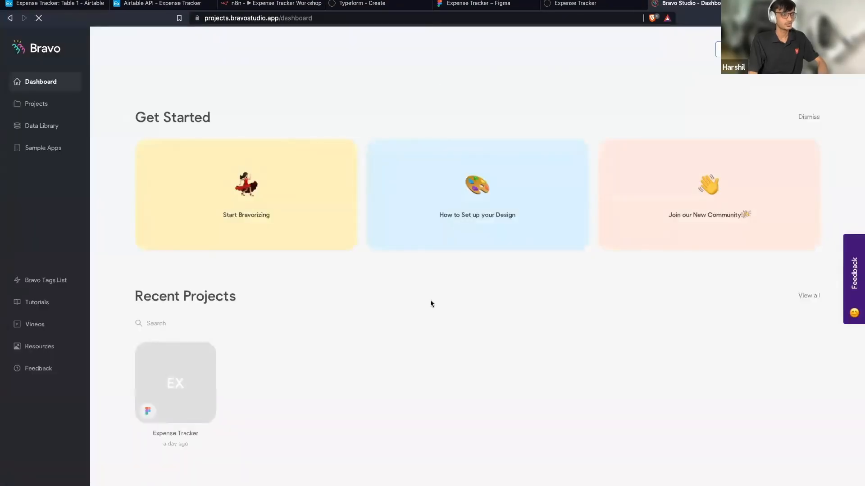
pyautogui.scroll(-1, 431, 300)
pyautogui.scroll(1, 430, 300)
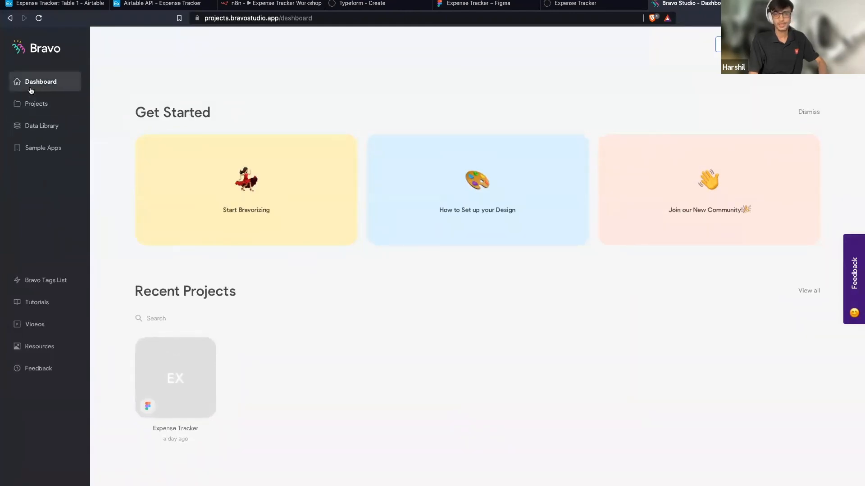
# Create a new Bravo project by importing the Expense Tracker Figma file link.
pyautogui.click(32, 103)
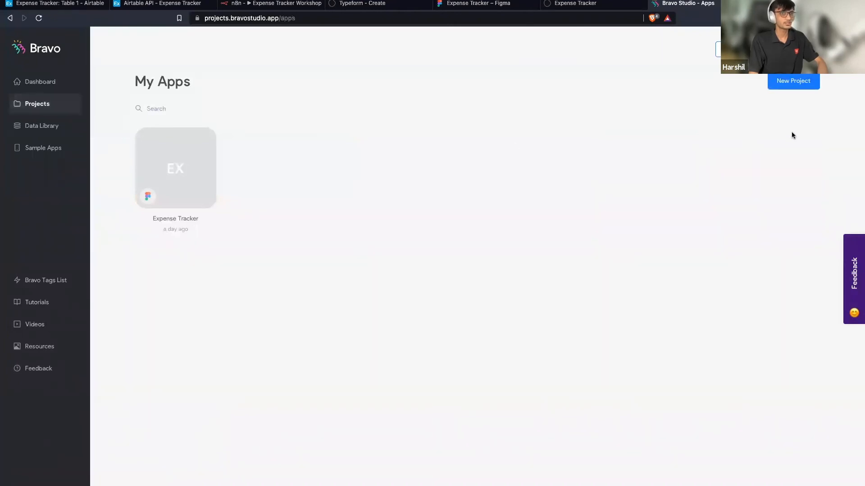
pyautogui.click(788, 83)
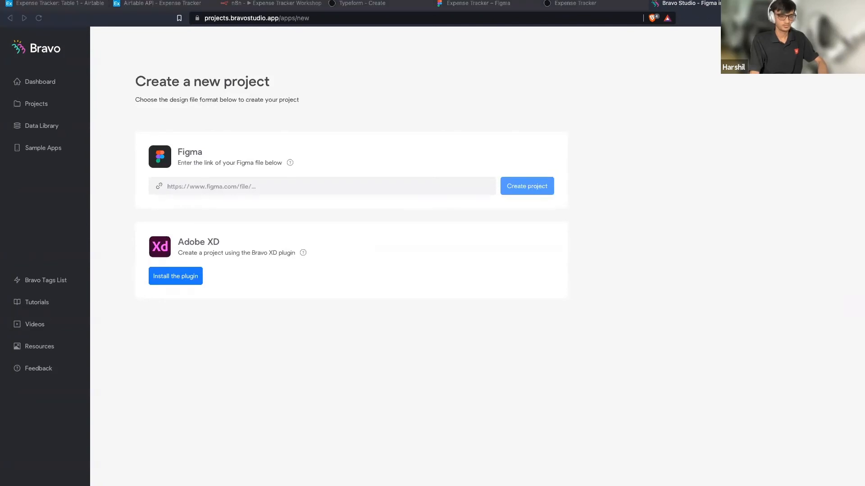
pyautogui.click(314, 181)
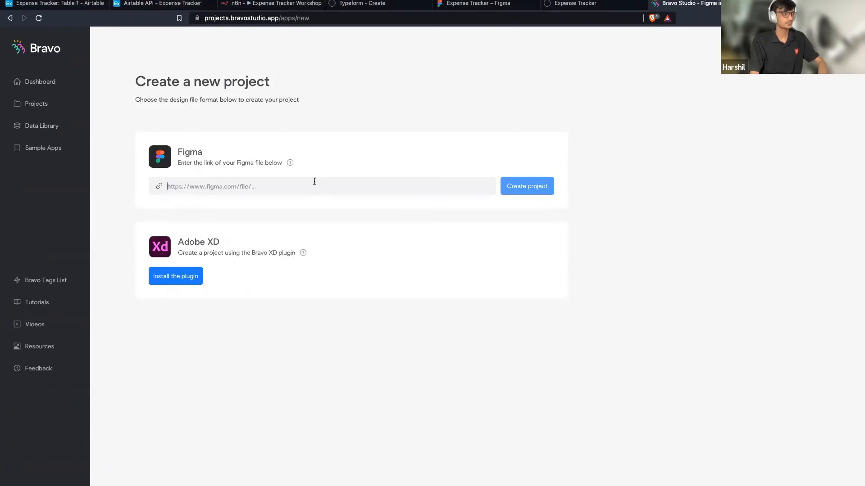
pyautogui.click(539, 187)
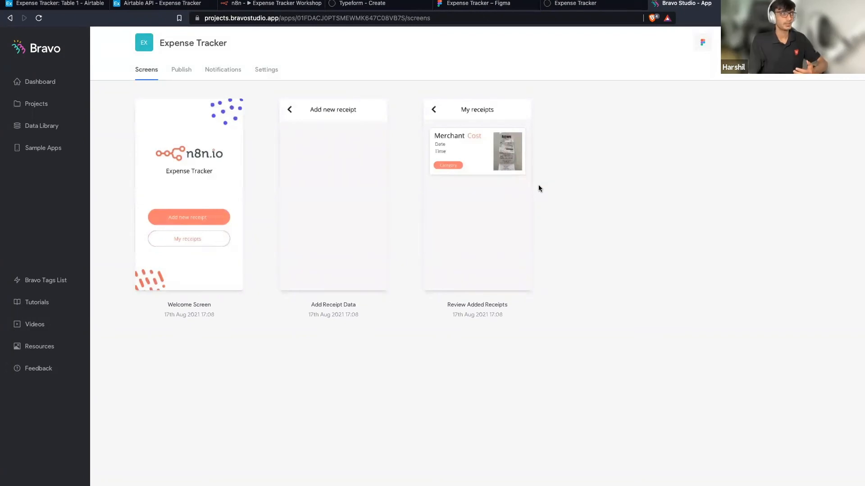
pyautogui.click(301, 183)
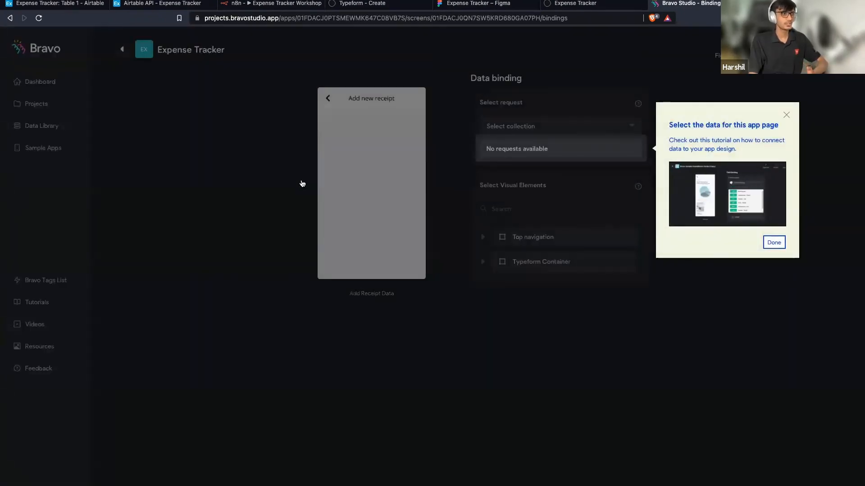
pyautogui.click(786, 116)
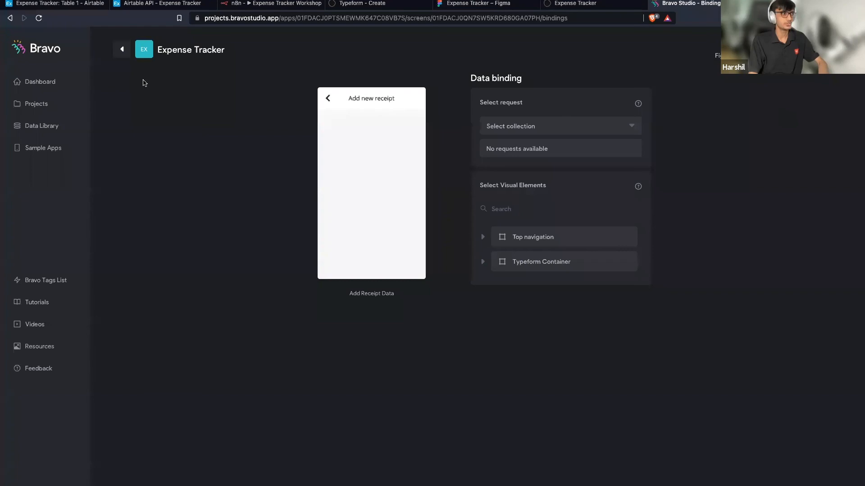
pyautogui.click(122, 49)
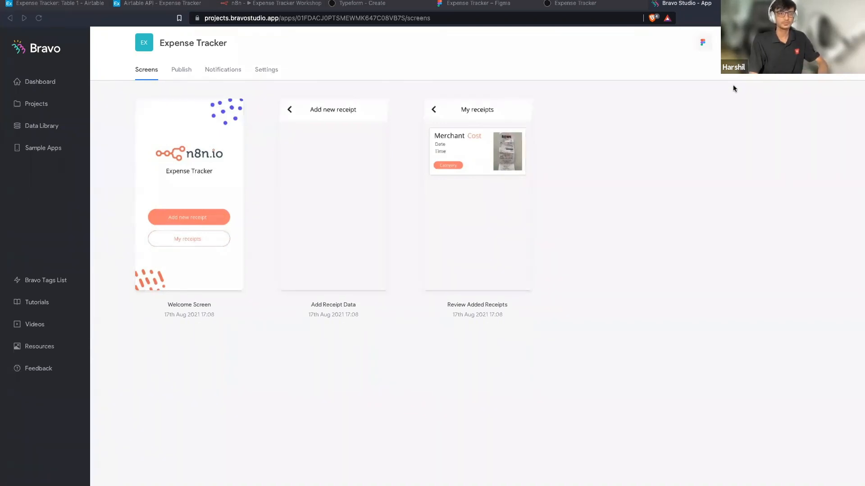
# Return to the slideshow and advance to the "What's next⁉" slide.
pyautogui.hotkey('ctrl', 'Right')
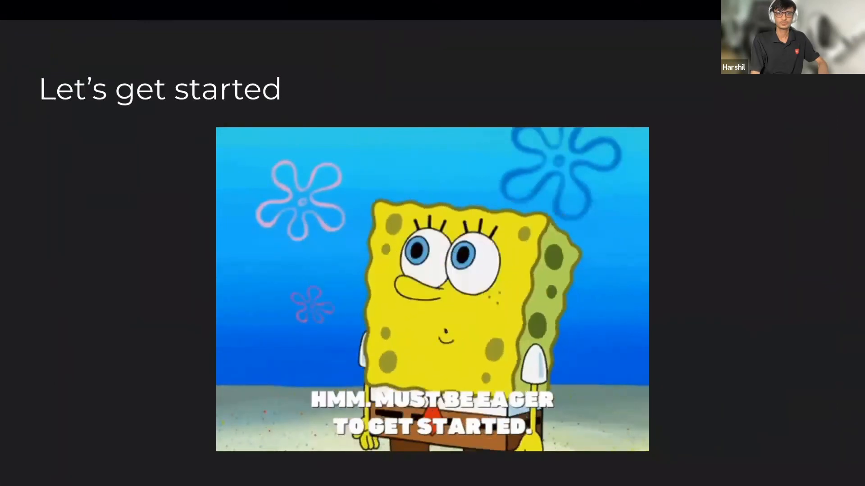
pyautogui.press('Right')
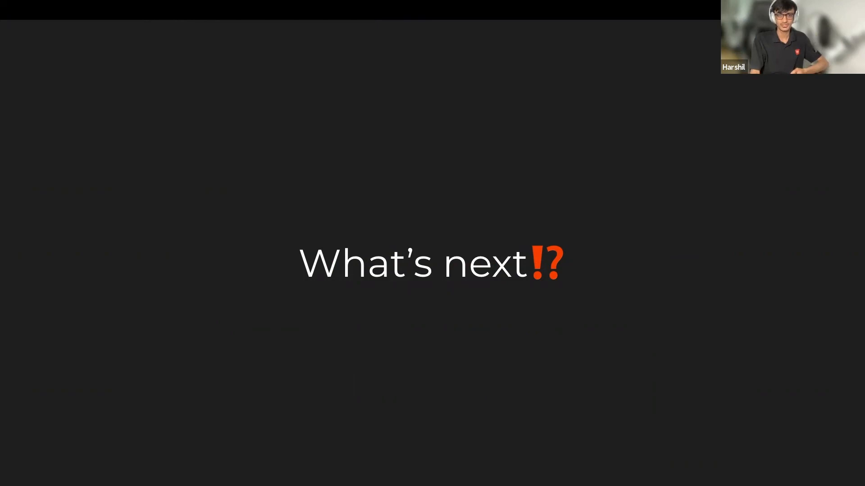
# Advance past the Wise Expenses slide to Examples and reveal the Certification Course bullet.
pyautogui.press('Right')
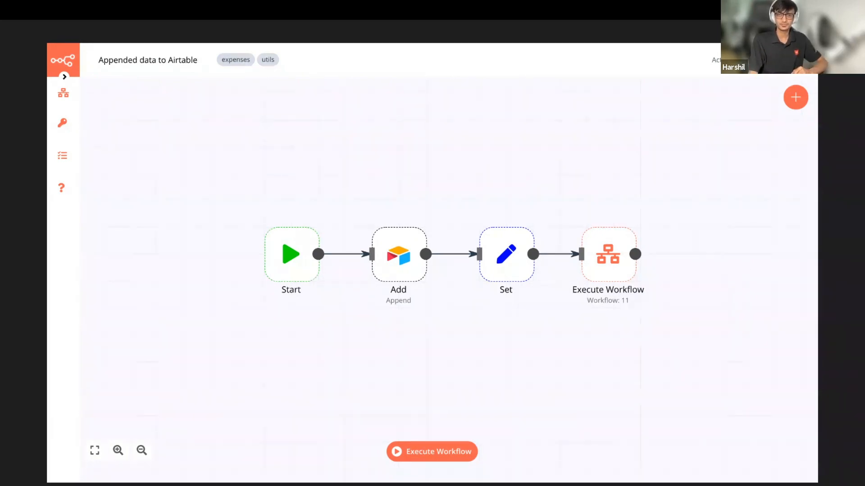
pyautogui.press('Right')
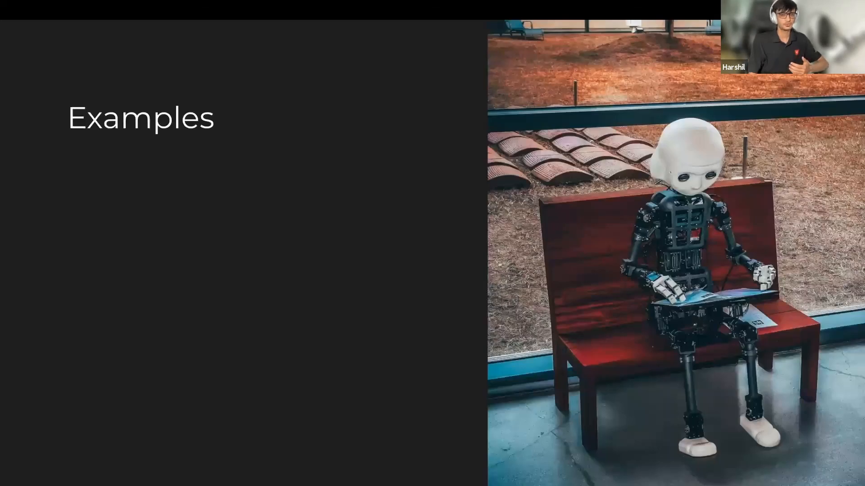
pyautogui.press('Right')
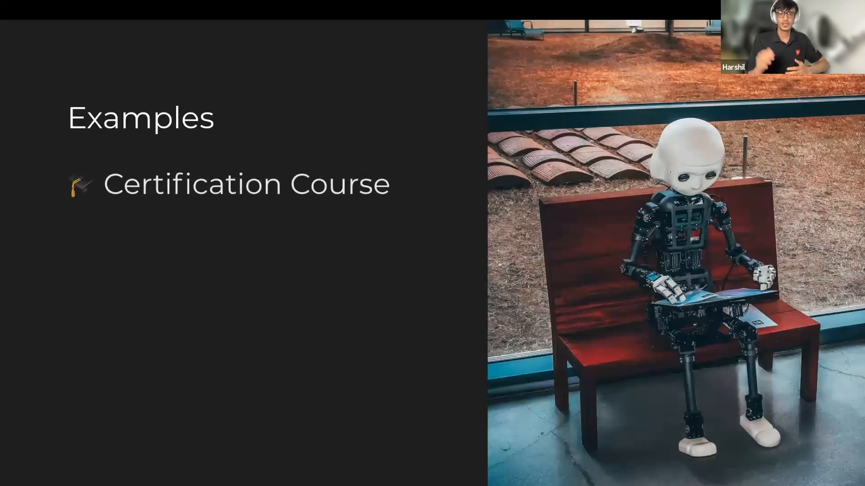